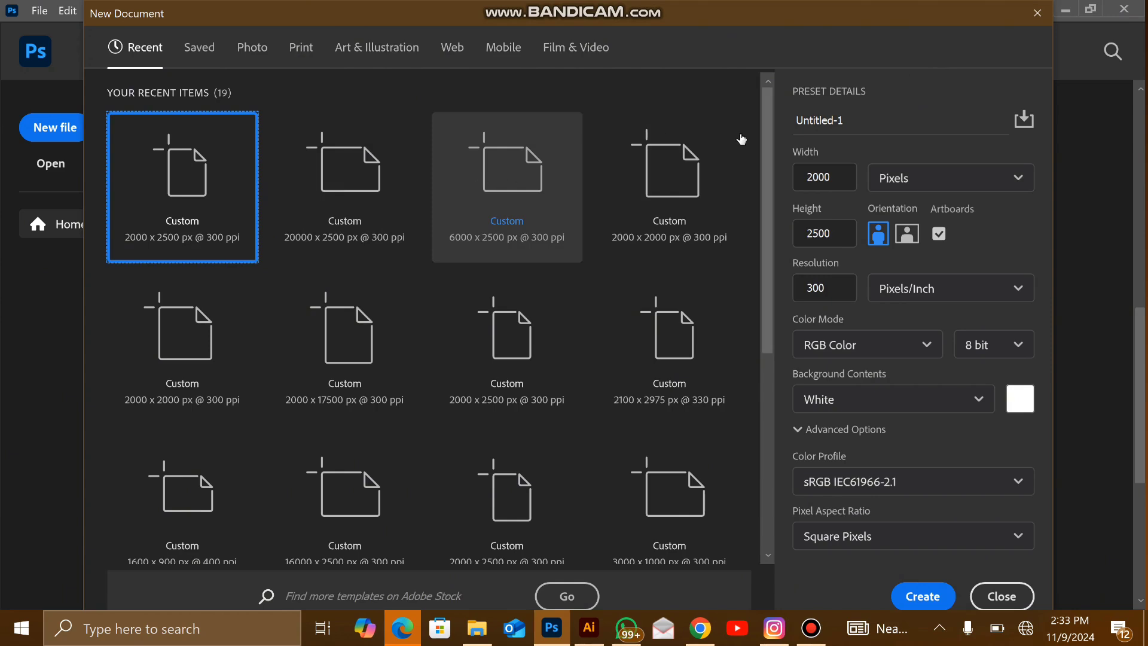
# Create a new document named Ball, 2000 px wide and 2000 px high at 300 pixels/inch
pyautogui.click(814, 233)
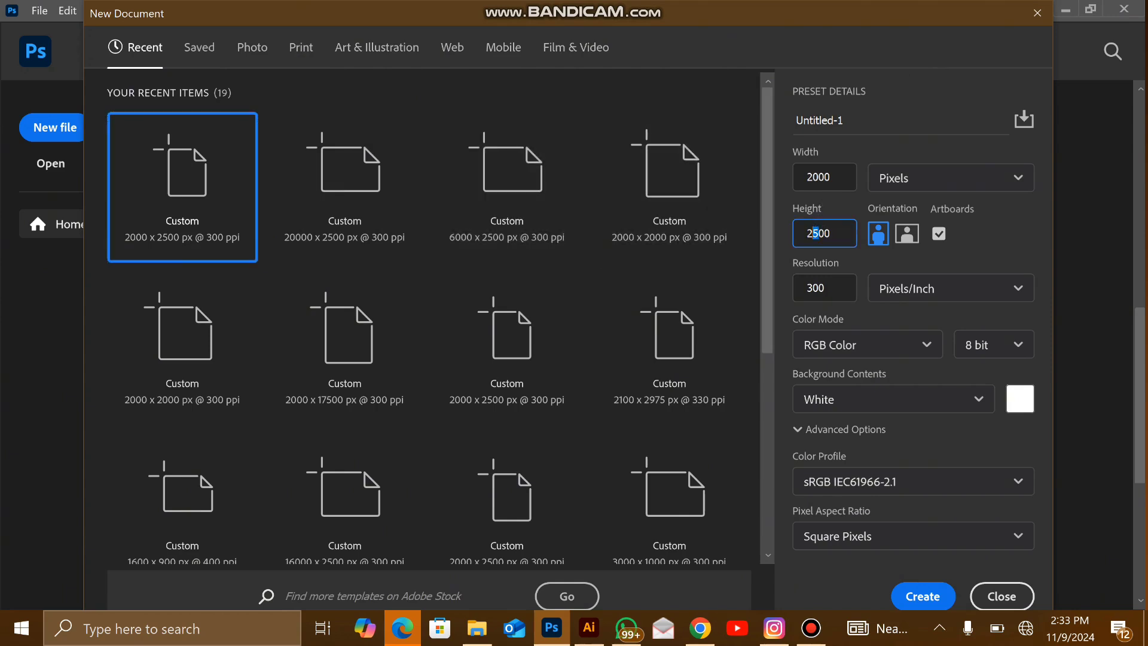
pyautogui.press('Delete')
pyautogui.write('0')
pyautogui.click(861, 115)
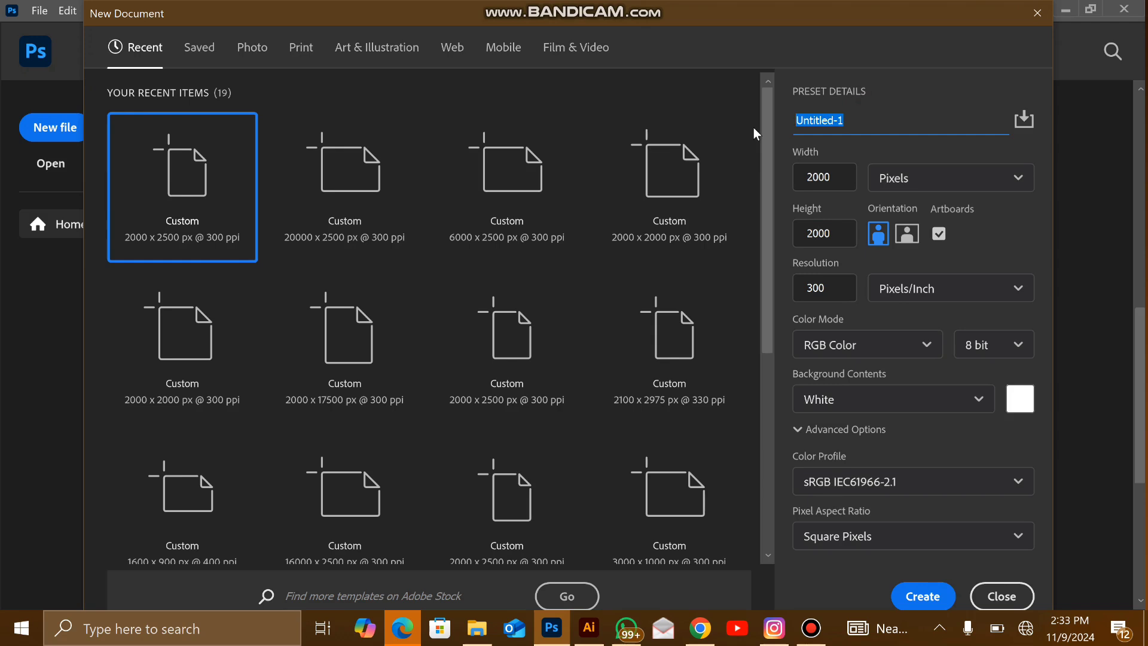
pyautogui.write('Ball')
pyautogui.click(923, 597)
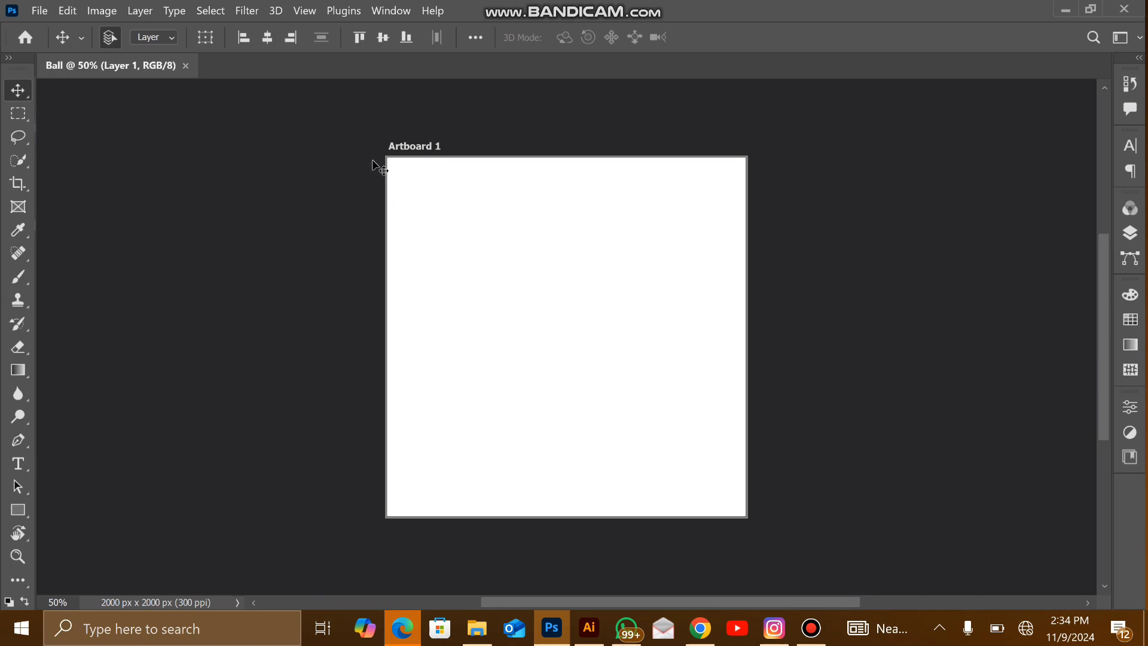
# Draw a square of about 1762 px with the Rectangle tool and centre it horizontally and vertically on the artboard
pyautogui.press('u')
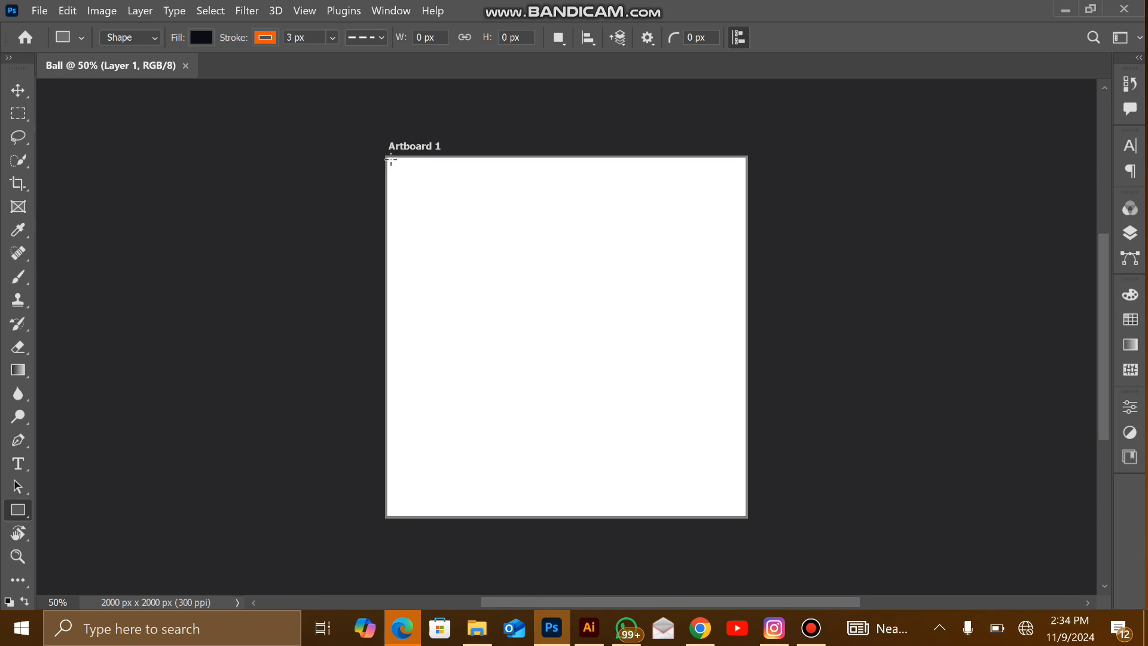
pyautogui.moveTo(389, 160); pyautogui.dragTo(722, 473)
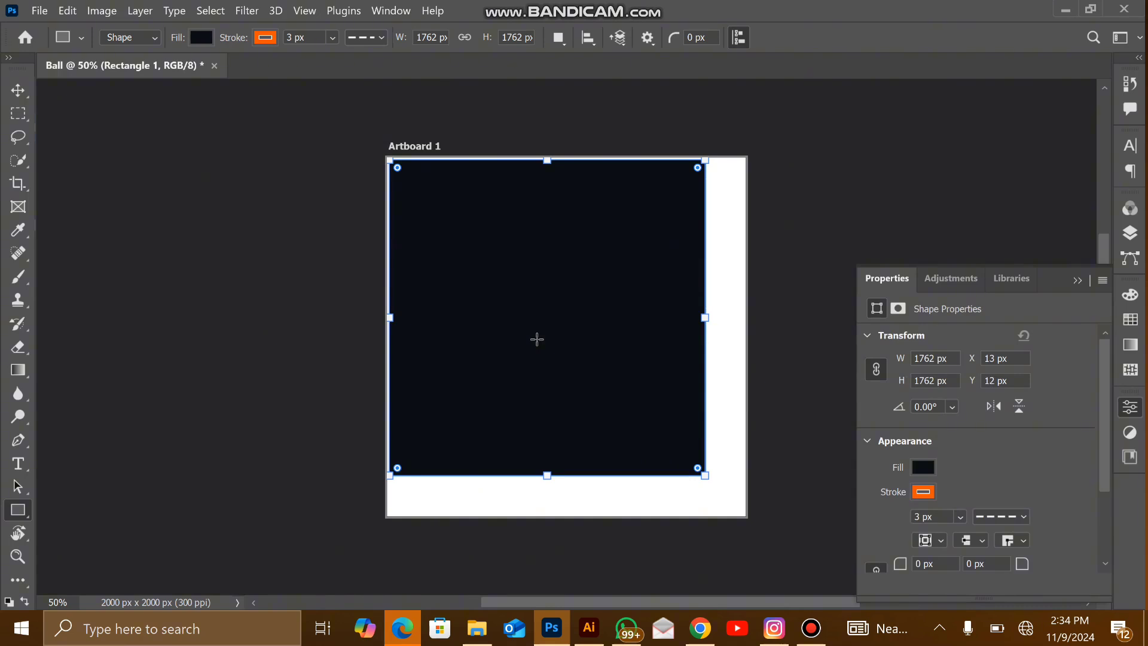
pyautogui.press('v')
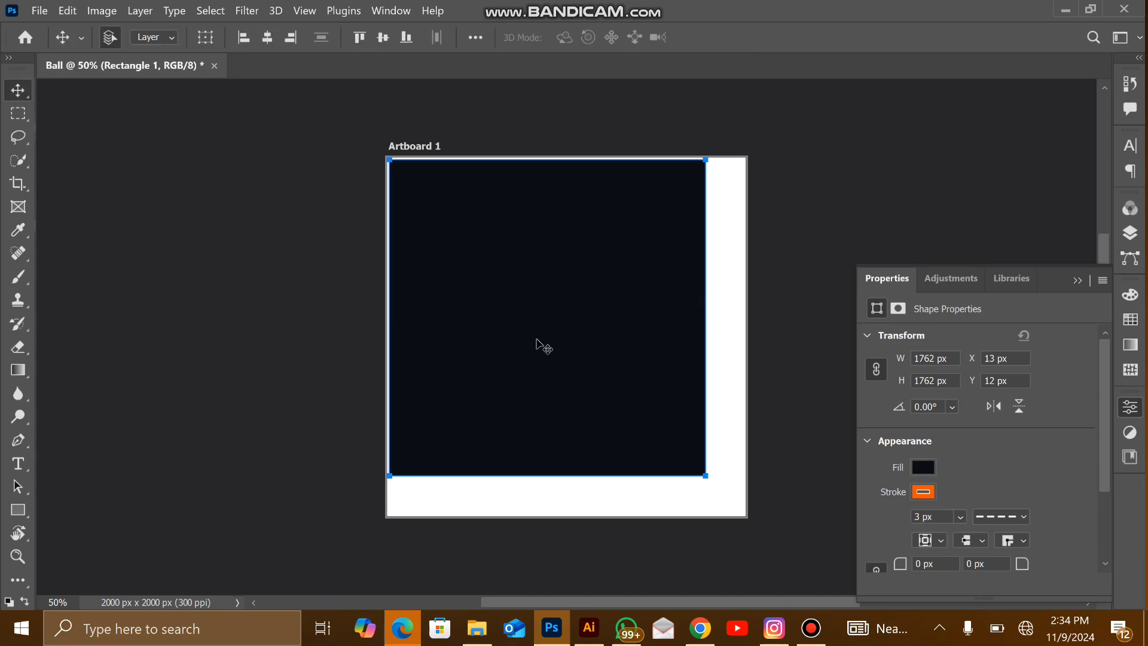
pyautogui.click(268, 39)
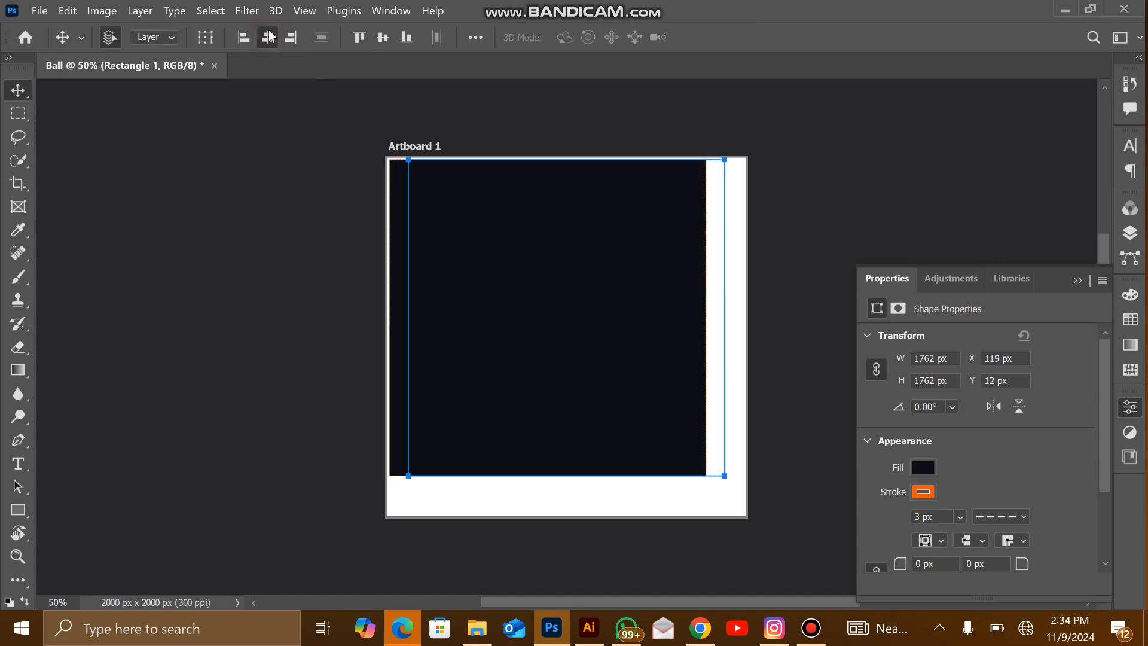
pyautogui.click(383, 37)
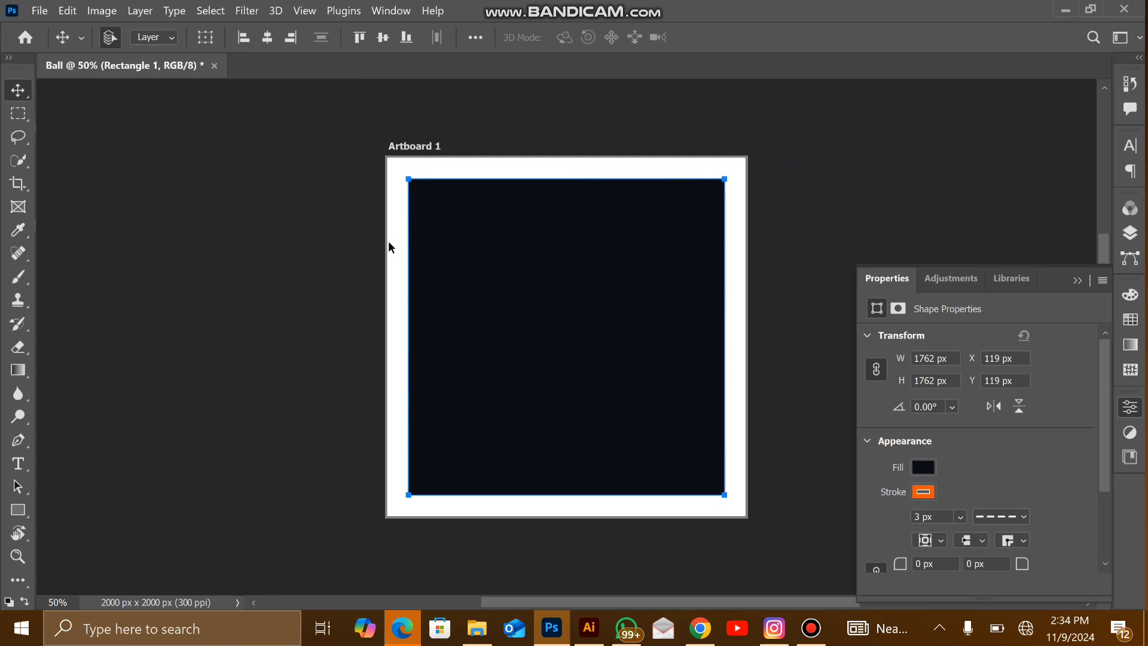
# Round the square's corners to 881 px to form a circle, and switch its fill to a linear black-to-white gradient
pyautogui.press('u')
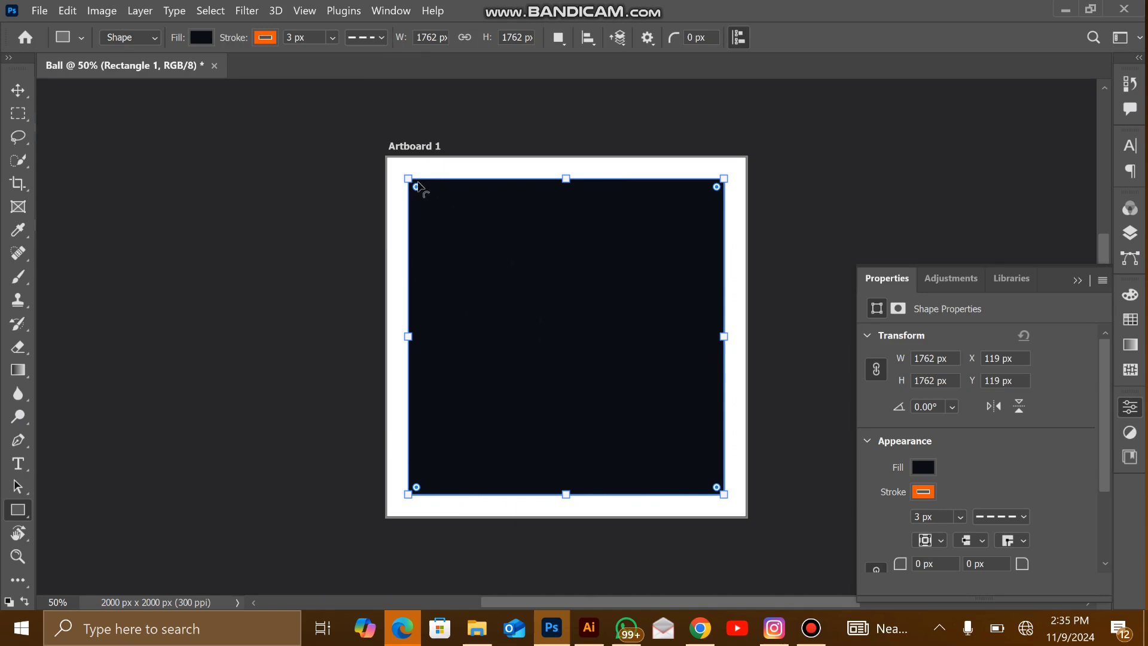
pyautogui.moveTo(421, 189); pyautogui.dragTo(672, 407)
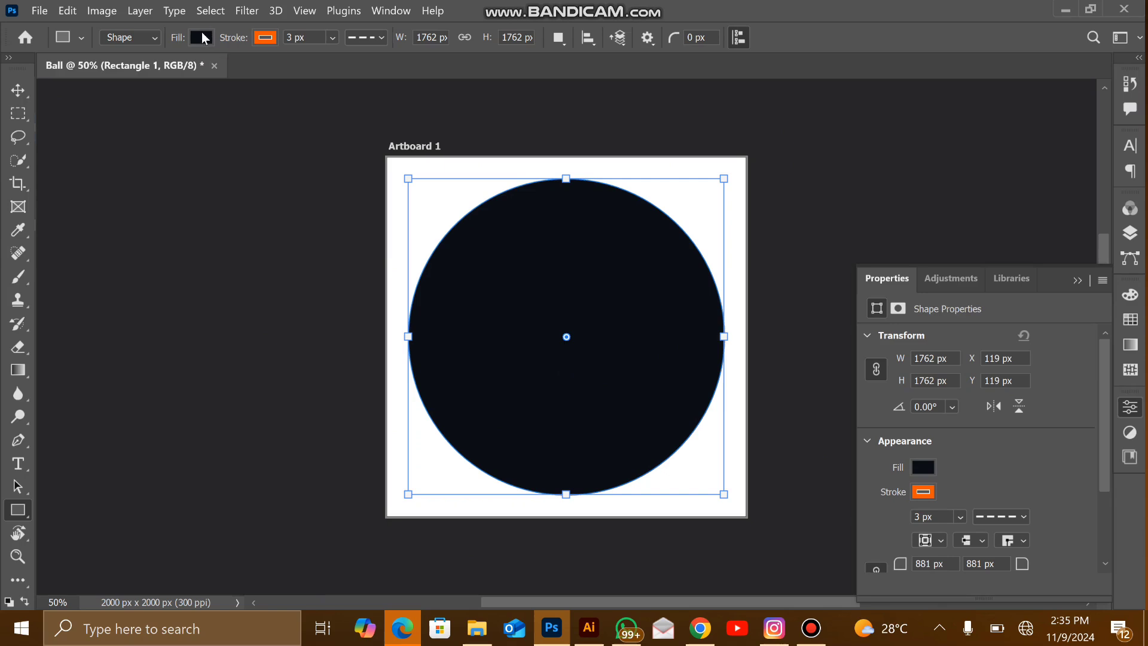
pyautogui.click(201, 37)
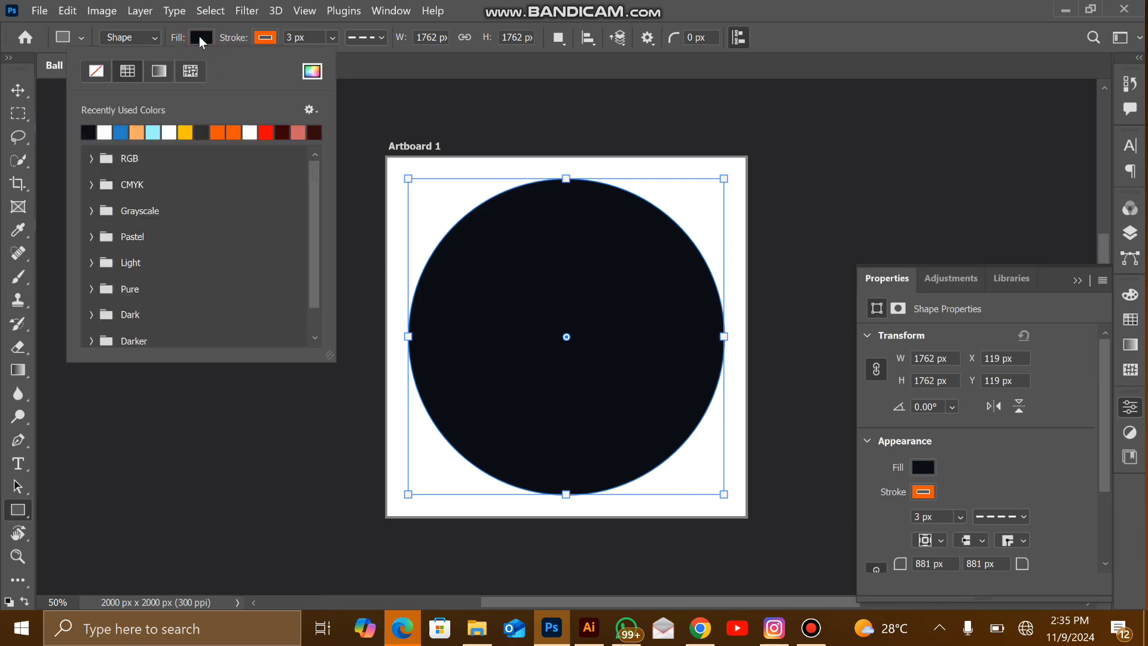
pyautogui.click(163, 72)
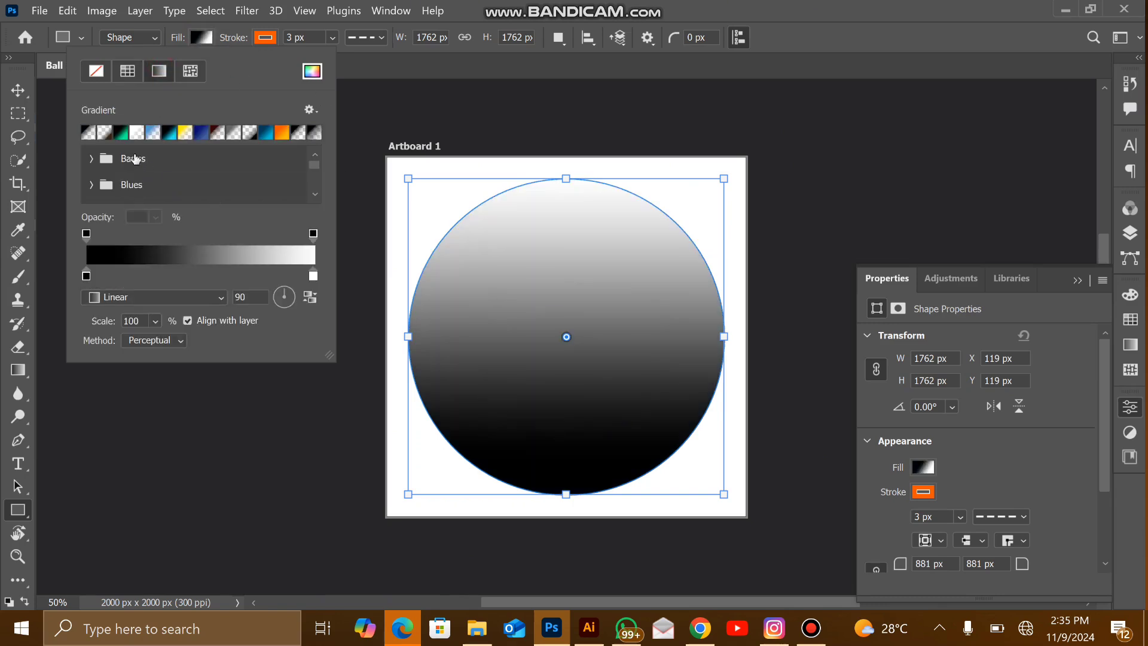
# Change the white stop of the circle's gradient fill to orange ff5700
pyautogui.click(313, 278)
pyautogui.doubleClick(313, 276)
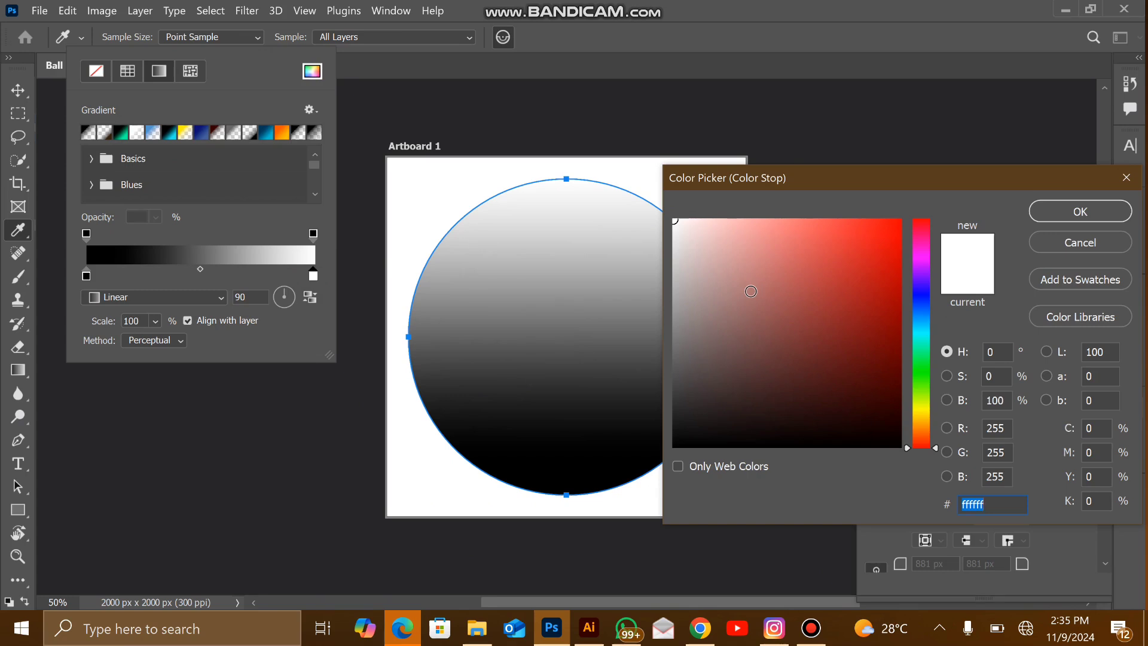
pyautogui.write('ff5')
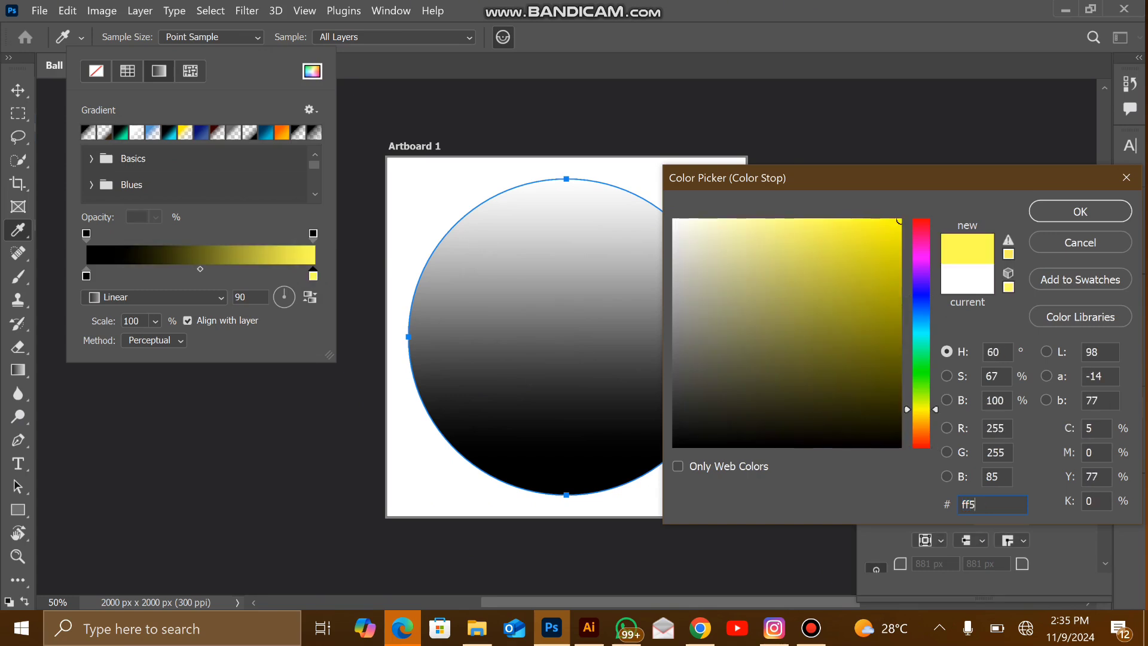
pyautogui.write('700')
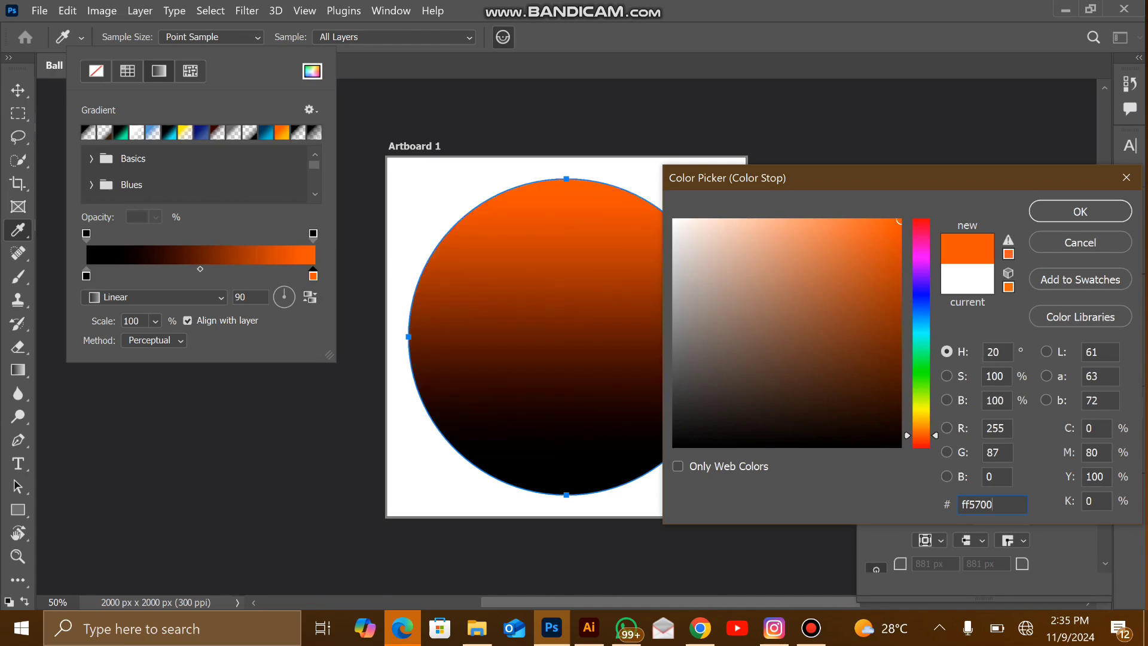
pyautogui.press('Return')
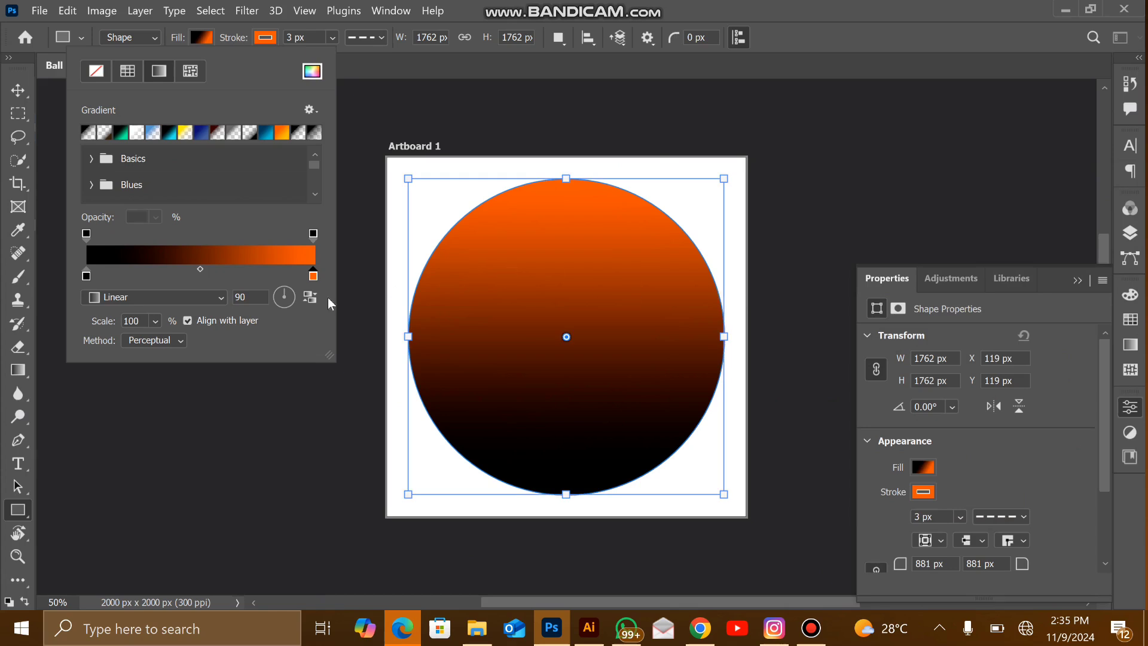
pyautogui.click(327, 297)
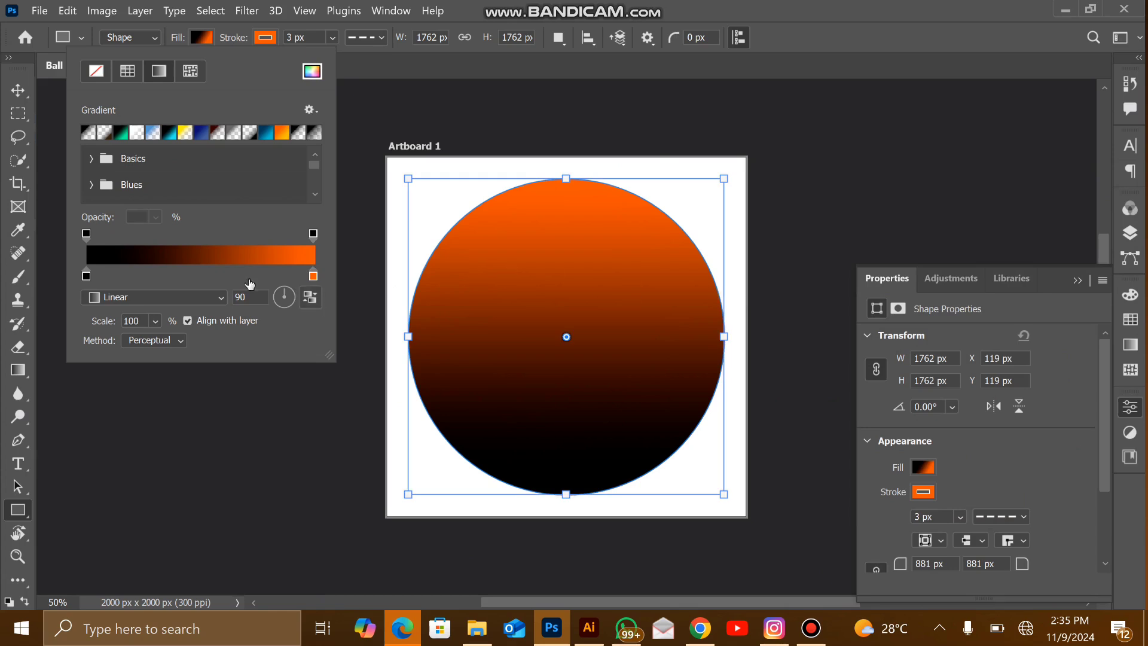
# Change the black stop of the circle's gradient fill to the very dark brown 170800
pyautogui.click(86, 276)
pyautogui.doubleClick(86, 276)
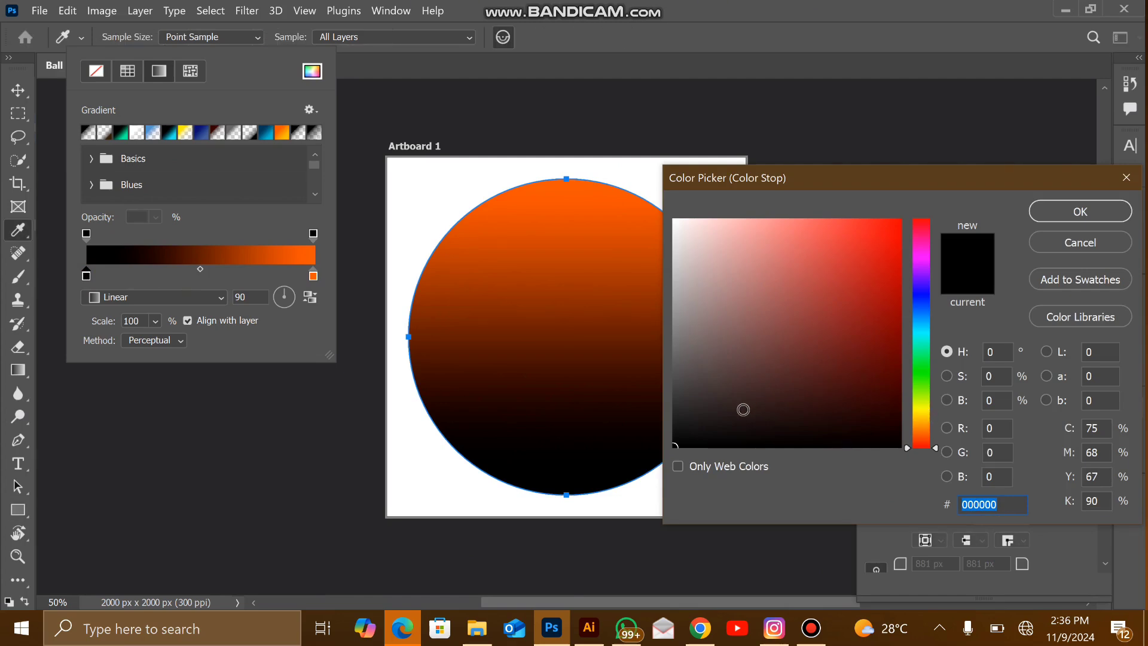
pyautogui.write('ff')
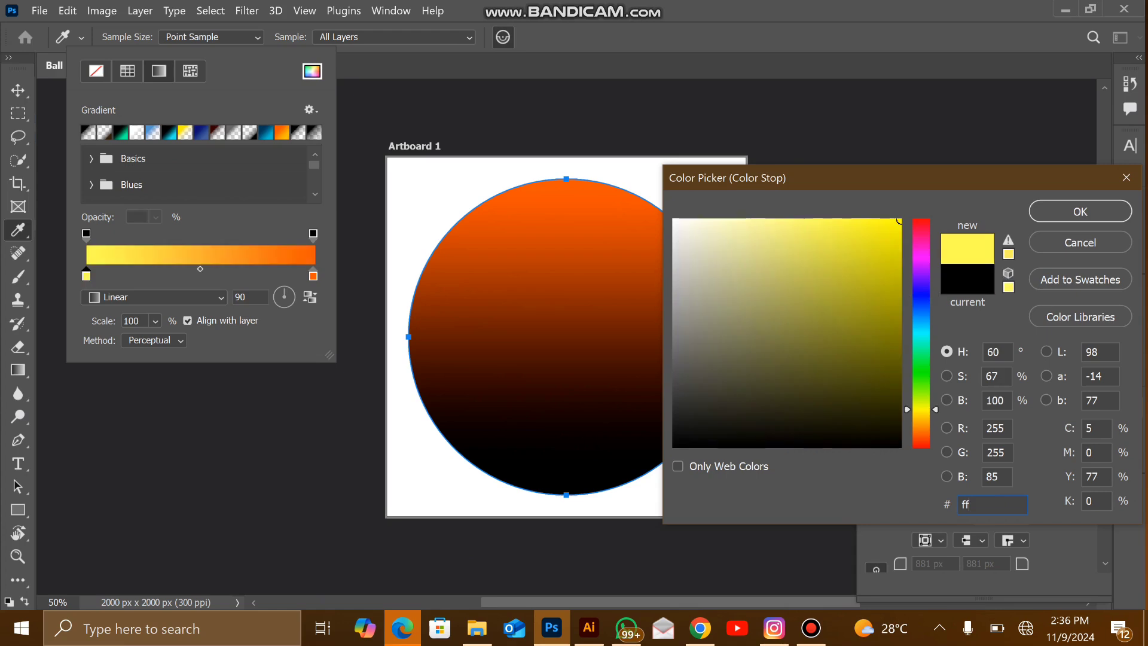
pyautogui.write('5700')
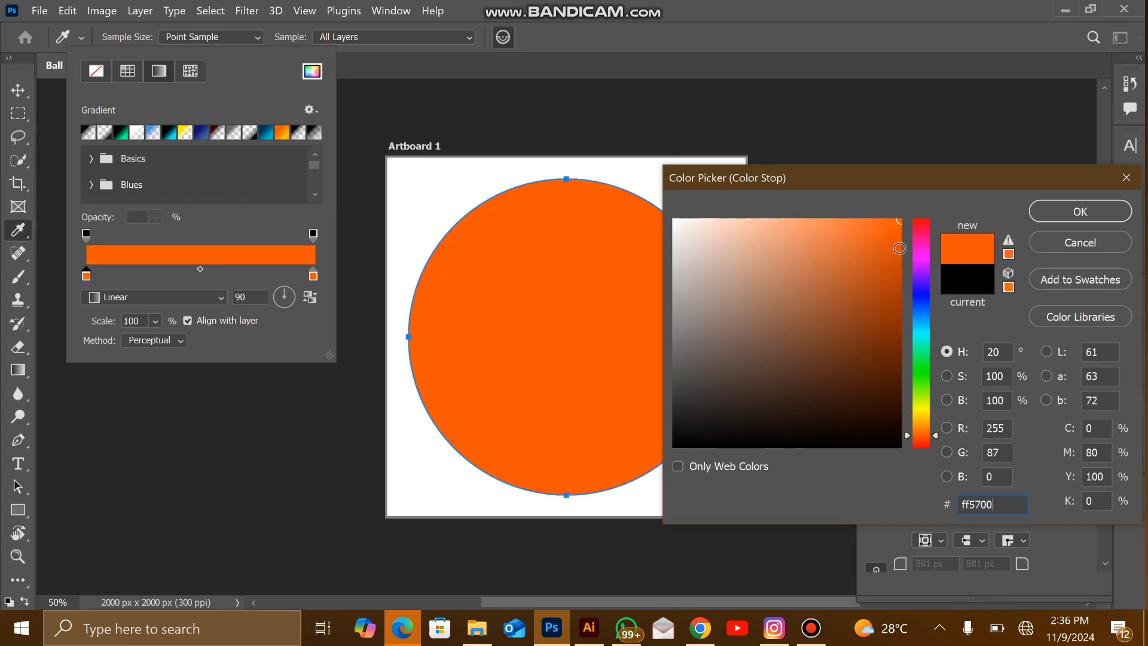
pyautogui.moveTo(898, 248); pyautogui.dragTo(919, 420)
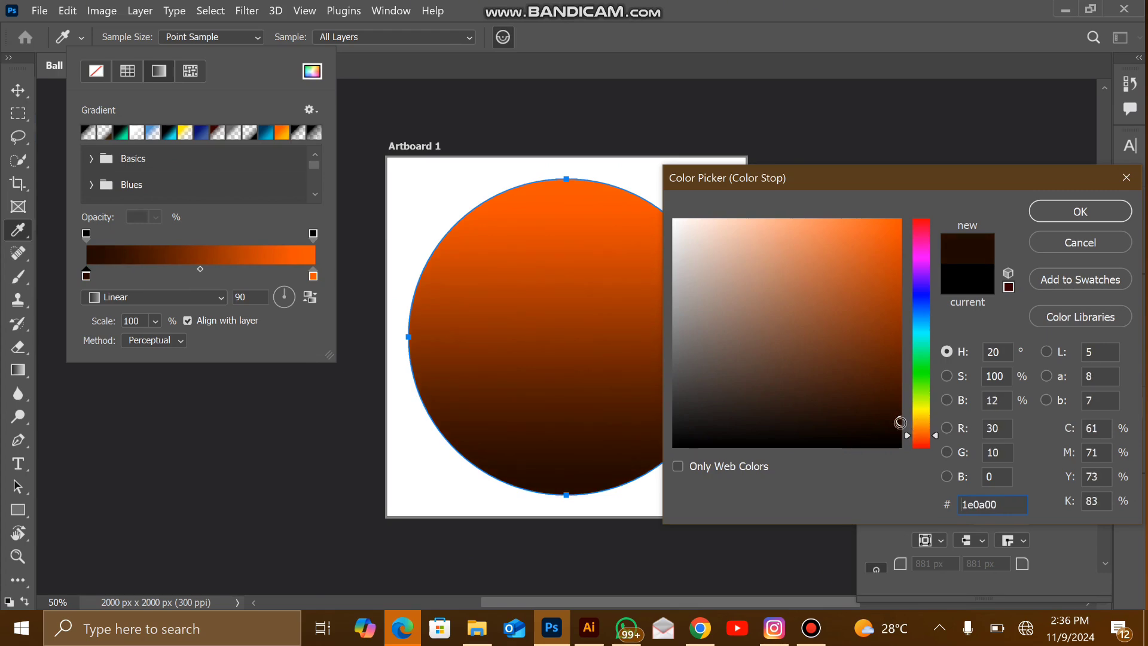
pyautogui.click(900, 422)
pyautogui.moveTo(900, 423); pyautogui.dragTo(900, 425)
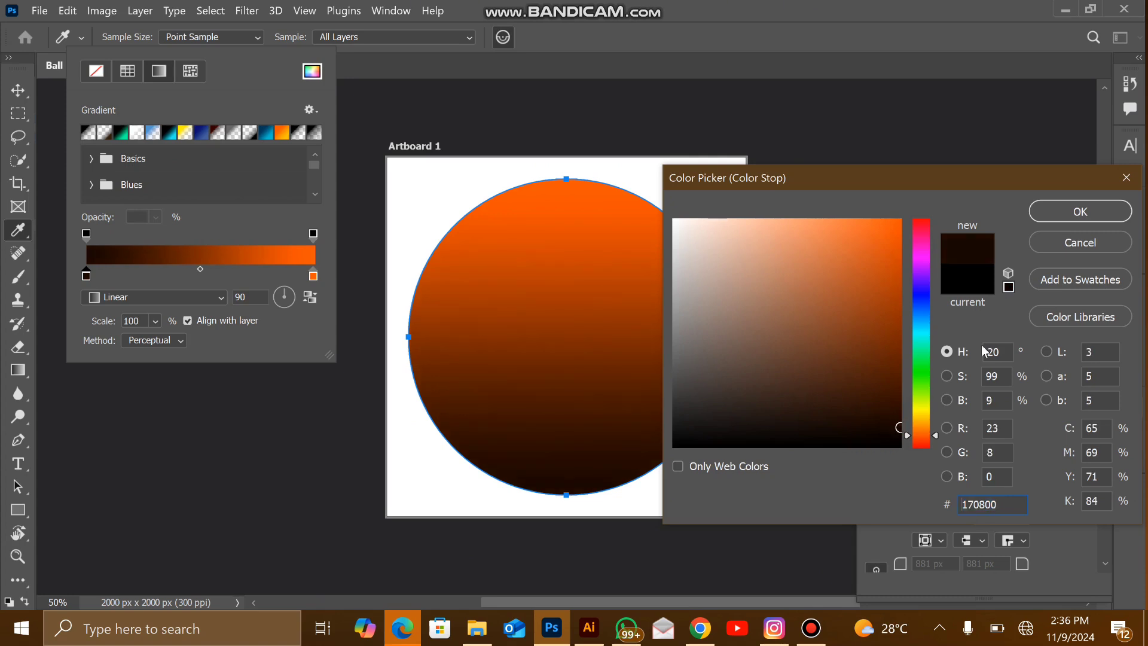
pyautogui.click(1086, 213)
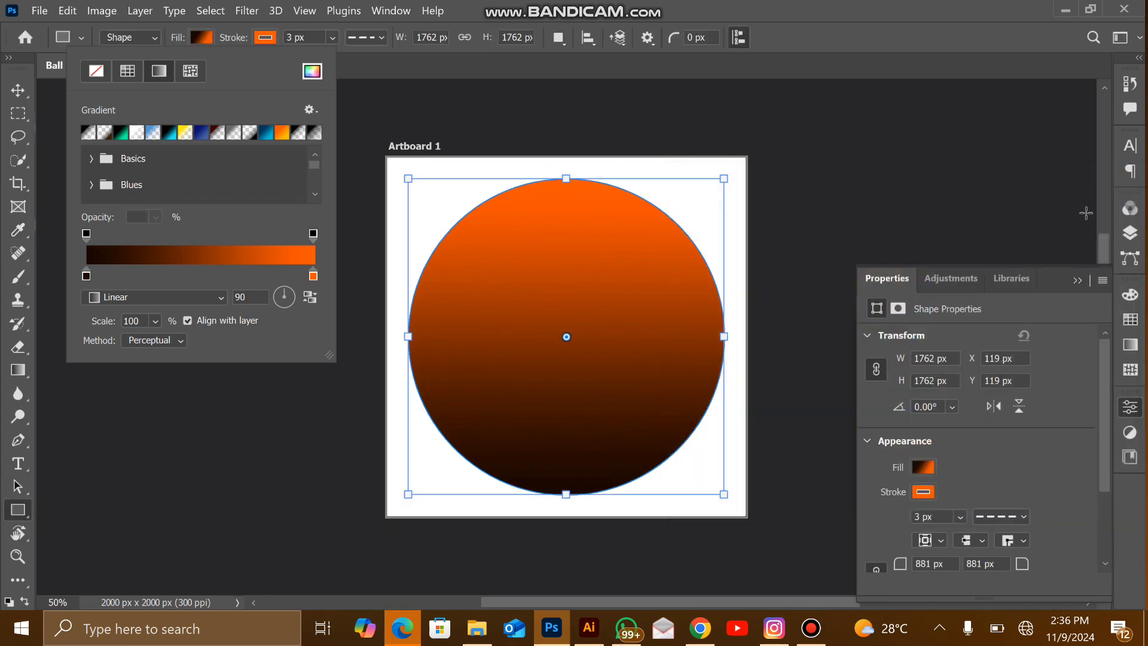
pyautogui.click(1085, 213)
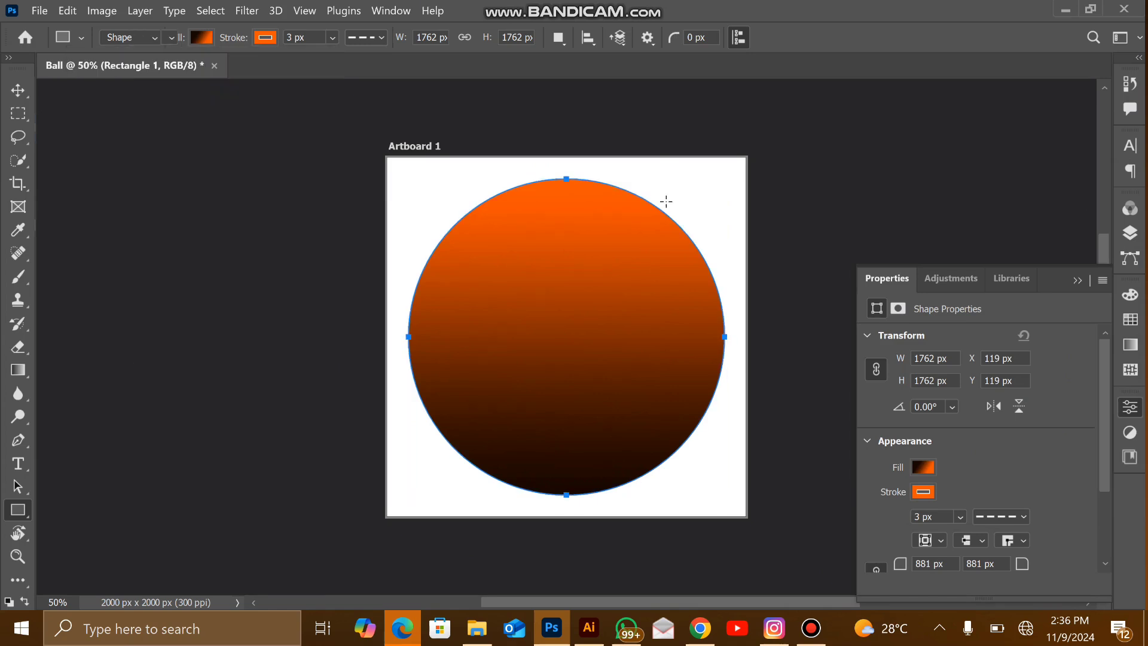
# Select the circle and set its stroke width to 0 px
pyautogui.press('v')
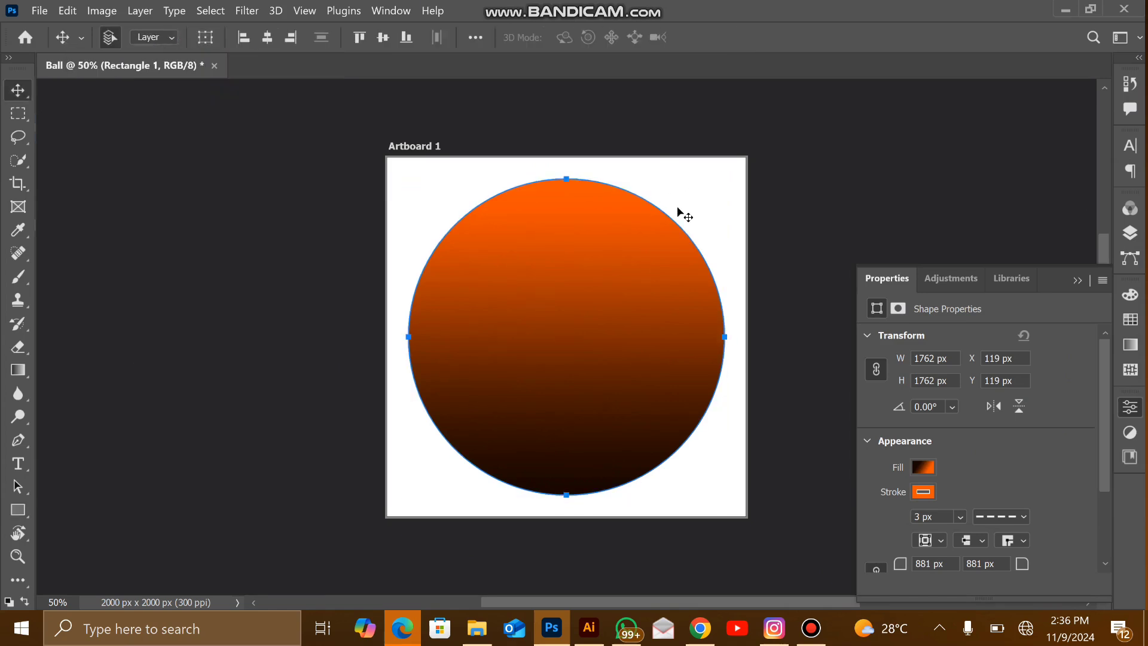
pyautogui.click(721, 198)
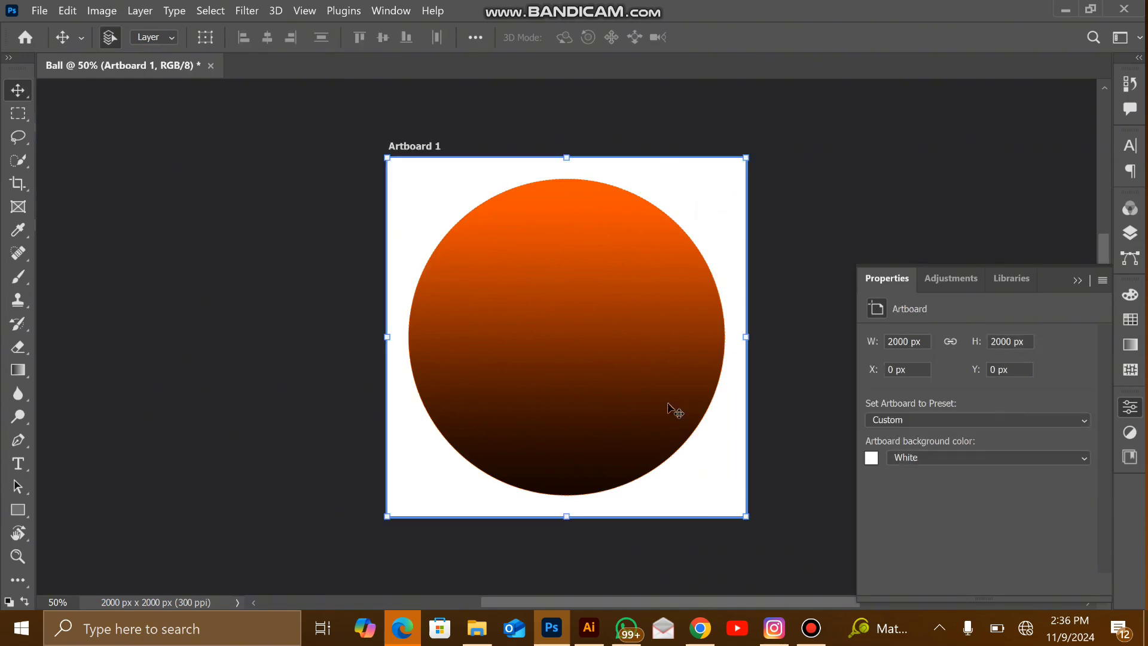
pyautogui.click(570, 278)
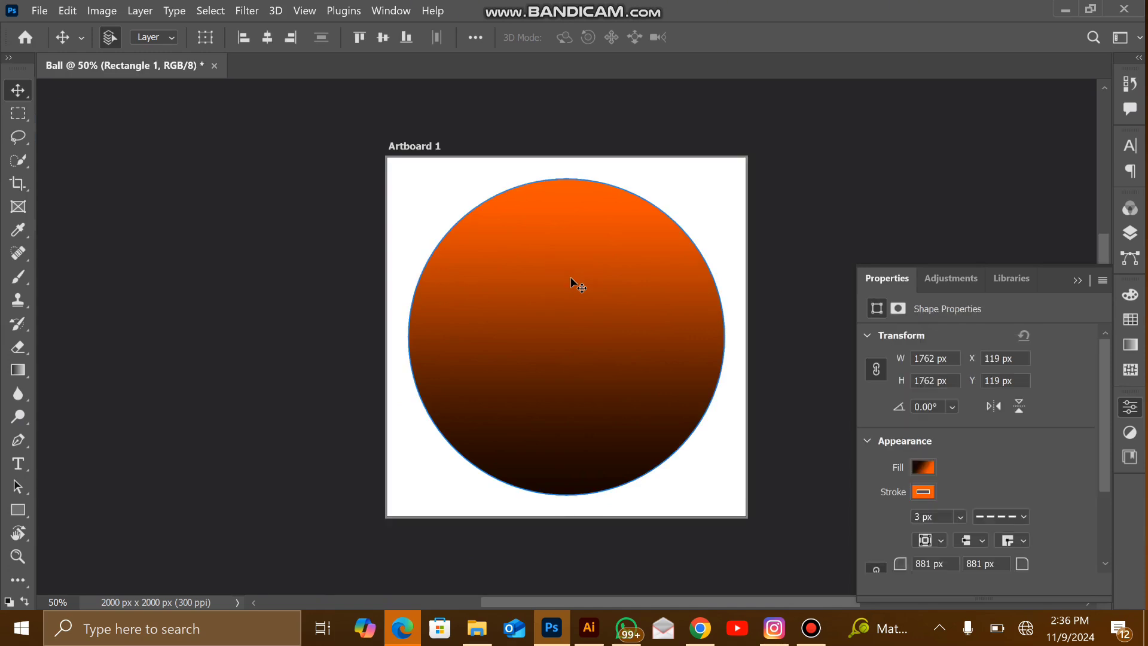
pyautogui.press('u')
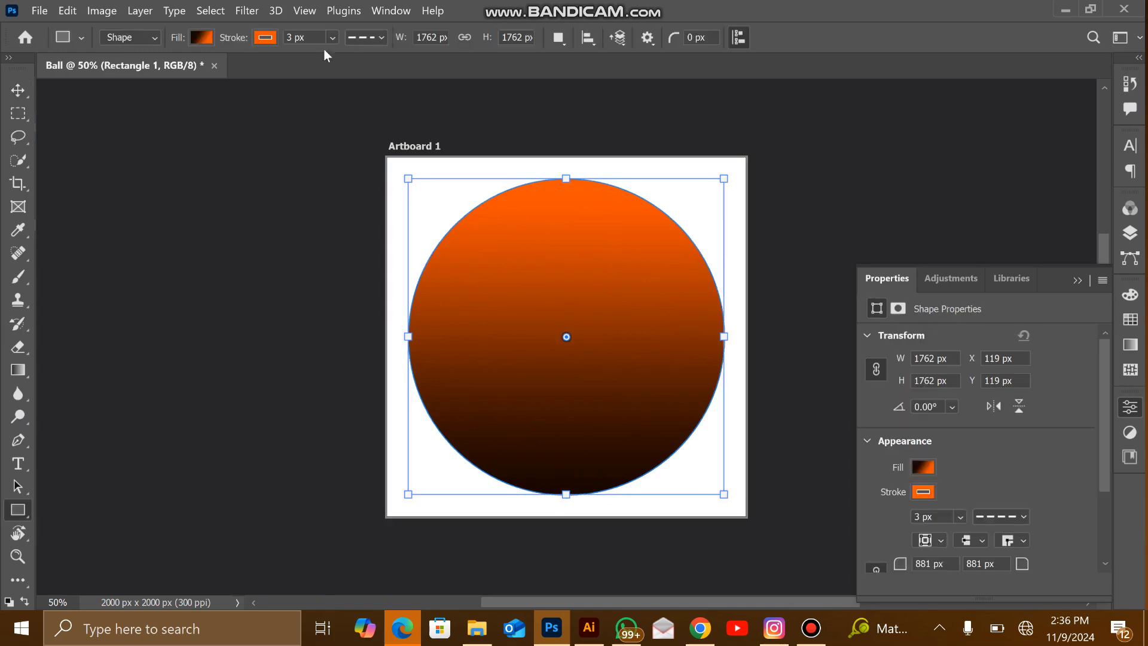
pyautogui.click(332, 38)
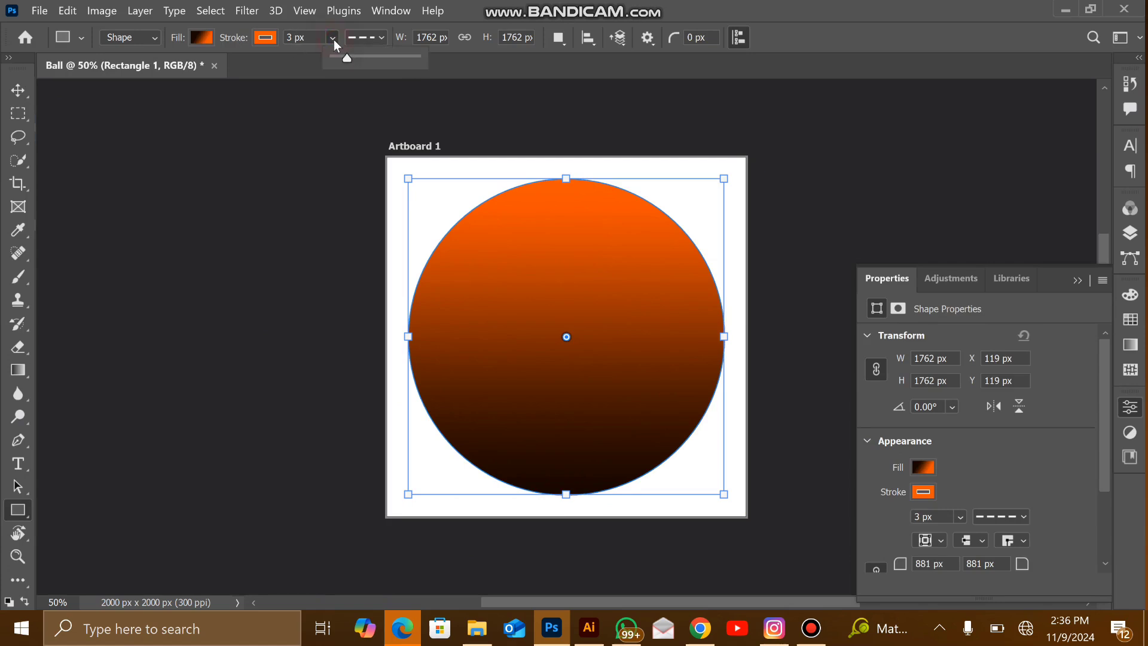
pyautogui.moveTo(306, 68); pyautogui.dragTo(304, 59)
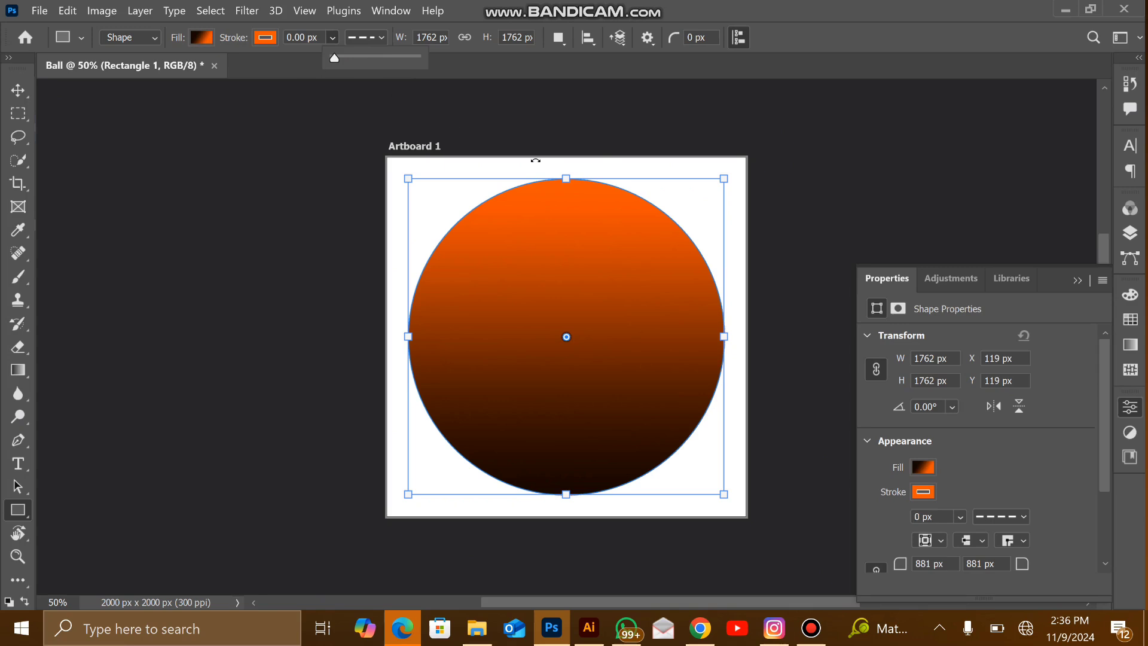
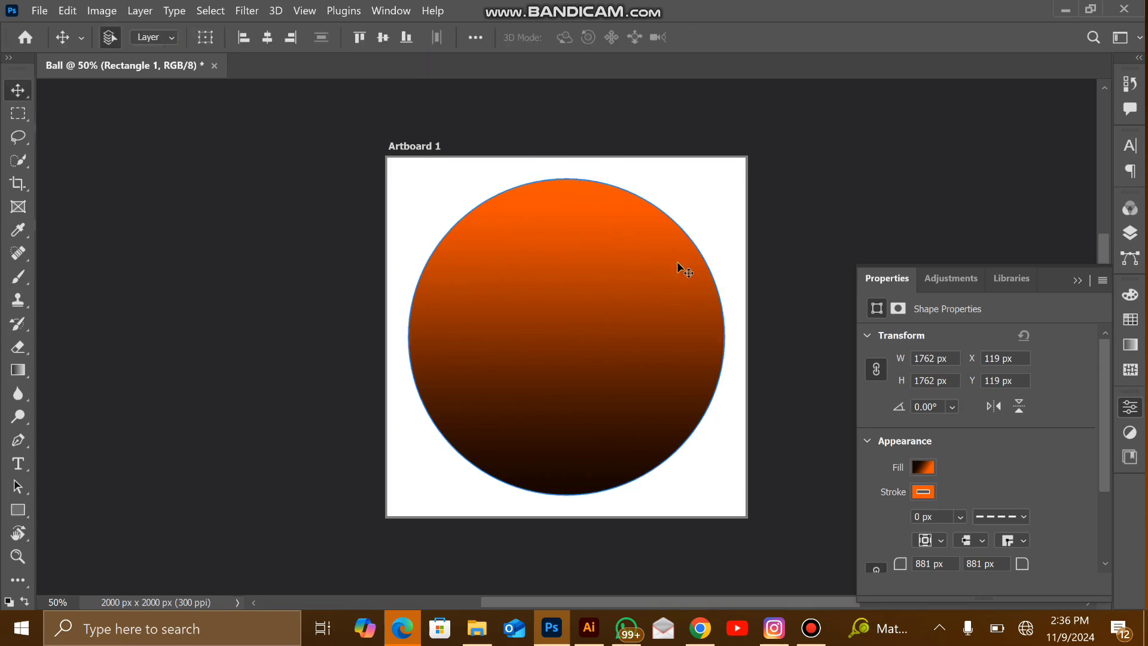
# Open the Filter Gallery for the circle layer, converting the shape to a smart object
pyautogui.click(547, 277)
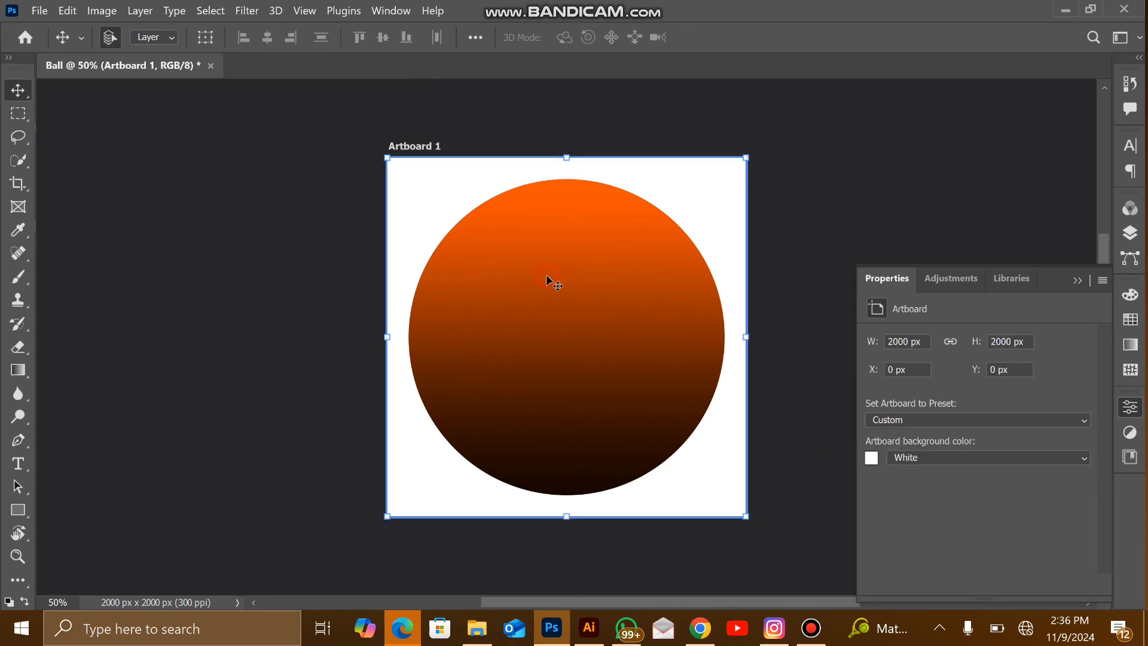
pyautogui.hotkey('ctrl', 'z')
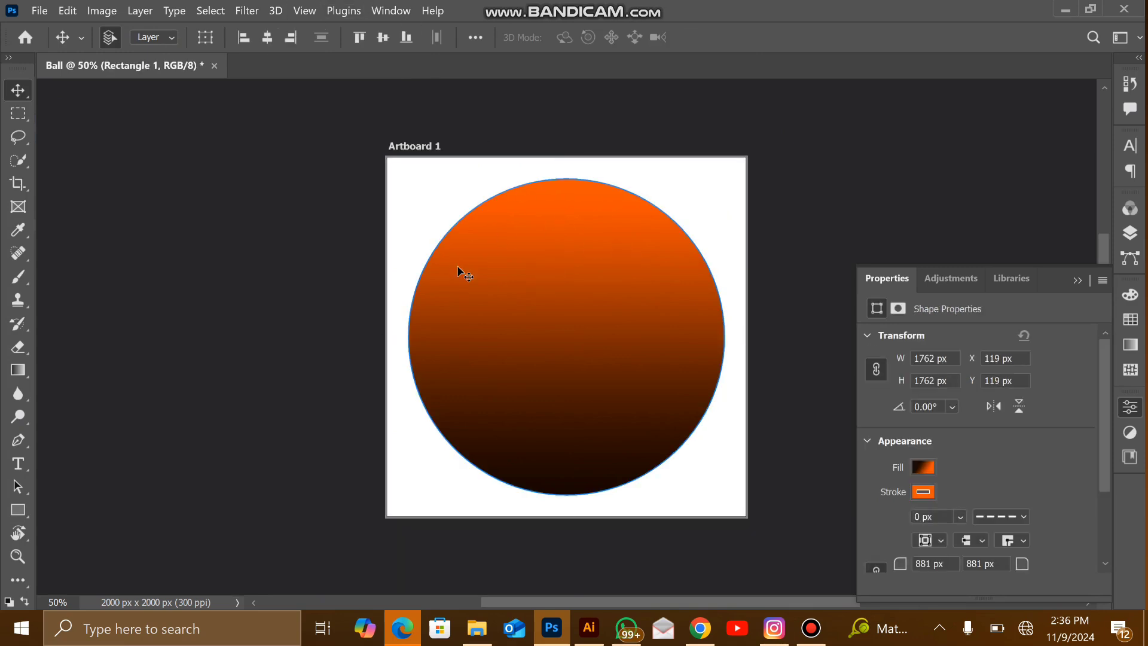
pyautogui.click(245, 8)
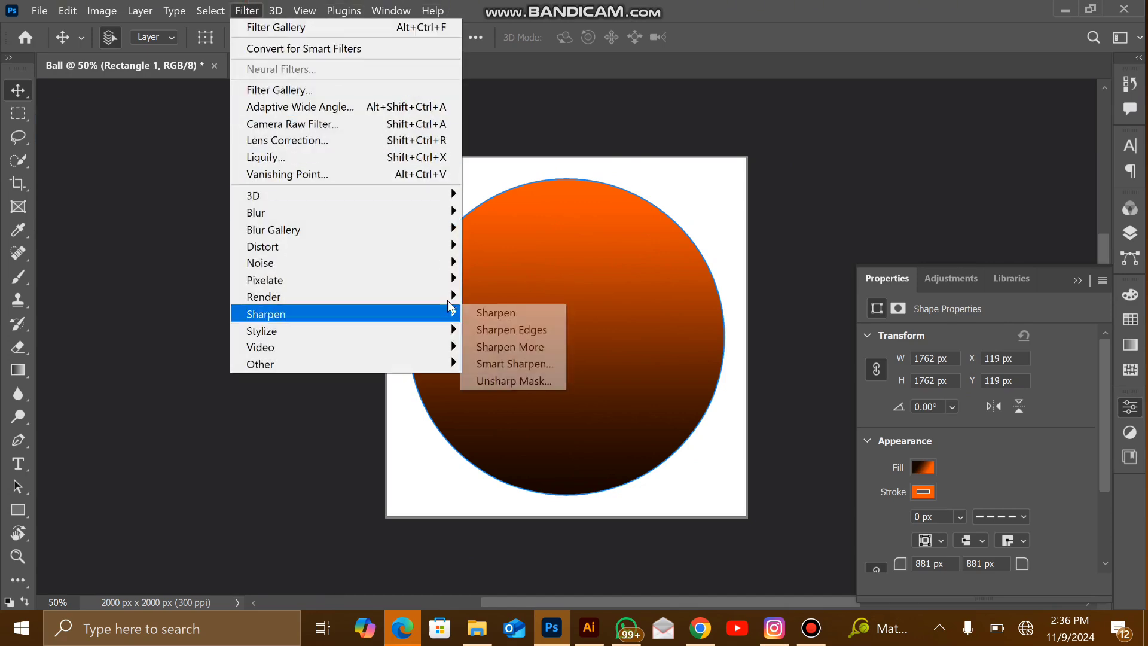
pyautogui.click(386, 92)
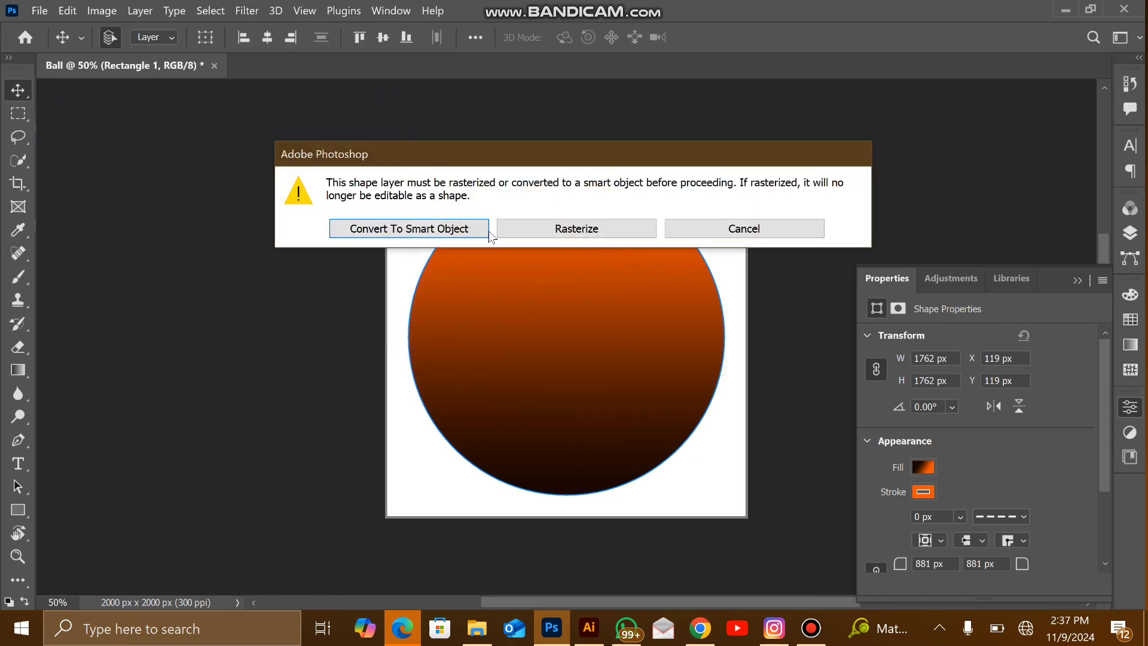
pyautogui.click(479, 231)
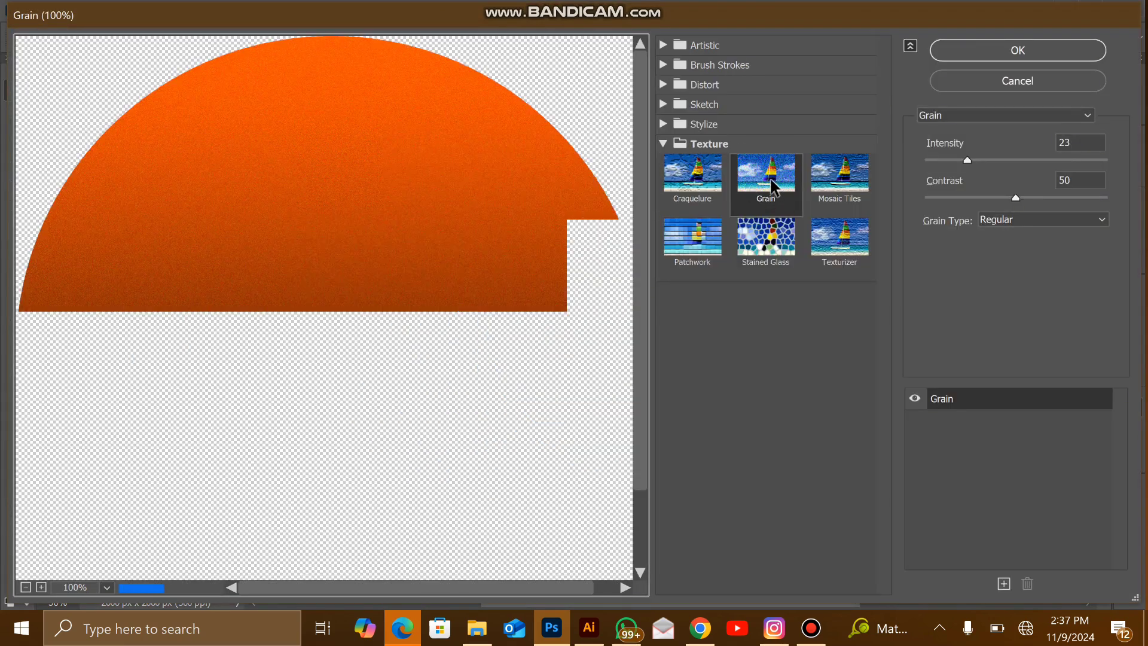
# Apply a Grain texture filter to the circle with the Soft grain type and an intensity of 30
pyautogui.click(778, 189)
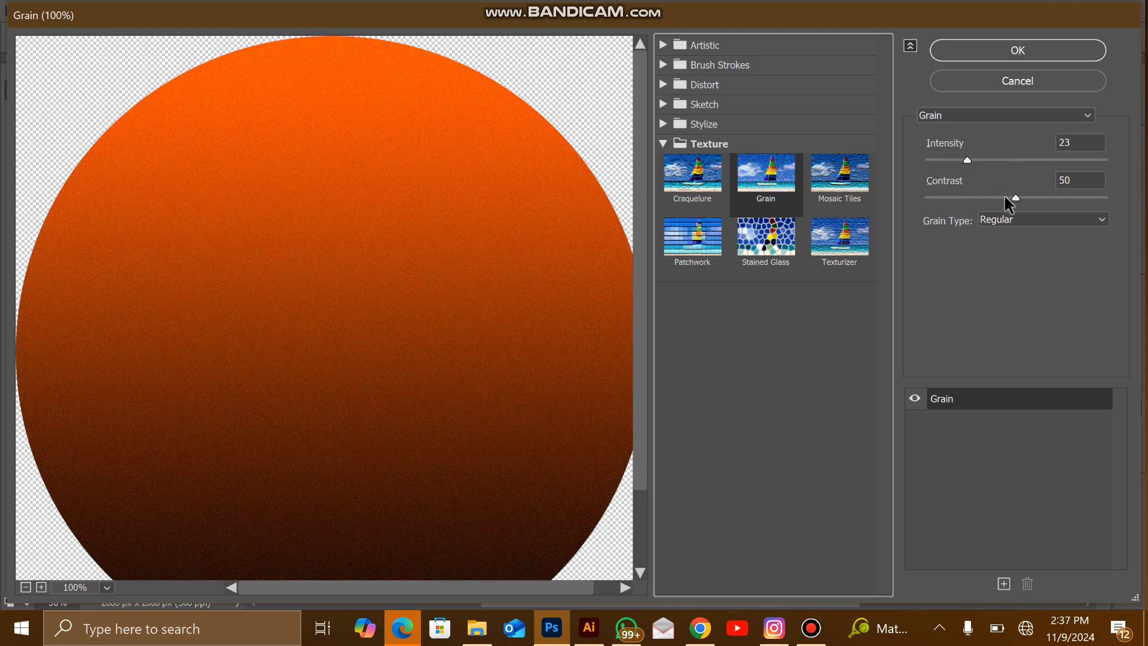
pyautogui.click(1028, 221)
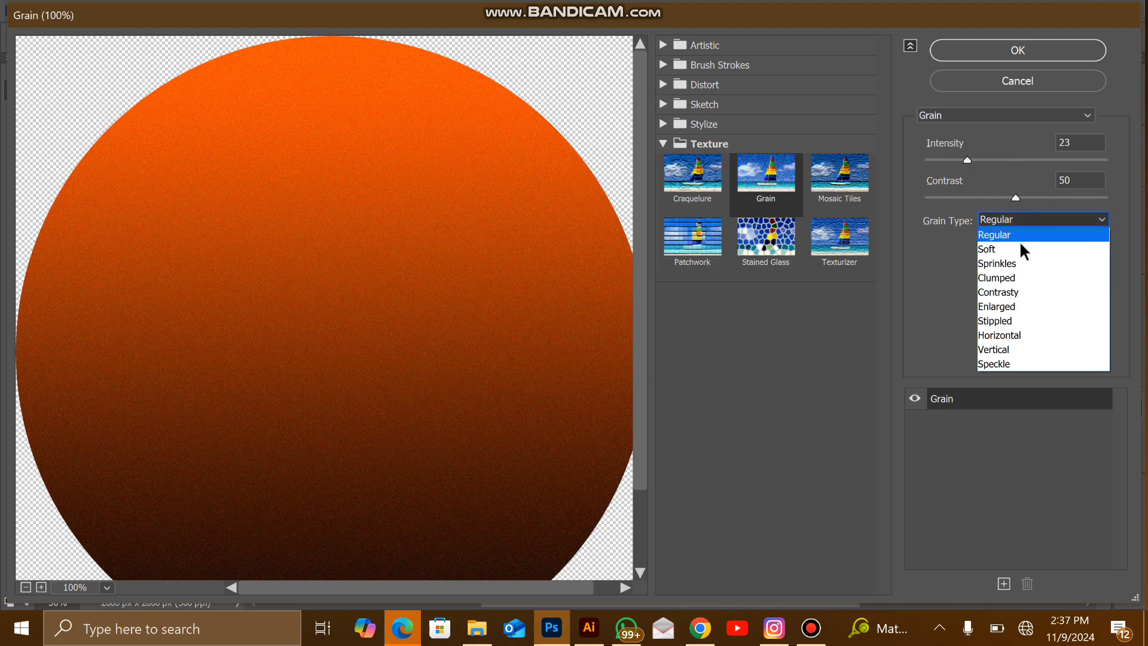
pyautogui.click(1020, 245)
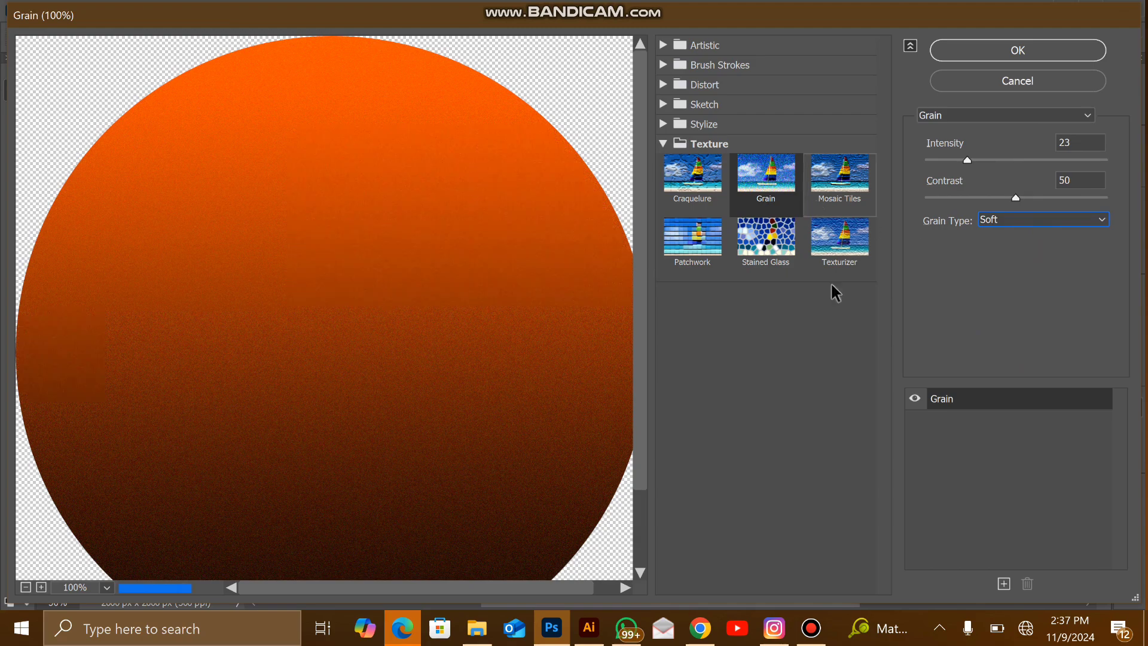
pyautogui.moveTo(967, 159); pyautogui.dragTo(981, 159)
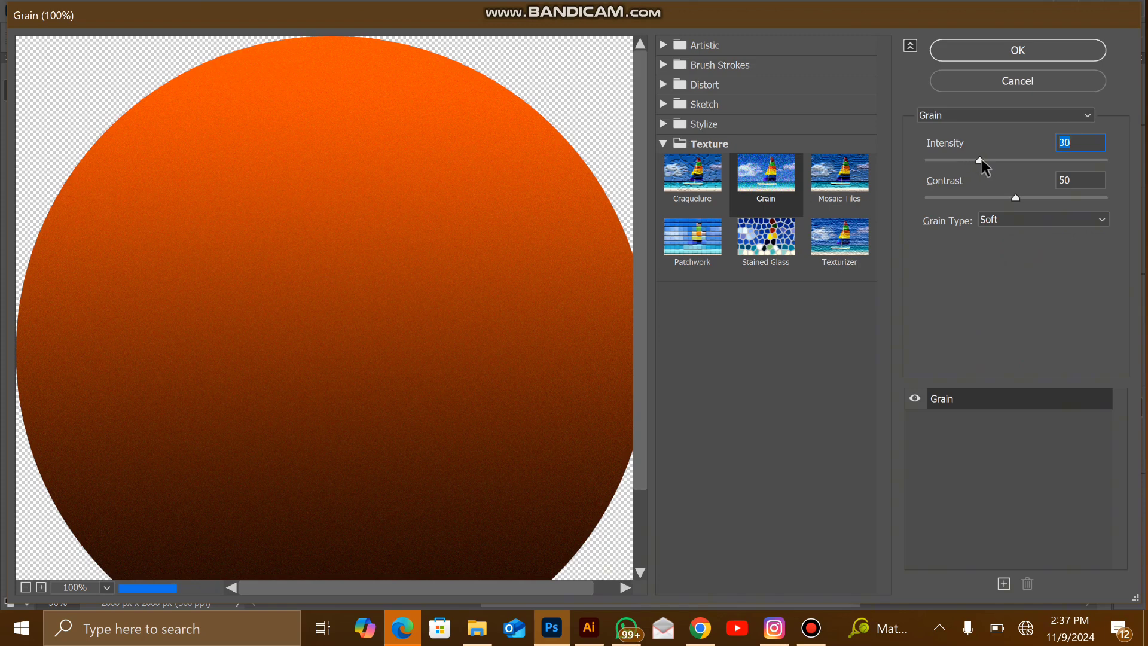
pyautogui.click(1025, 51)
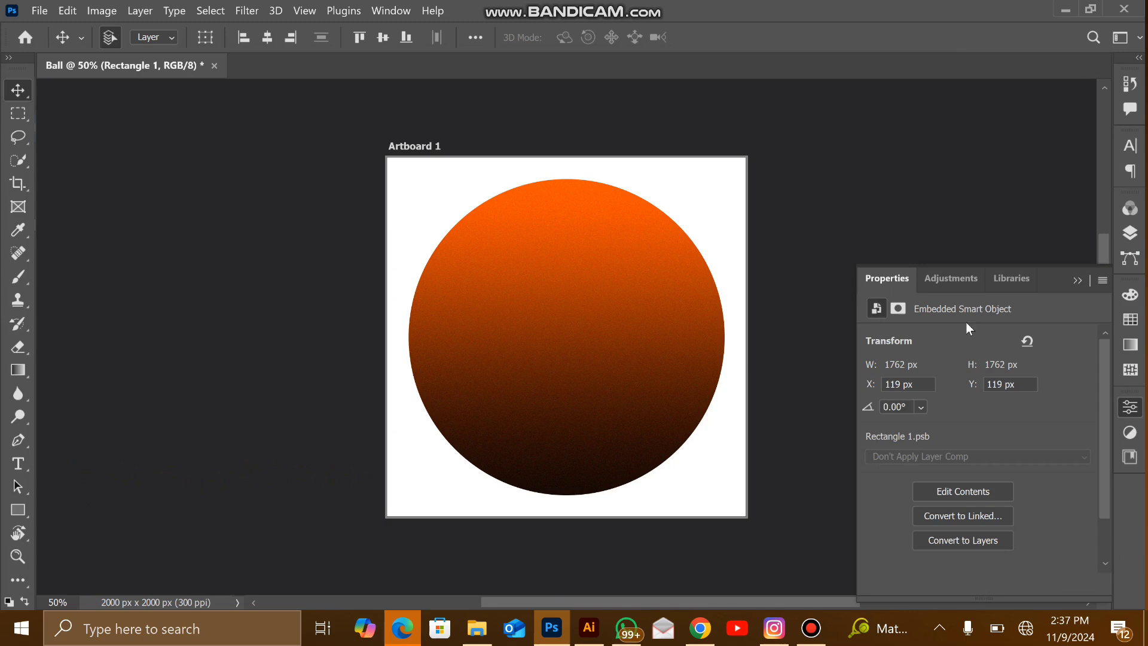
# Collapse the circle layer's smart filters and add a pure red ff0000 Solid Color fill layer above it
pyautogui.click(1130, 233)
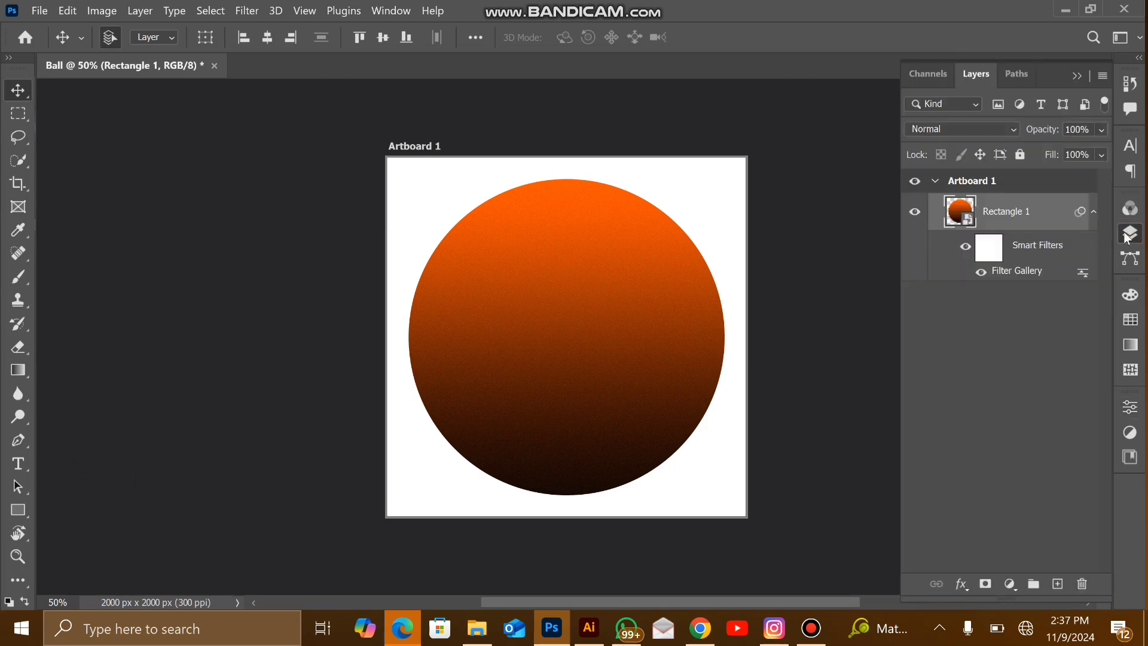
pyautogui.click(1092, 212)
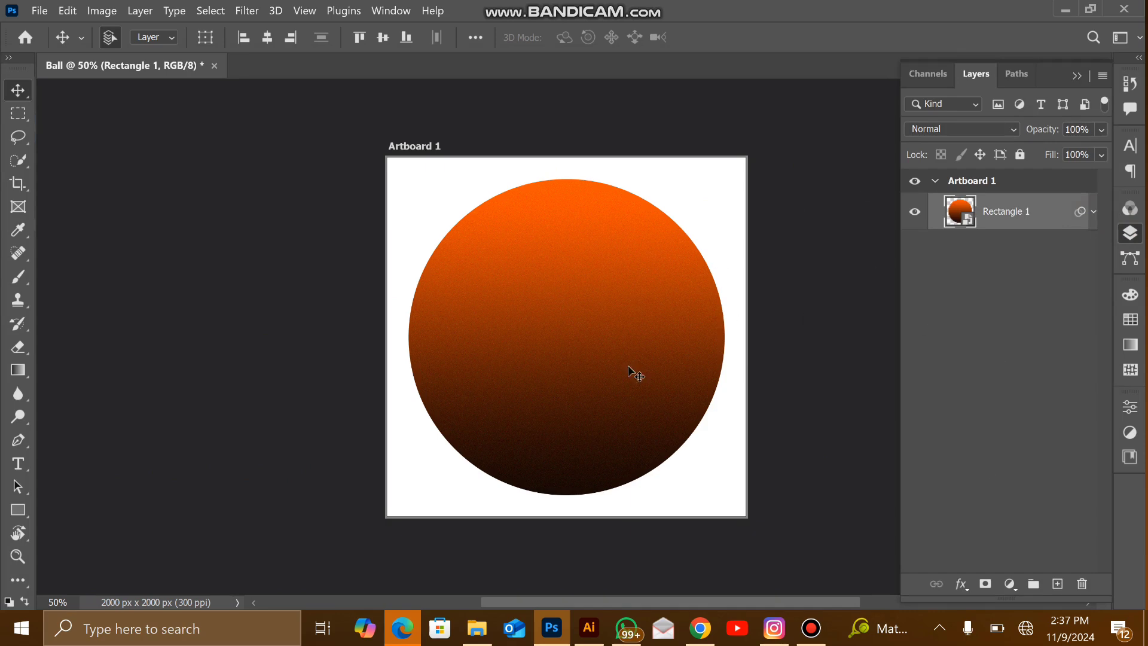
pyautogui.click(1011, 581)
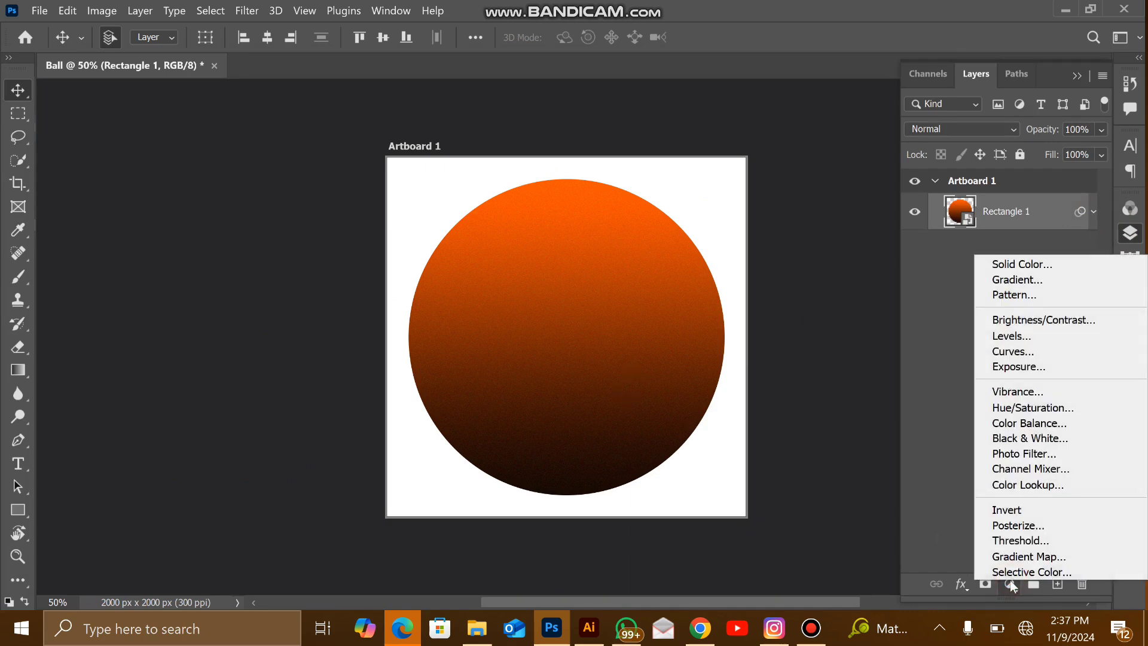
pyautogui.click(1020, 266)
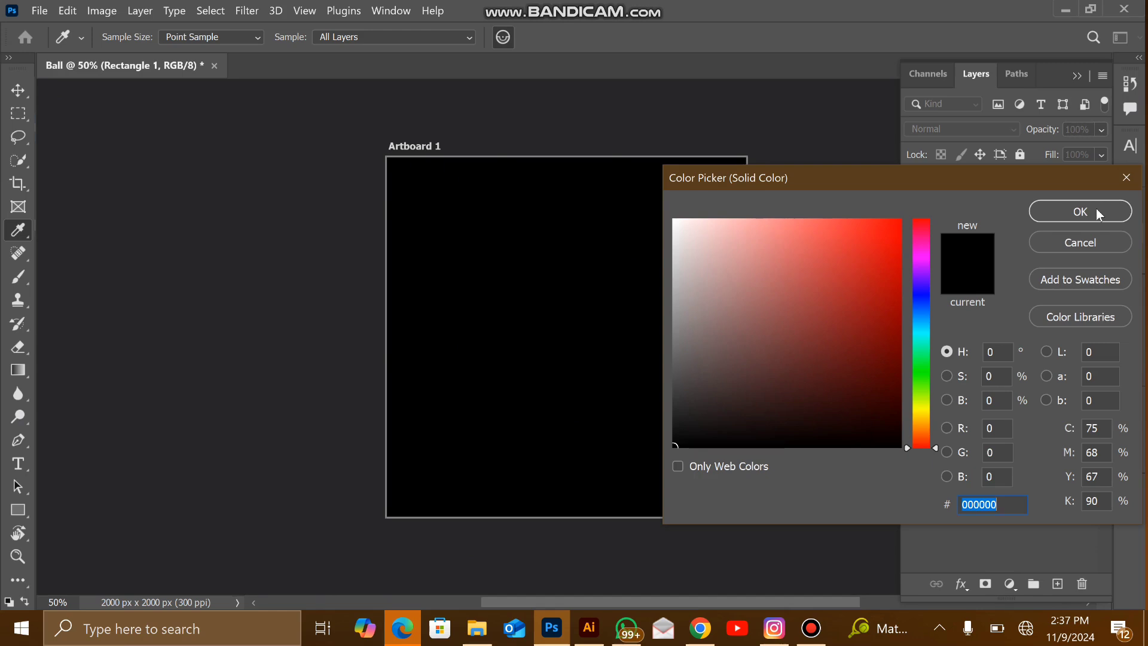
pyautogui.moveTo(868, 256); pyautogui.dragTo(914, 205)
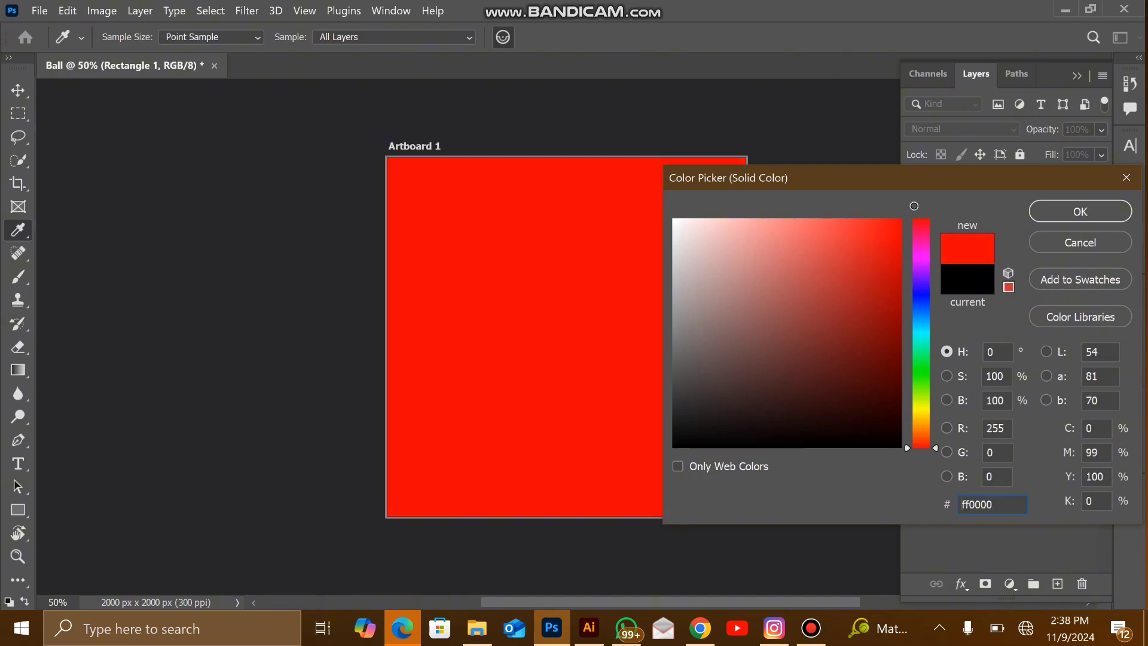
pyautogui.click(1052, 211)
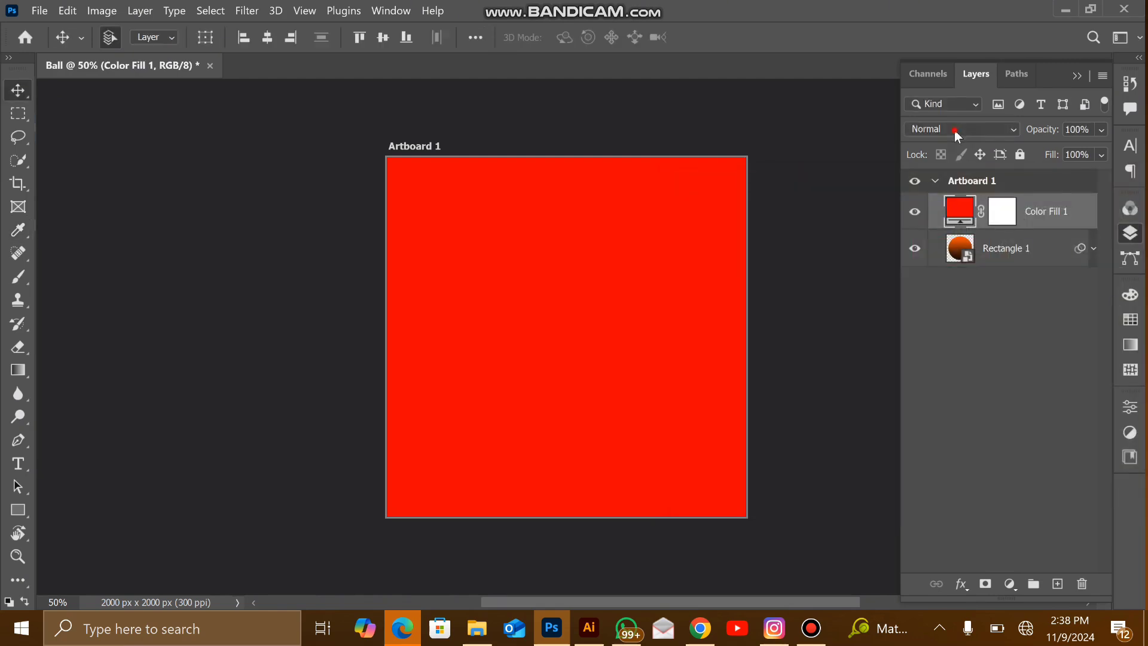
# Set the red fill layer's blend mode to Color and clip it to the circle layer
pyautogui.click(954, 130)
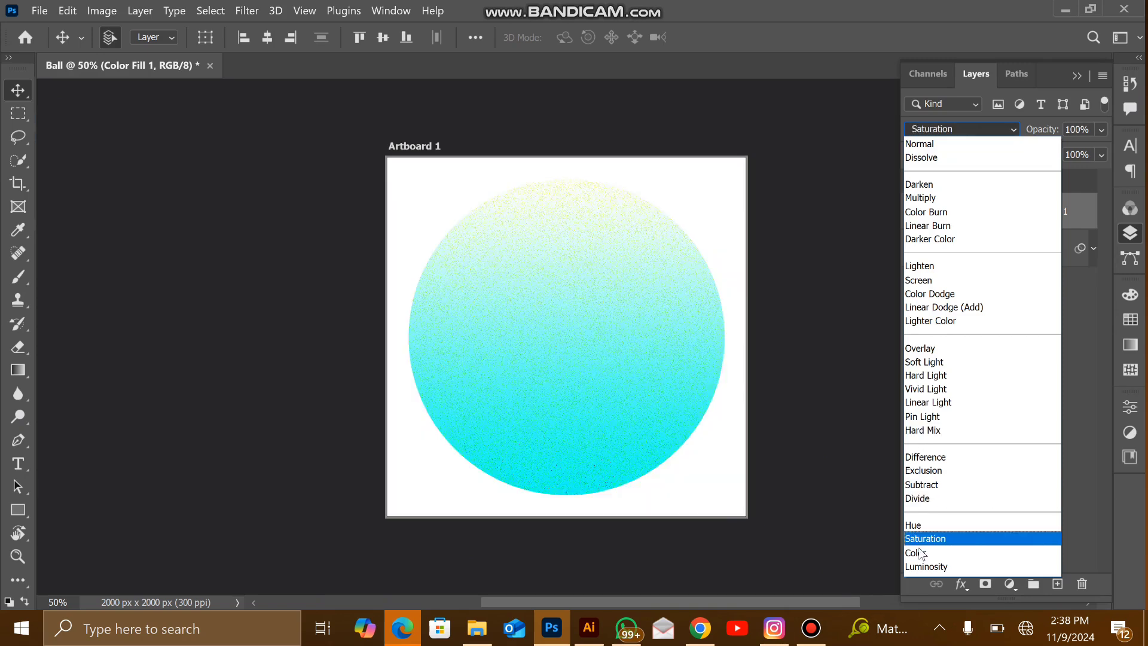
pyautogui.click(921, 553)
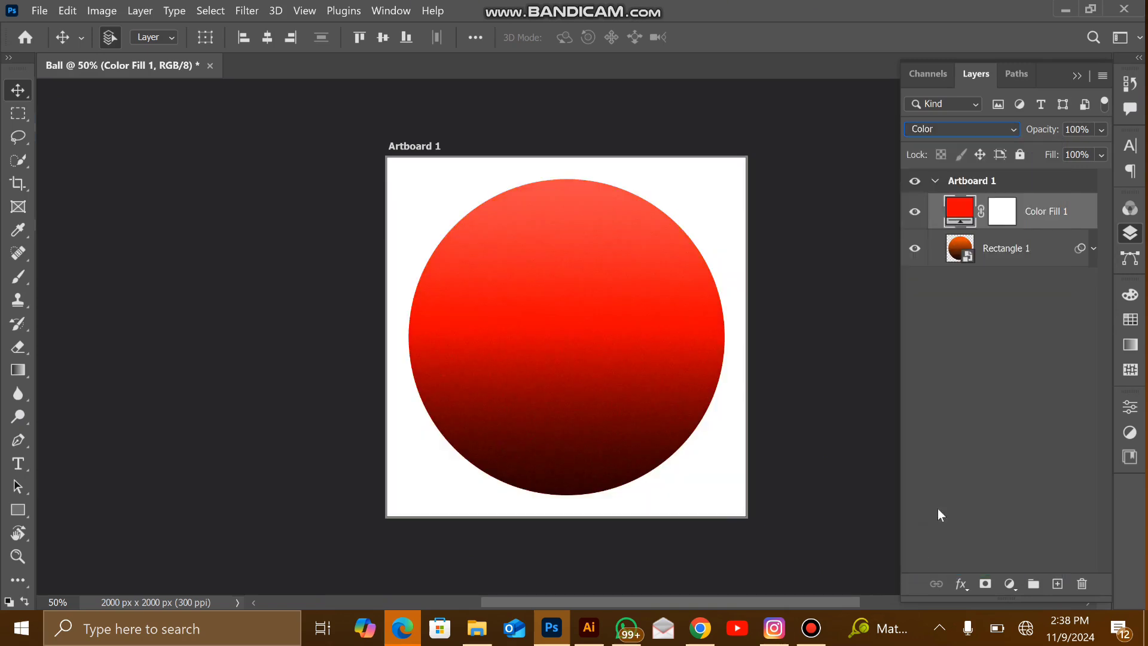
pyautogui.keyDown('alt'); pyautogui.click(1071, 227); pyautogui.keyUp('alt')
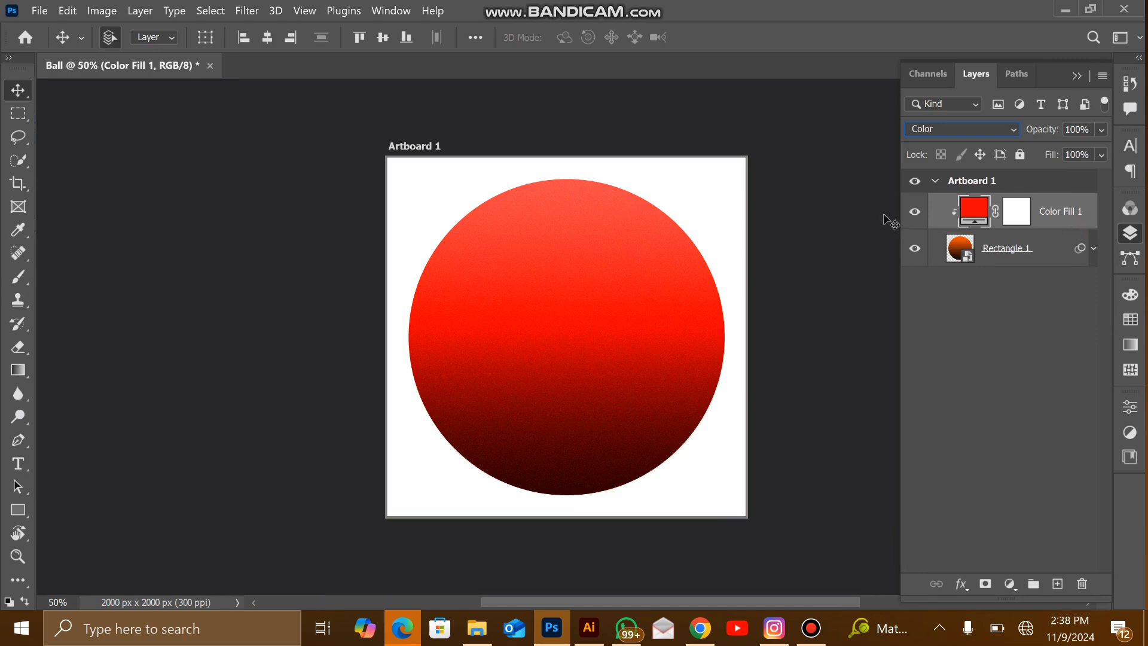
# Try dark red 820b0b, green 0e820b and blue-violet 270b82 as the fill layer's colour, and cancel the change
pyautogui.doubleClick(974, 211)
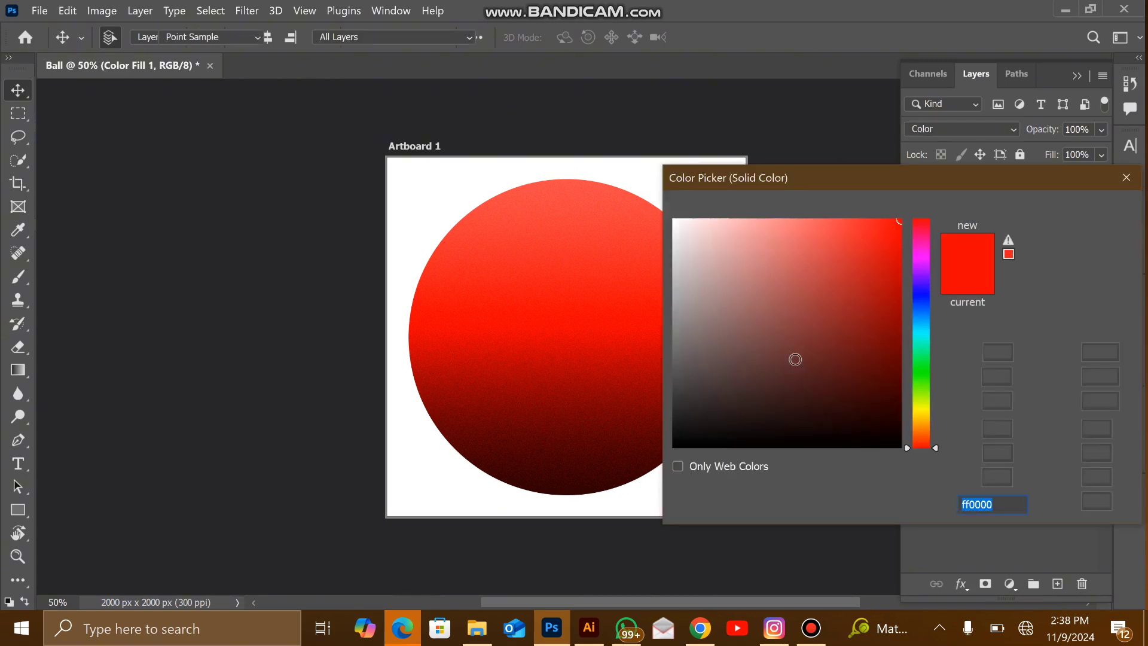
pyautogui.click(795, 358)
pyautogui.click(882, 331)
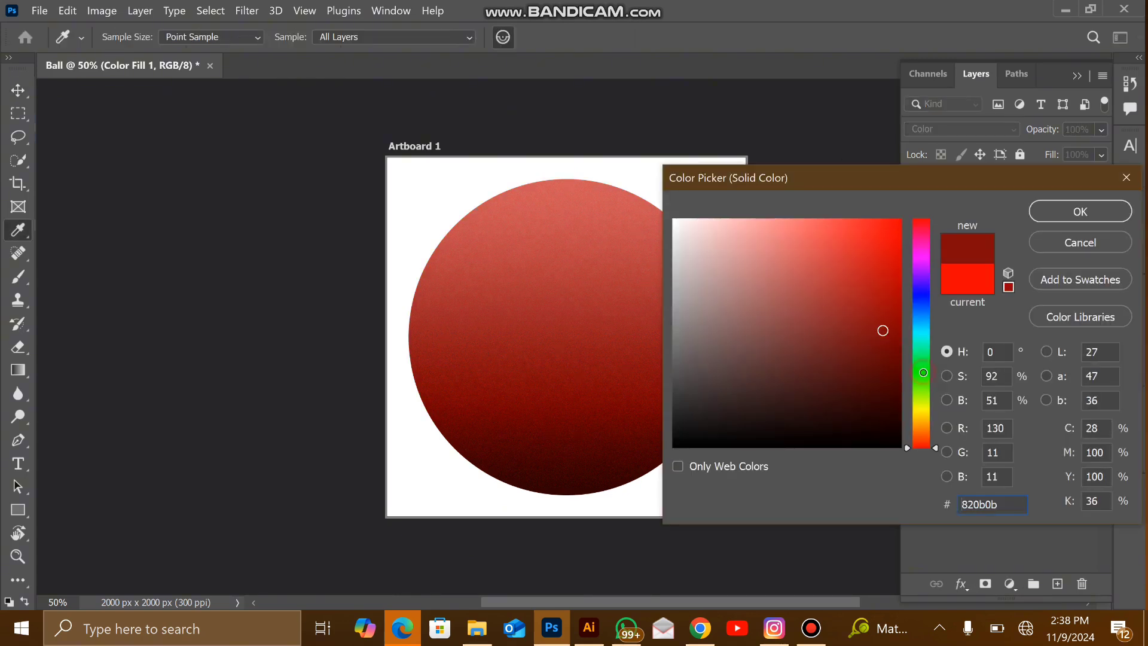
pyautogui.click(920, 372)
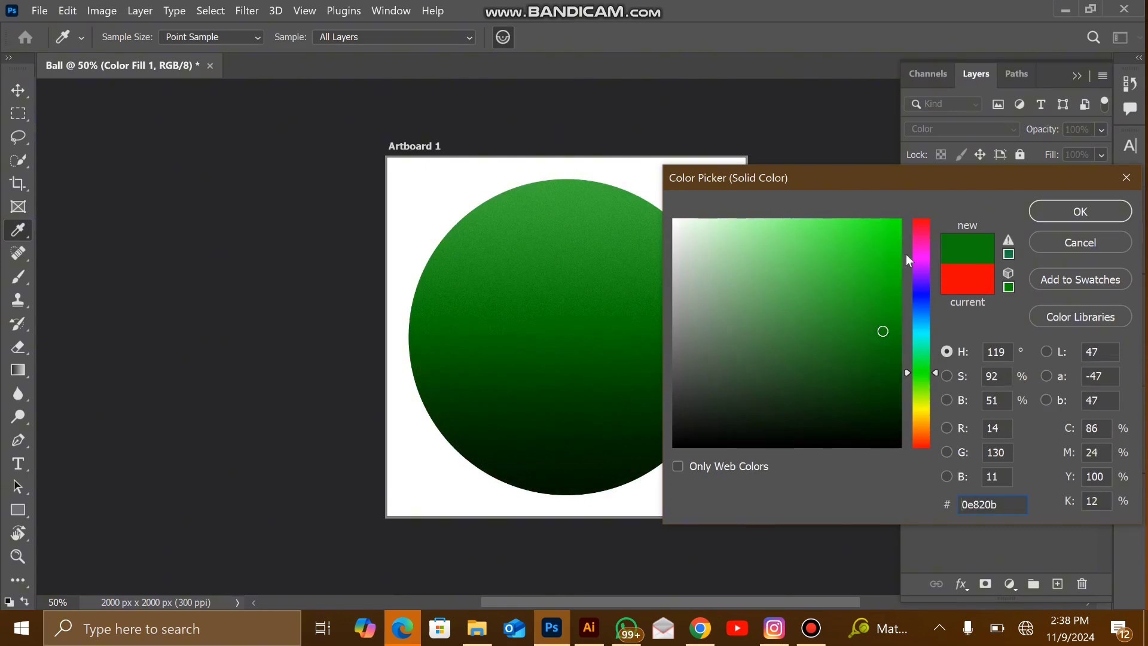
pyautogui.click(921, 285)
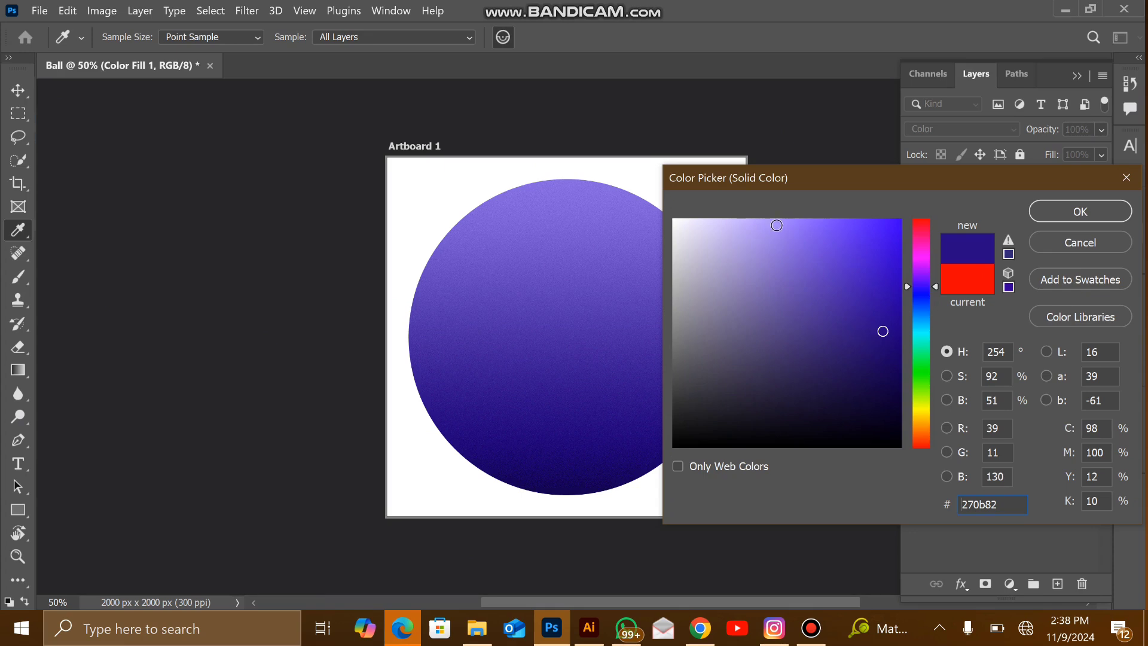
pyautogui.click(1069, 243)
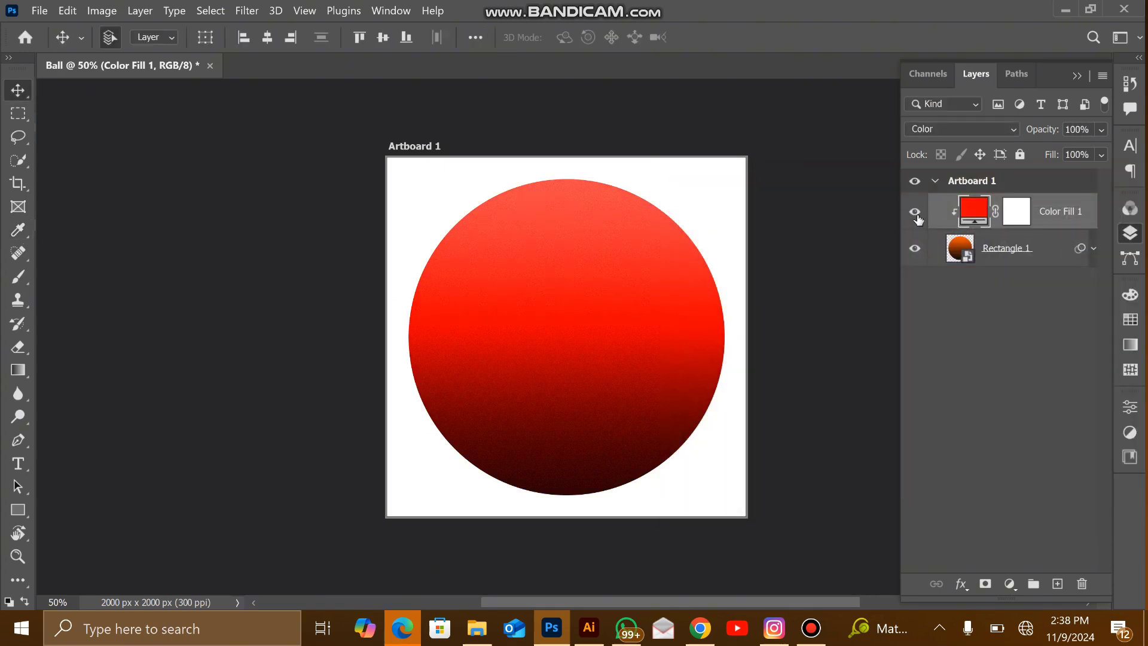
# Hide the red colour fill layer above the circle
pyautogui.click(915, 212)
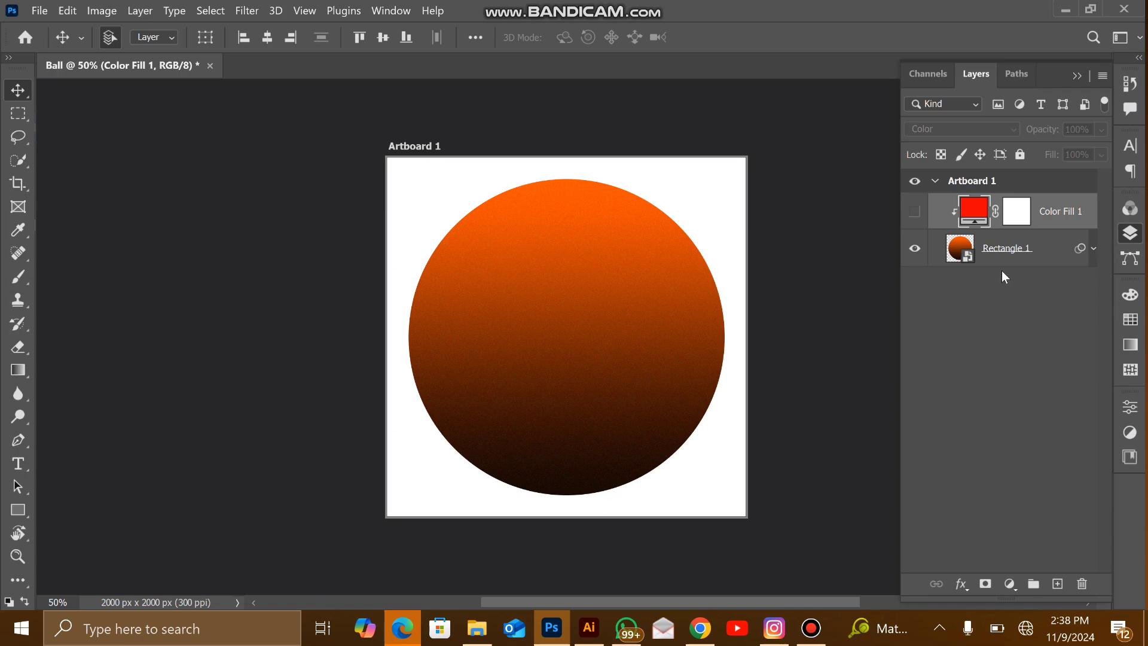
# Place the FYS logo image 20240418_055016 from the Pictures folder over the circle, scaled to about 11.26% around its center
pyautogui.click(474, 630)
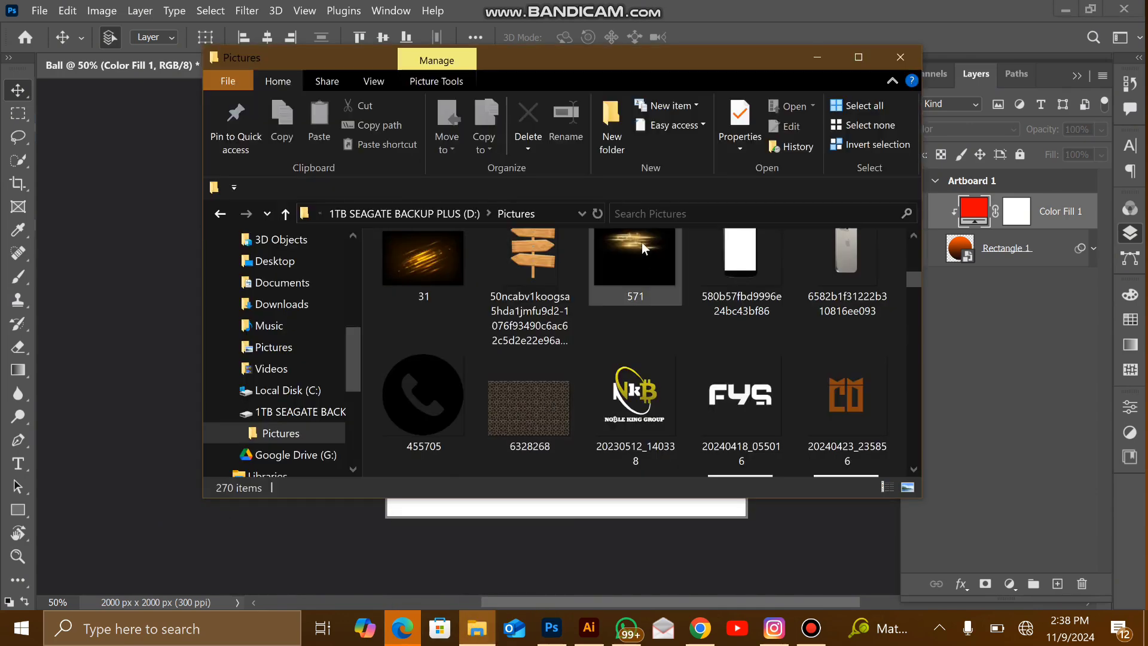
pyautogui.scroll(3, 566, 367)
pyautogui.scroll(-5, 566, 367)
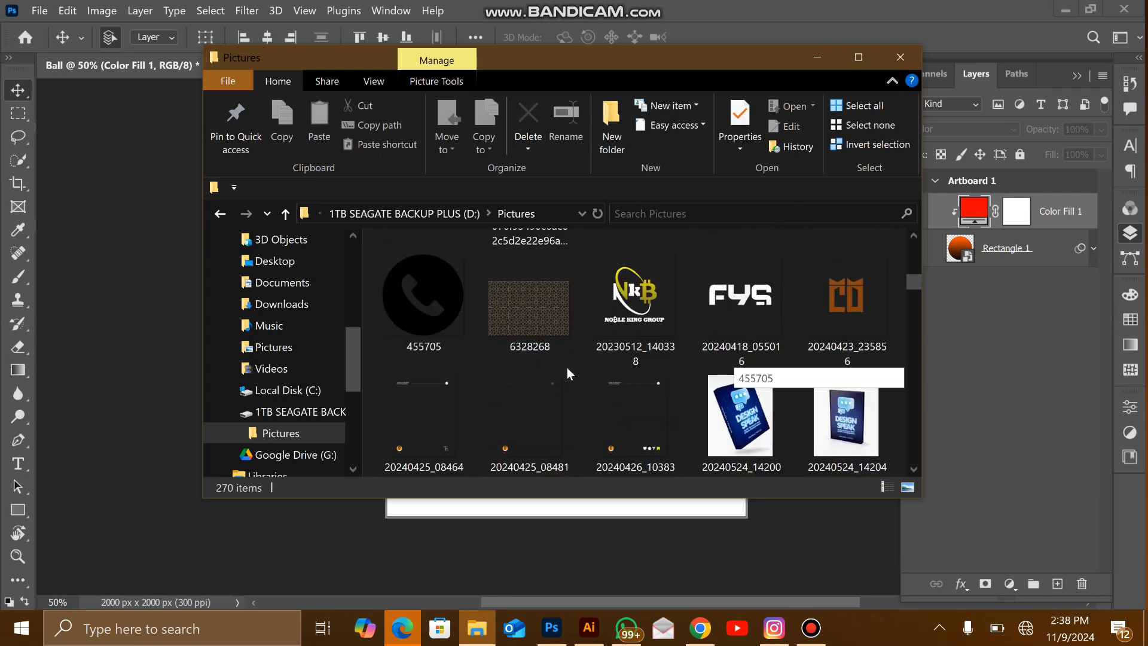
pyautogui.scroll(1, 567, 367)
pyautogui.click(739, 333)
pyautogui.moveTo(740, 334); pyautogui.dragTo(134, 331)
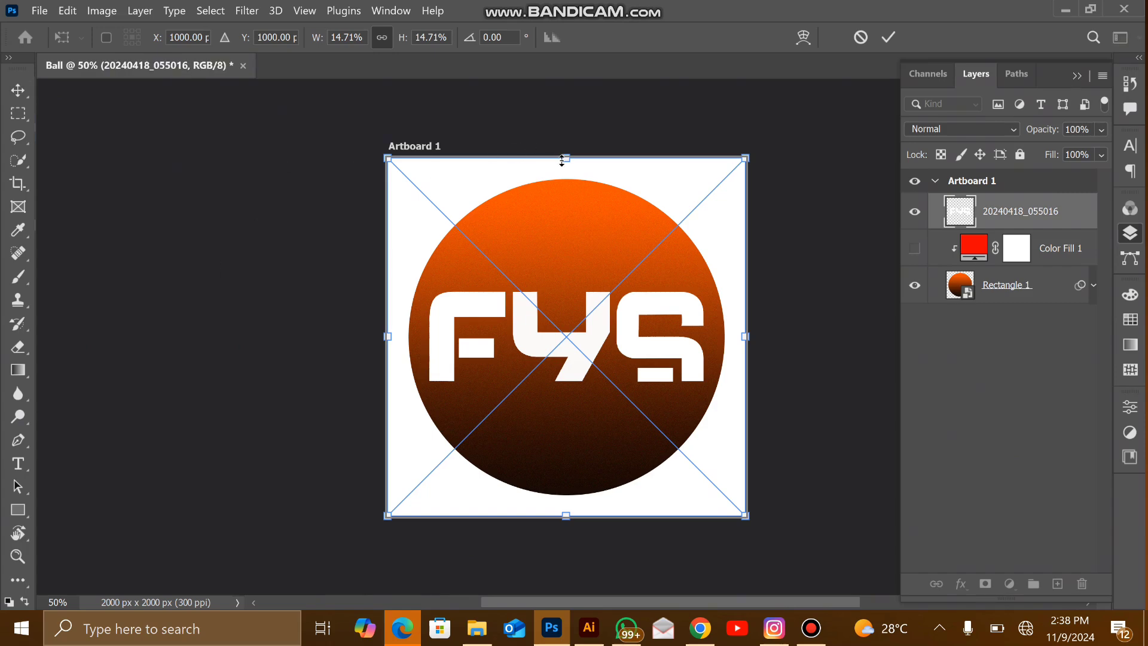
pyautogui.moveTo(566, 157); pyautogui.dragTo(565, 199)
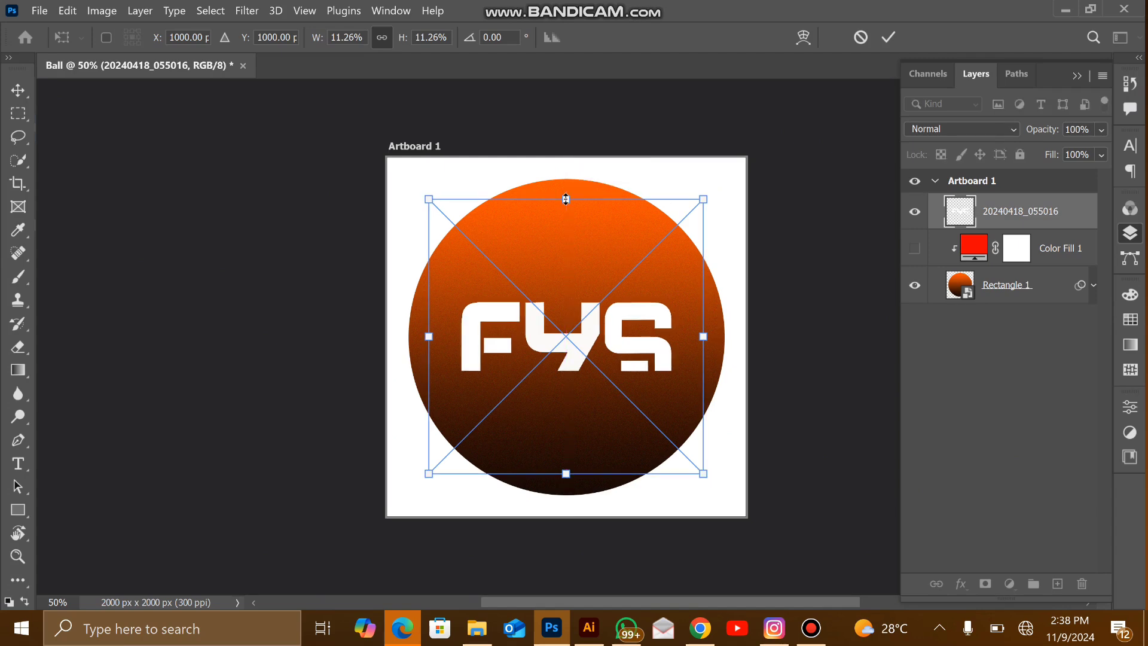
pyautogui.press('Return')
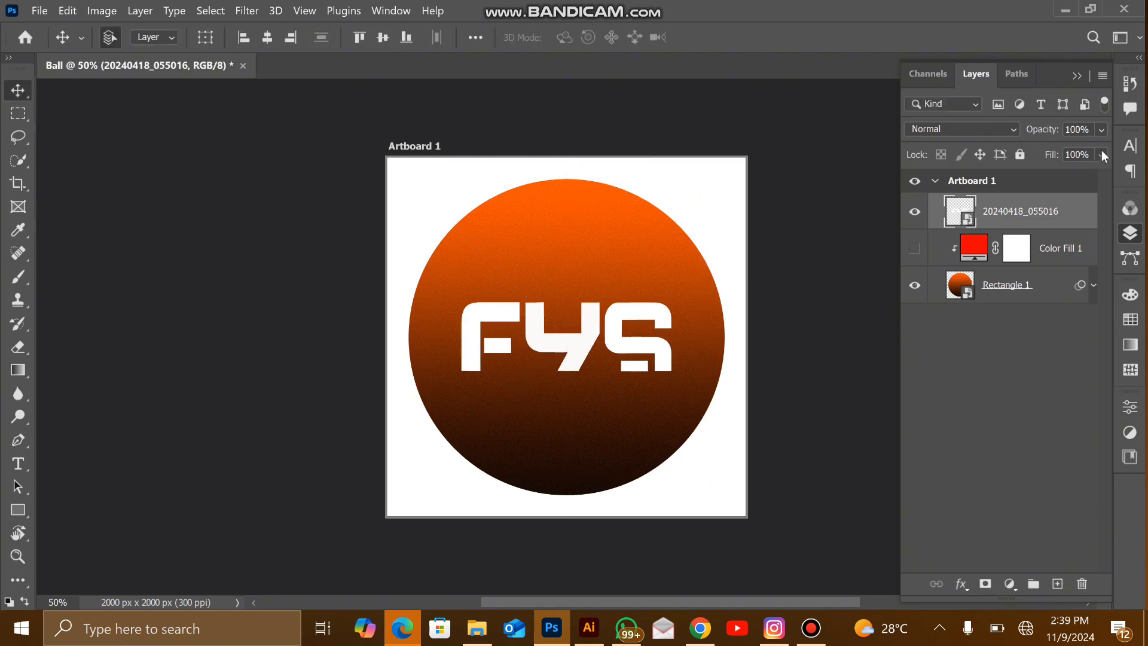
# Set the FYS logo layer's opacity to 90%
pyautogui.moveTo(1102, 127); pyautogui.dragTo(1061, 147)
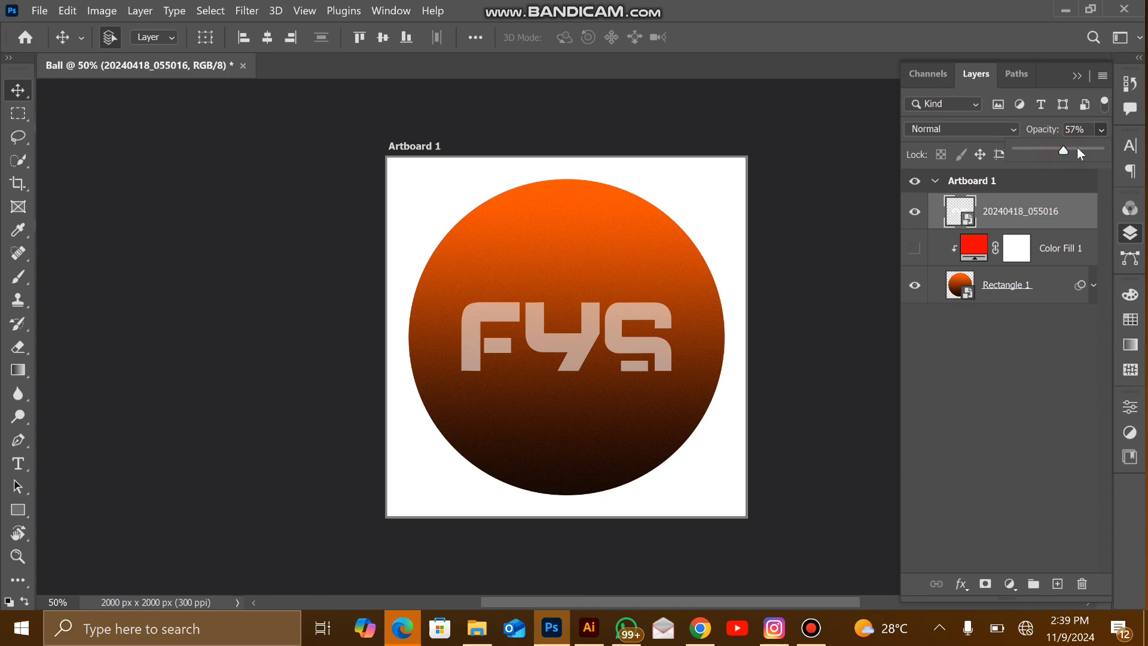
pyautogui.moveTo(1078, 147); pyautogui.dragTo(1080, 147)
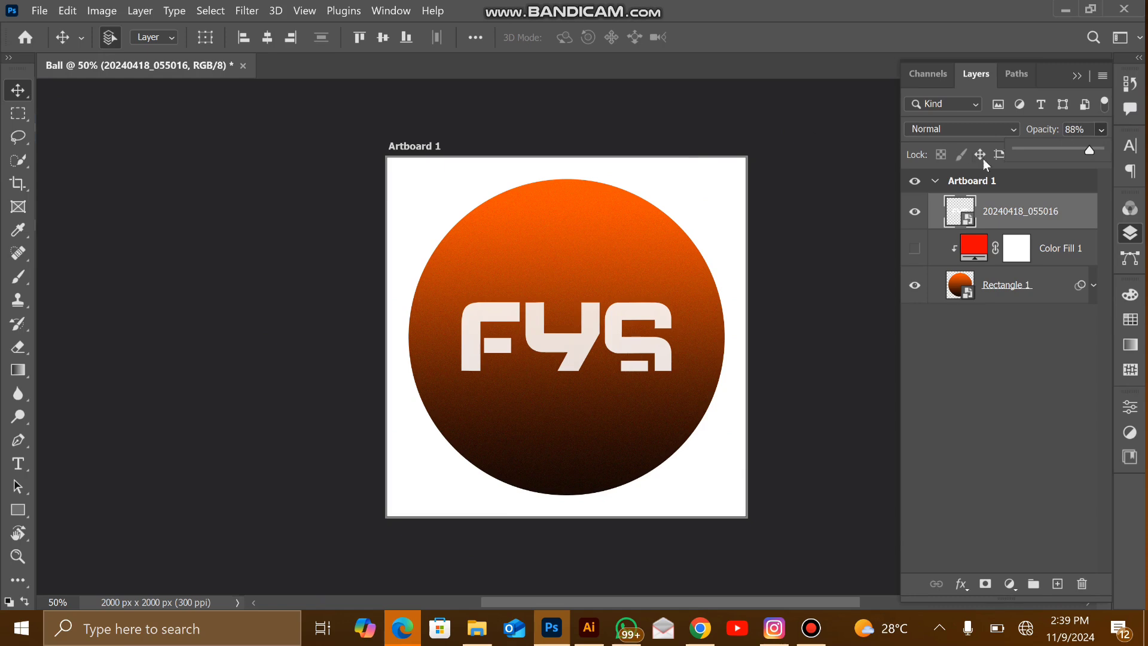
pyautogui.click(1075, 127)
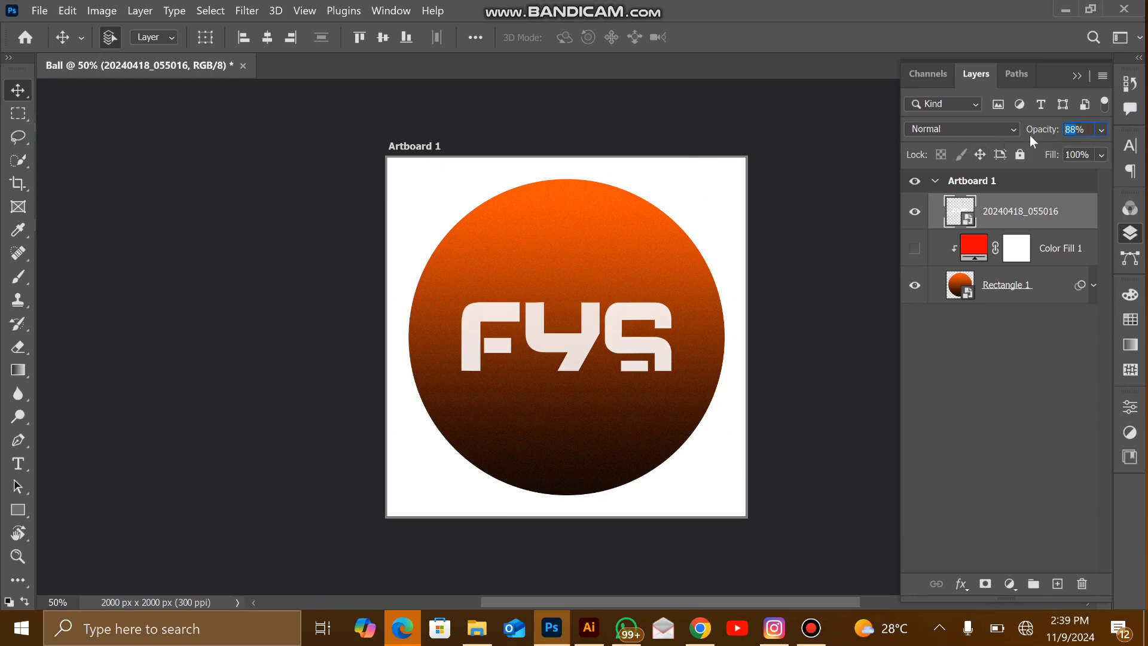
pyautogui.write('90')
pyautogui.press('Return')
# Convert the FYS logo, colour fill and circle layers into one smart object, and undo a test move of it
pyautogui.keyDown('shift'); pyautogui.click(1017, 298); pyautogui.keyUp('shift')
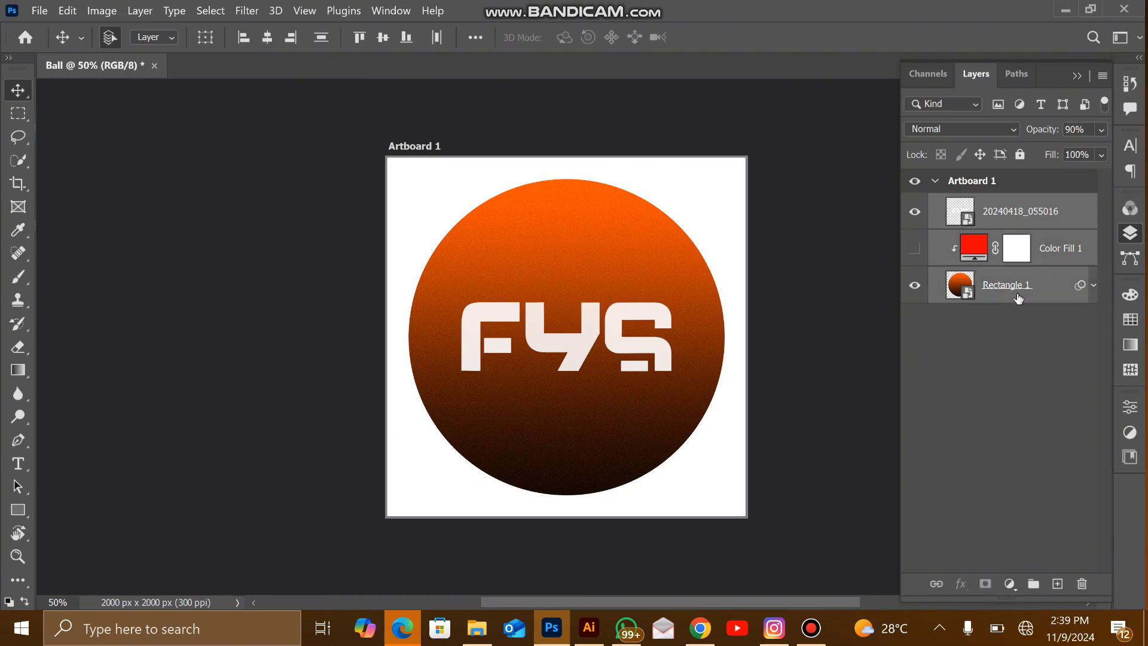
pyautogui.rightClick(1017, 294)
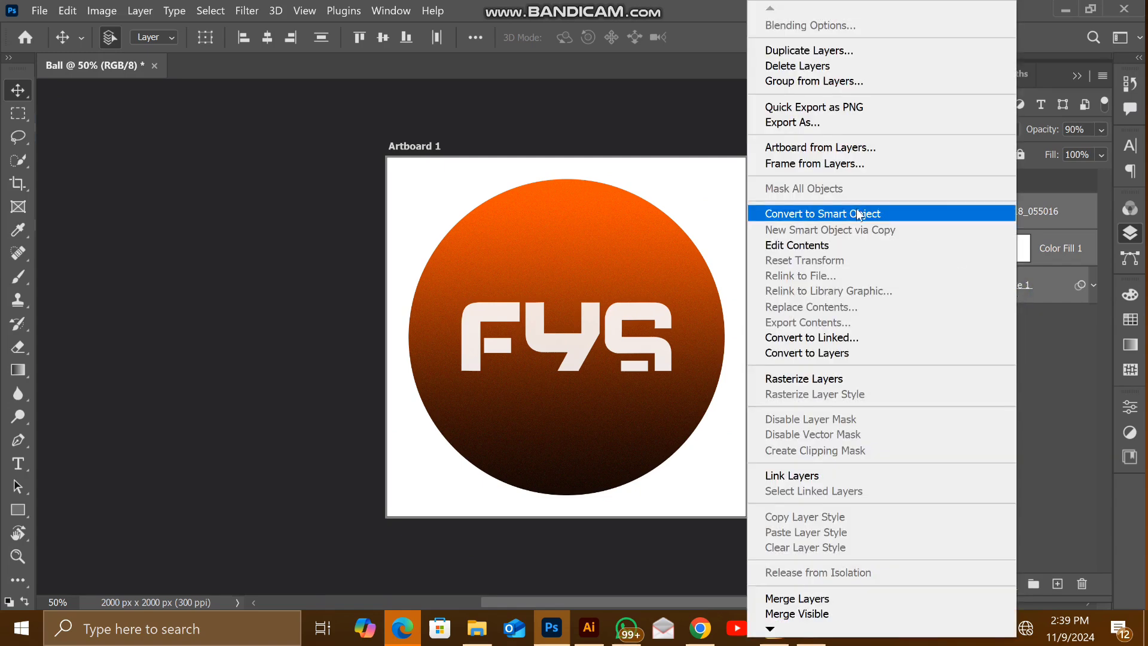
pyautogui.click(857, 214)
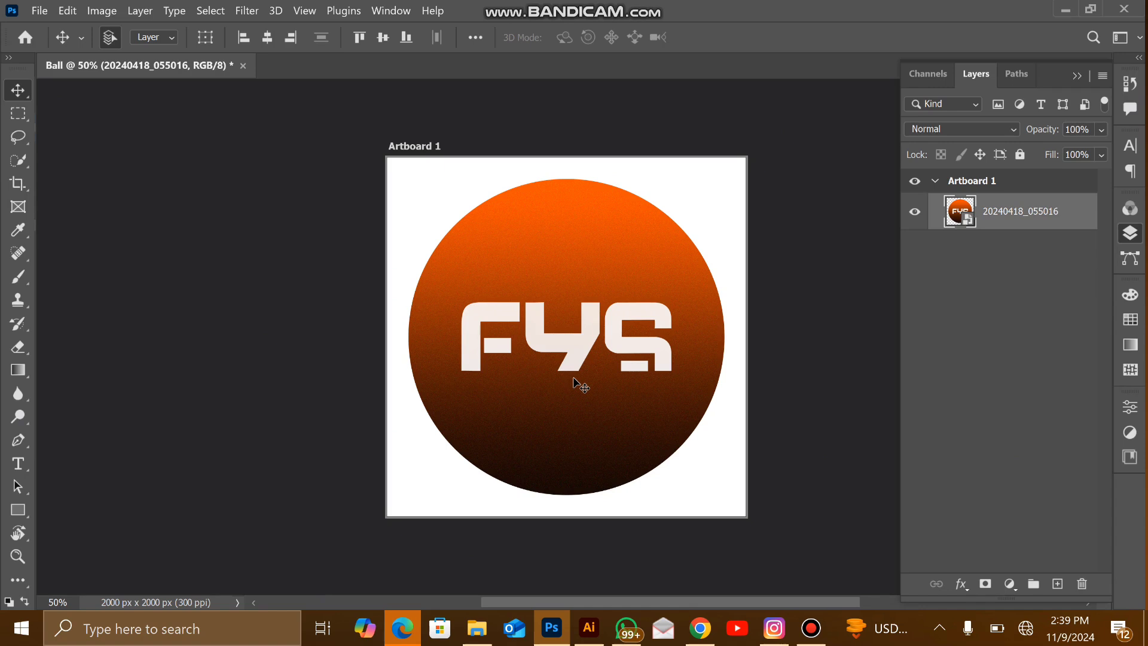
pyautogui.moveTo(574, 381); pyautogui.dragTo(587, 344)
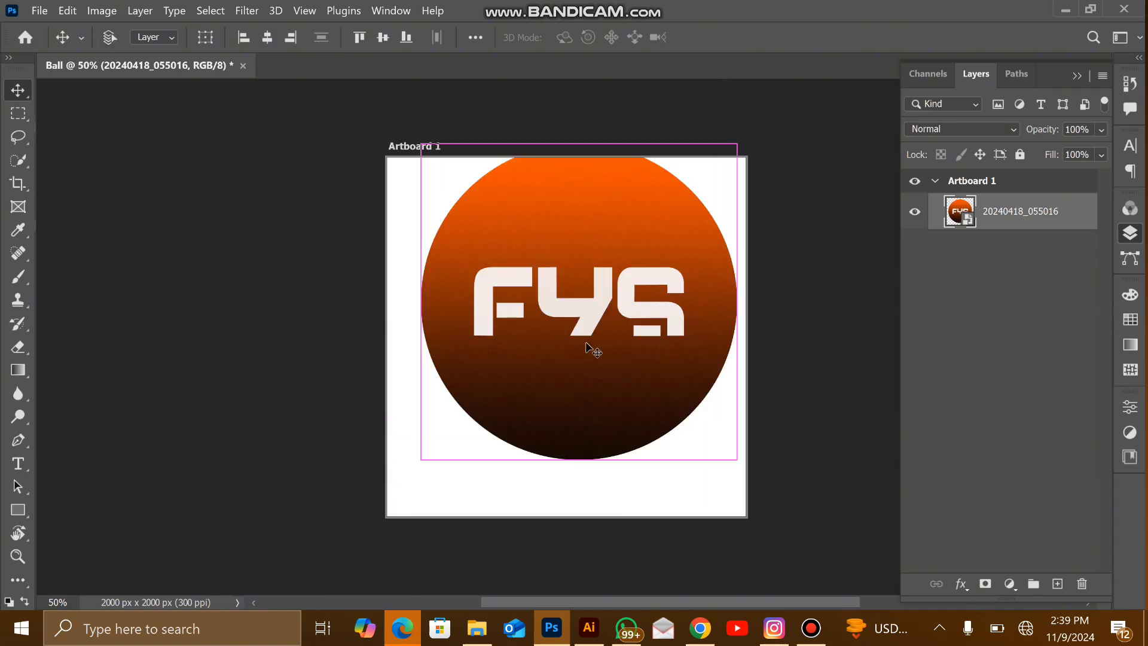
pyautogui.hotkey('ctrl', 'z')
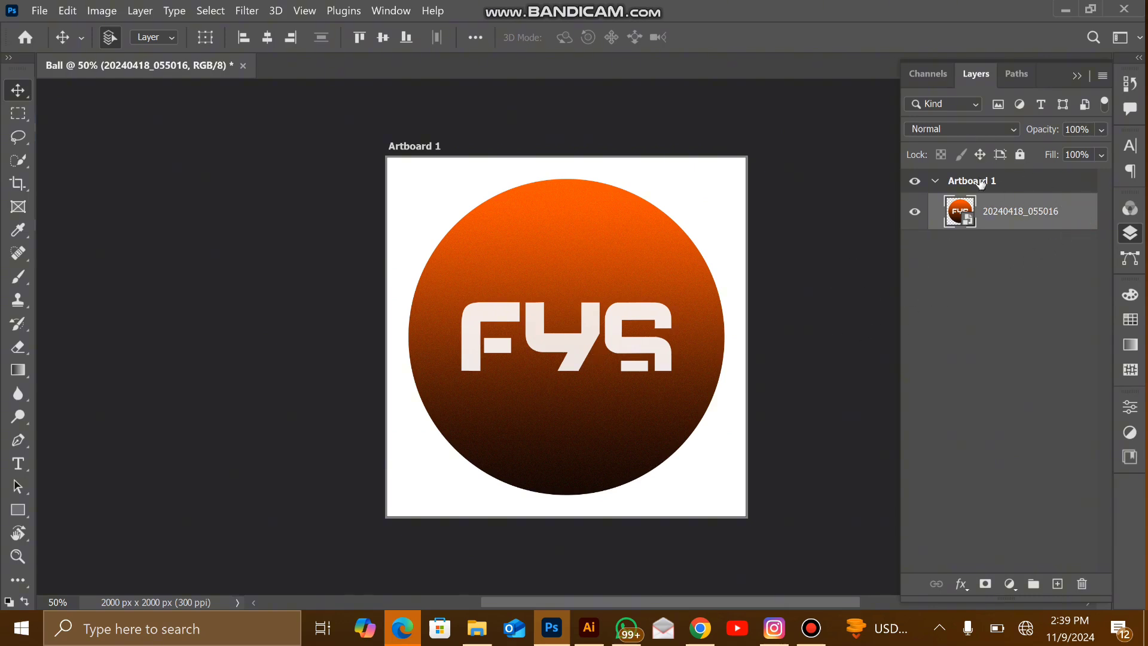
# Add a Bevel & Emboss effect to the combined ball with depth 105%, size 250 px and highlight opacity 71%
pyautogui.doubleClick(707, 222)
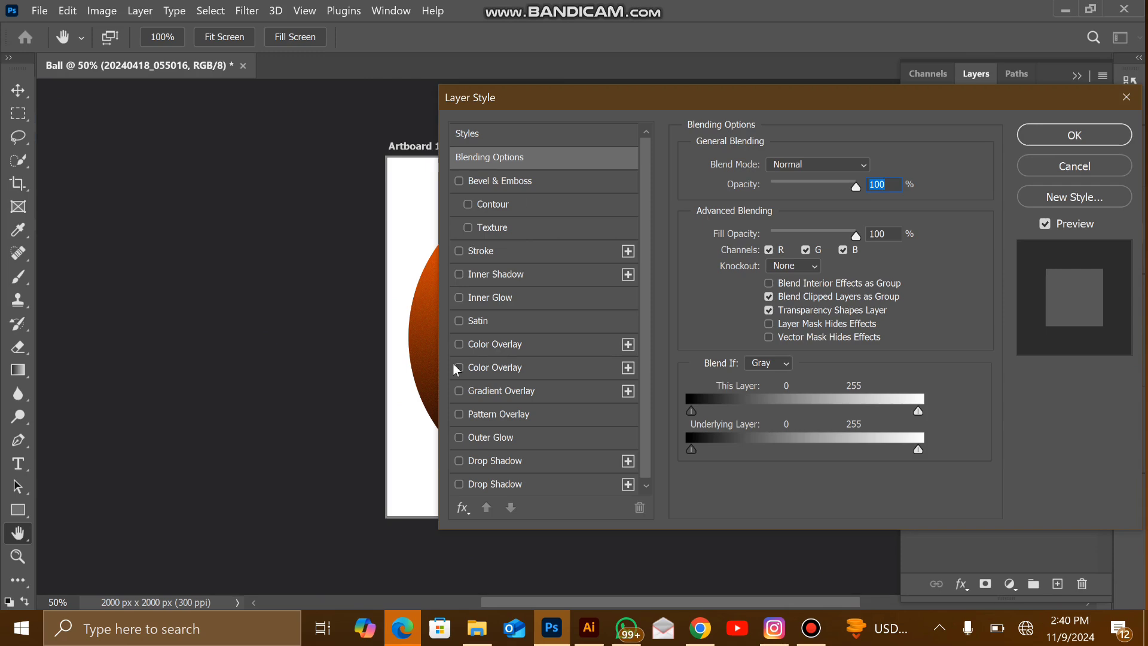
pyautogui.click(495, 180)
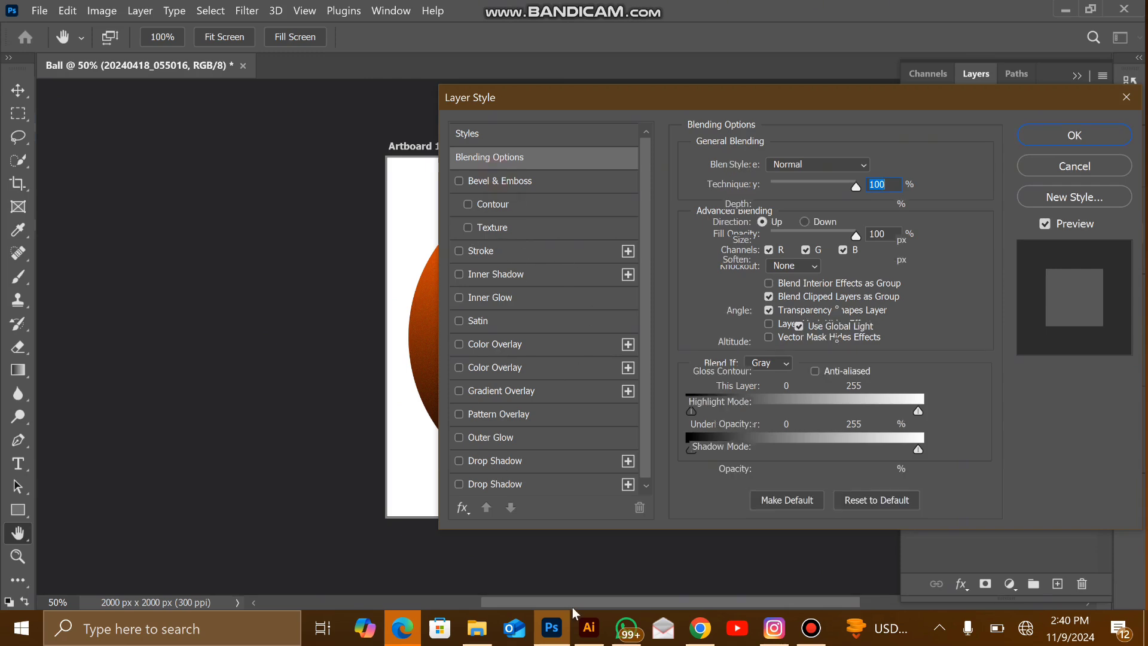
pyautogui.moveTo(586, 604); pyautogui.dragTo(707, 603)
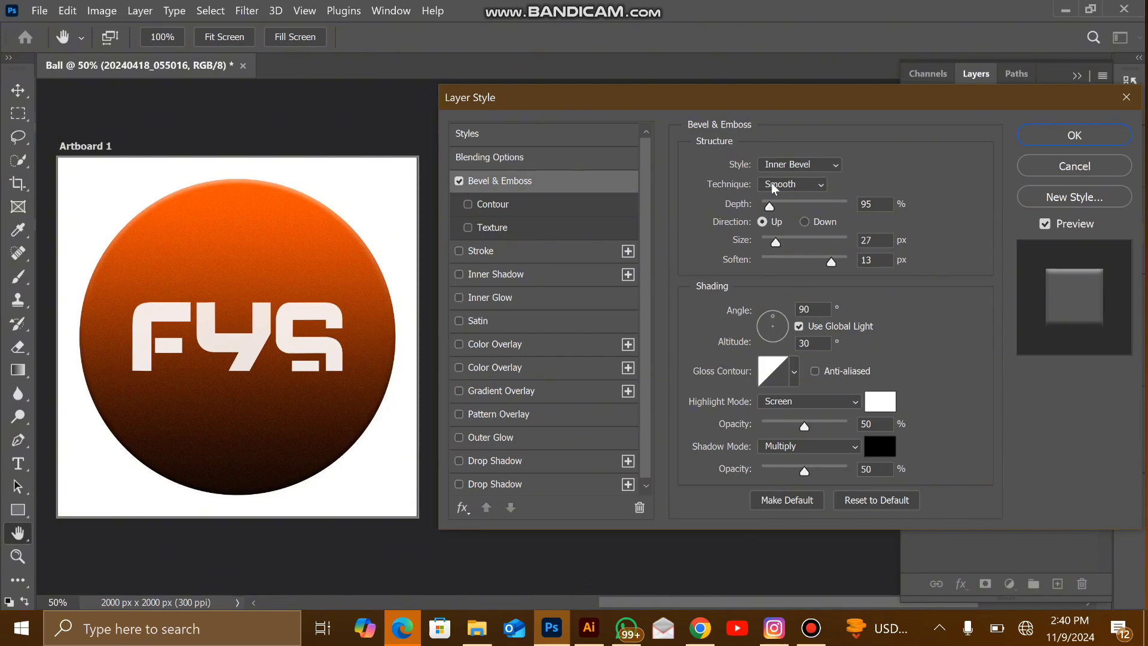
pyautogui.click(802, 205)
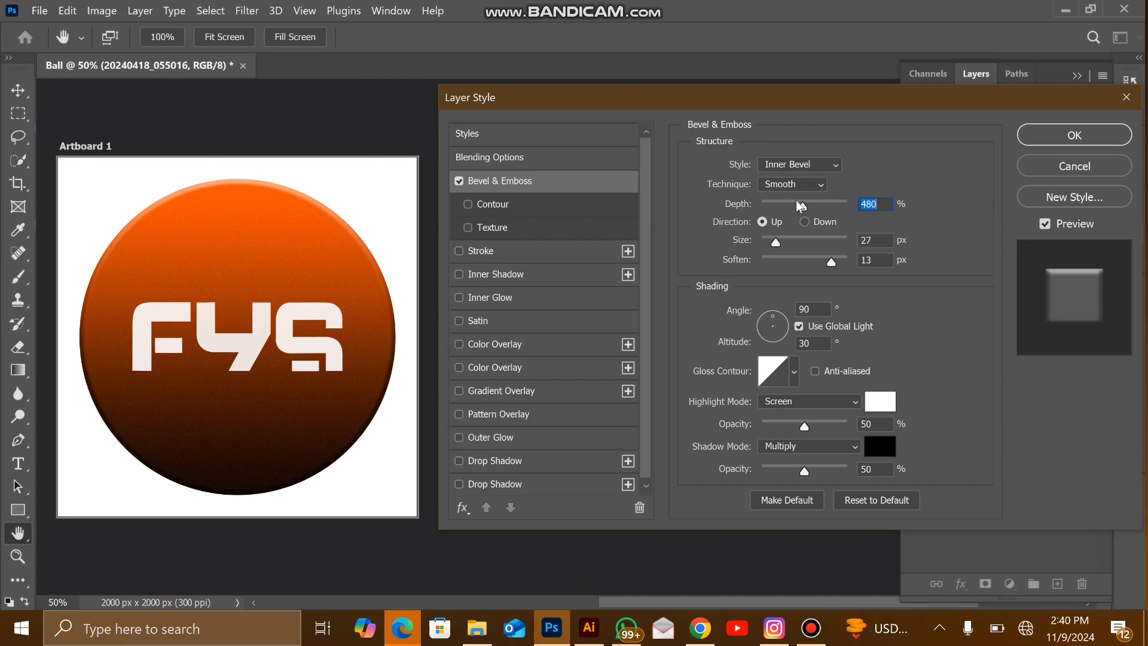
pyautogui.moveTo(803, 239); pyautogui.dragTo(867, 240)
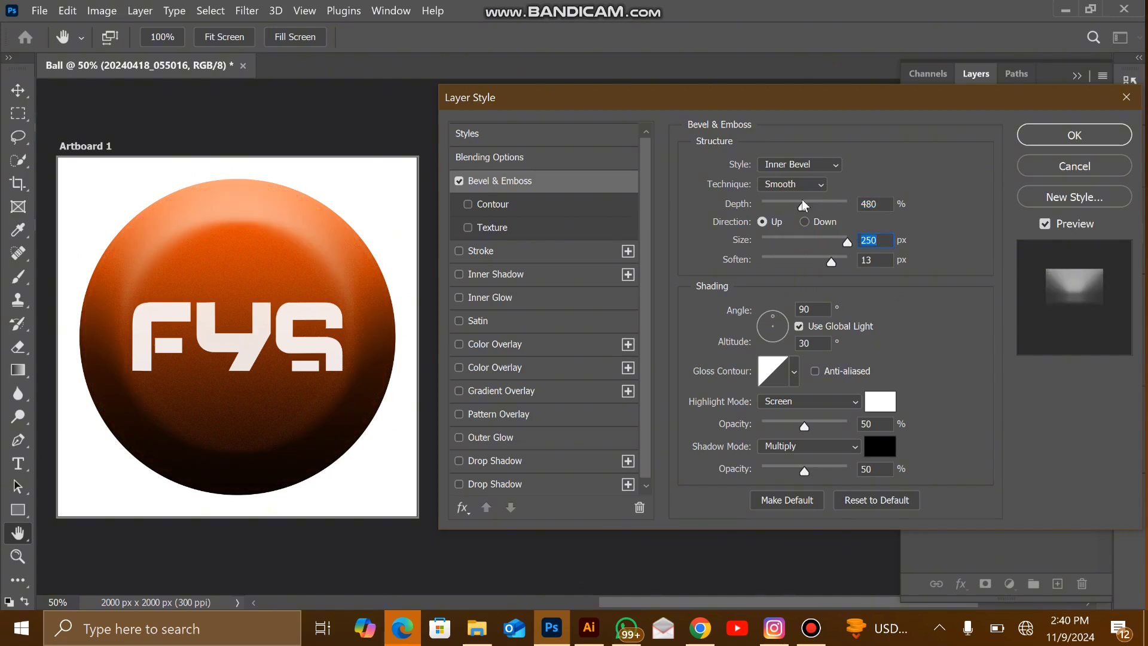
pyautogui.moveTo(780, 201); pyautogui.dragTo(770, 200)
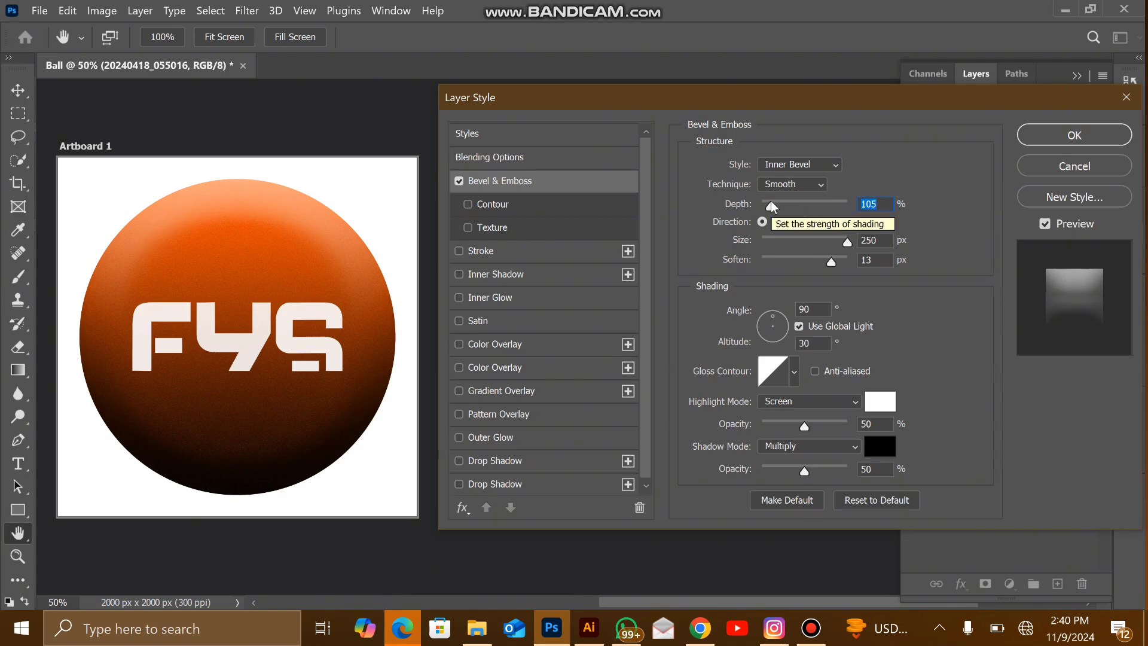
pyautogui.click(823, 421)
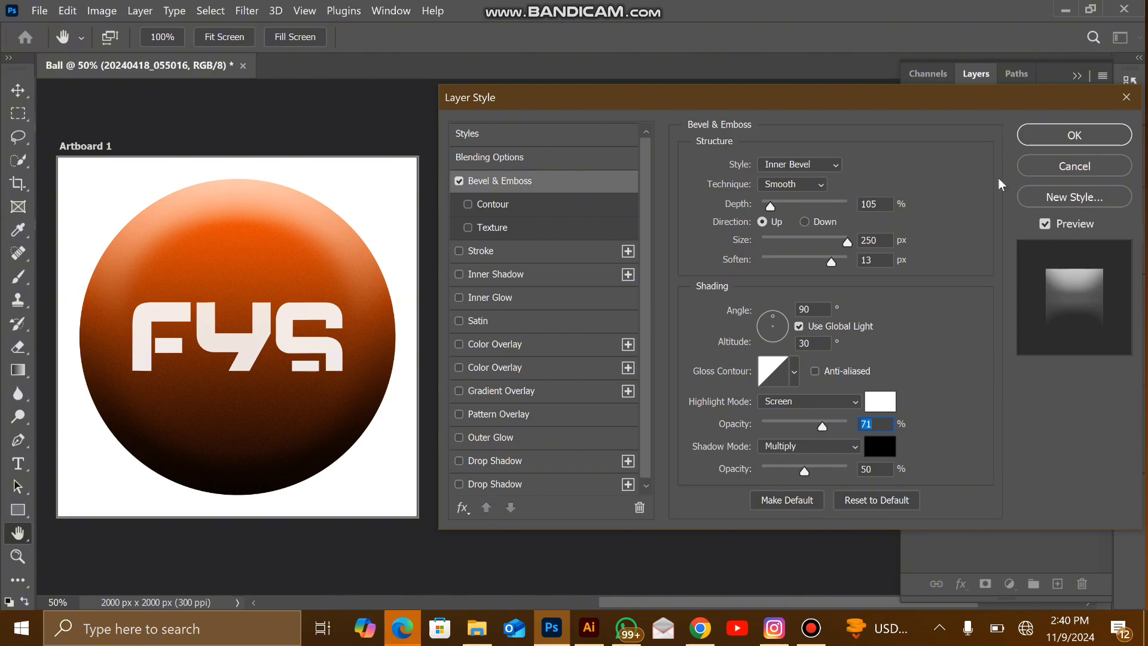
pyautogui.click(1090, 127)
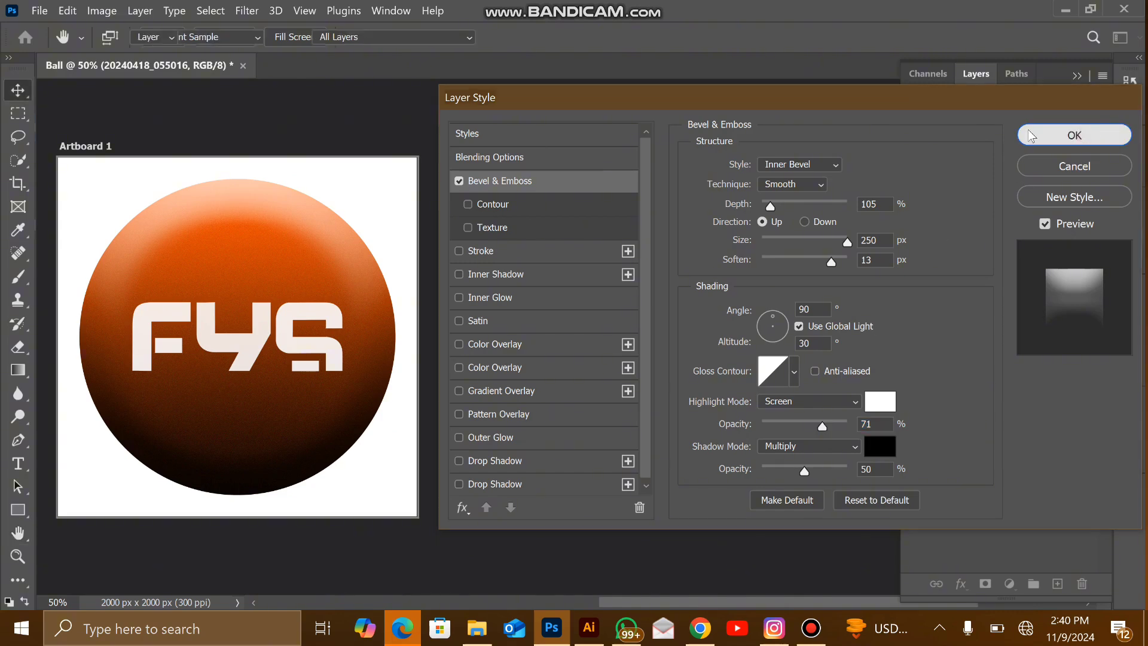
pyautogui.hscroll(-5, 495, 247)
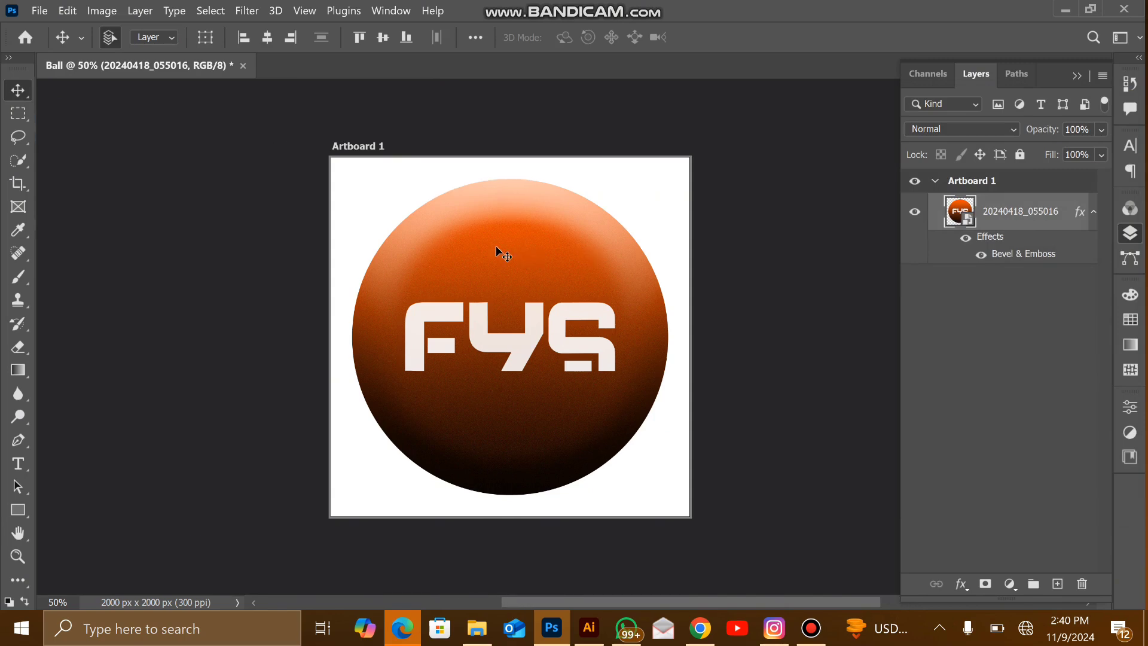
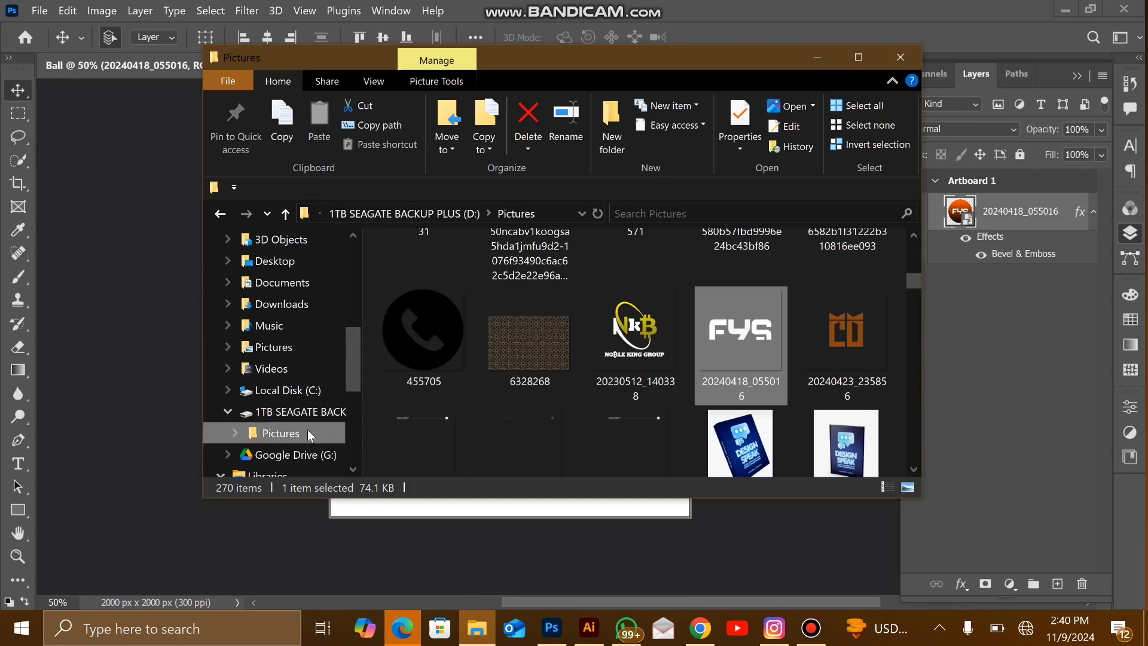
# Place the clear glass bubble image 20240708_081552_0000 from the Design Effects folder over the ball, scaled to about 26.59% around its center
pyautogui.click(309, 433)
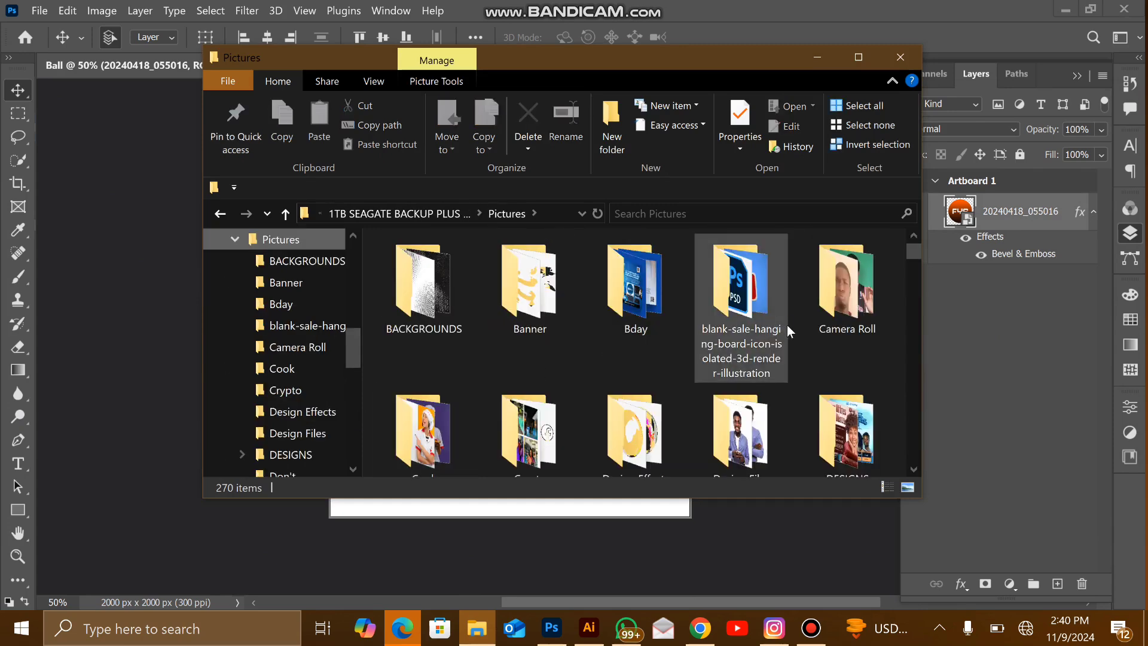
pyautogui.scroll(-2, 784, 324)
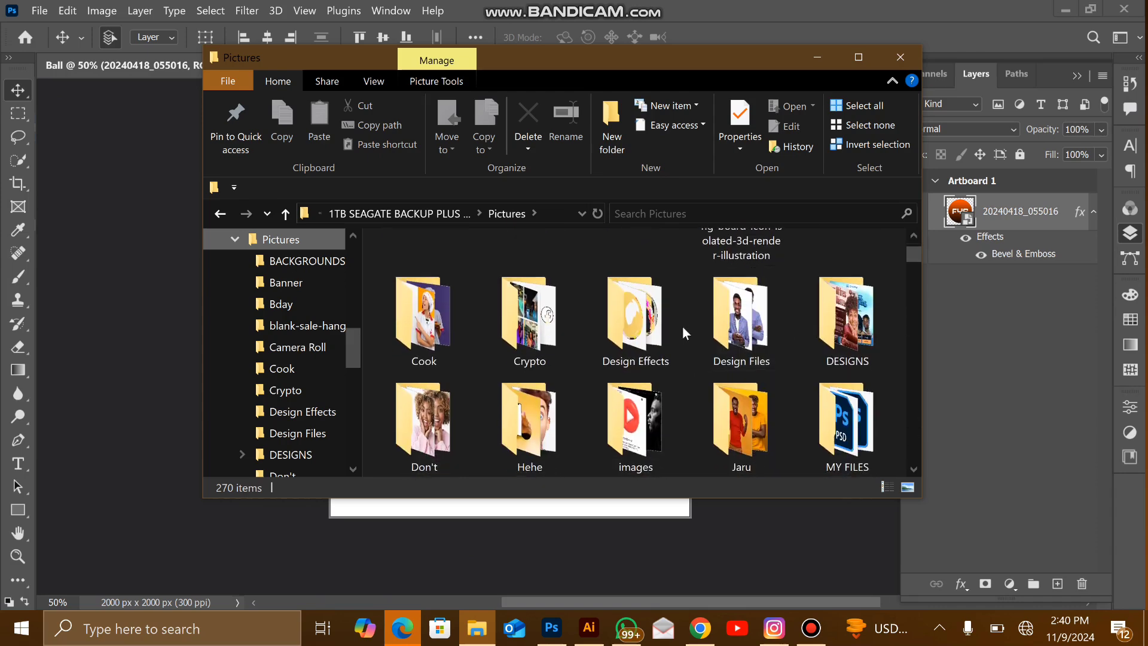
pyautogui.doubleClick(654, 327)
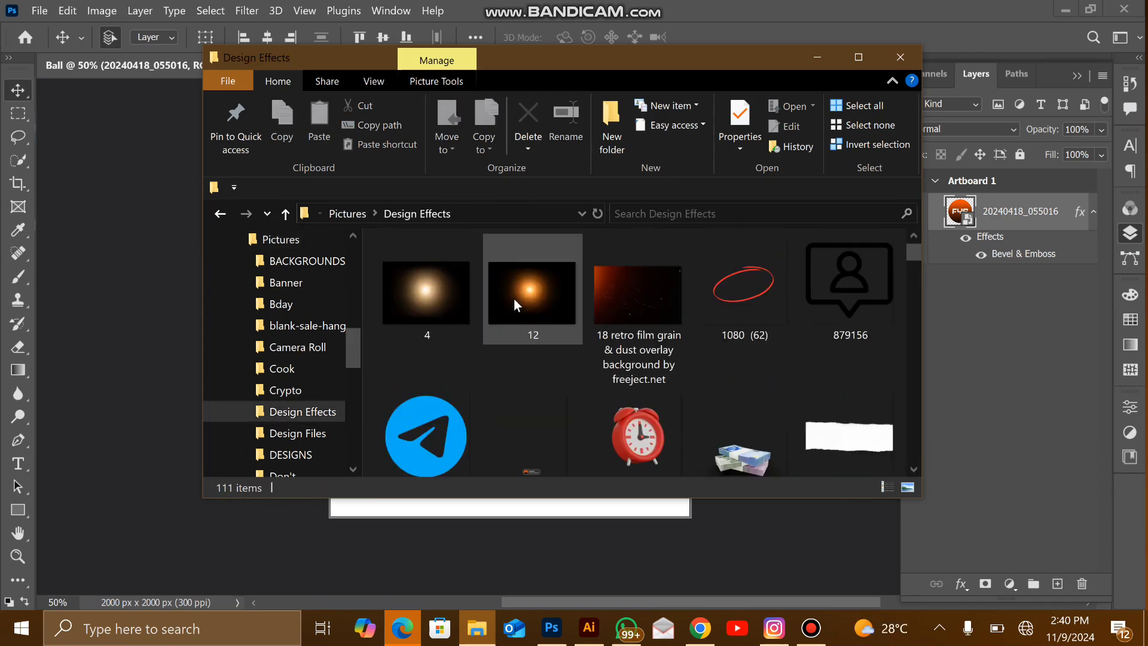
pyautogui.scroll(-5, 654, 313)
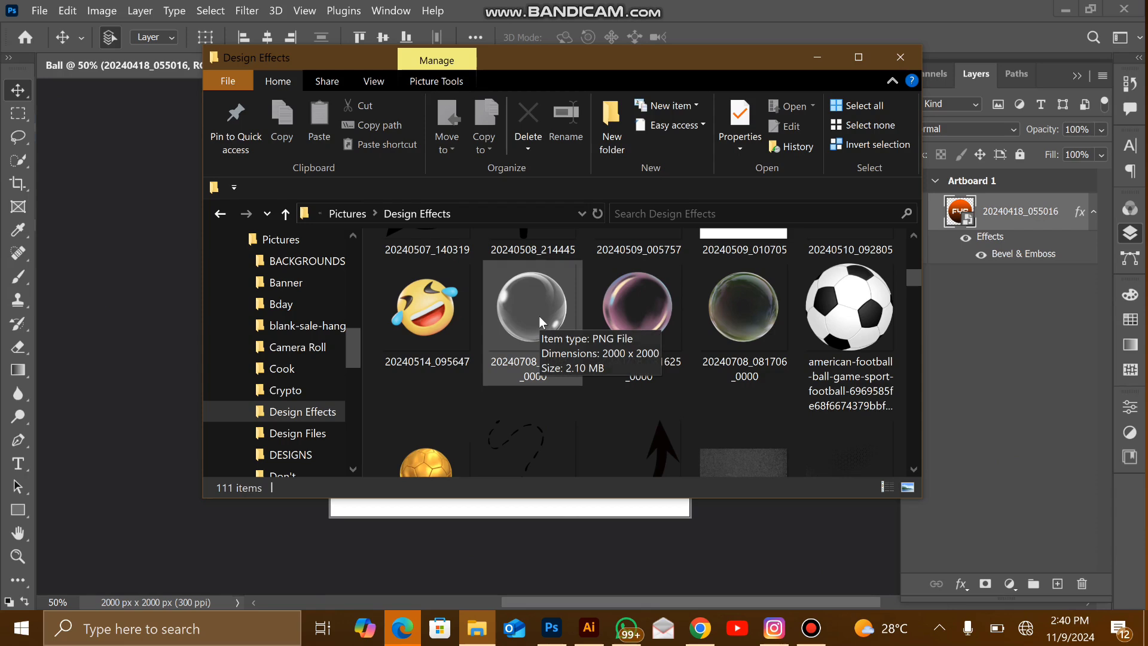
pyautogui.click(540, 315)
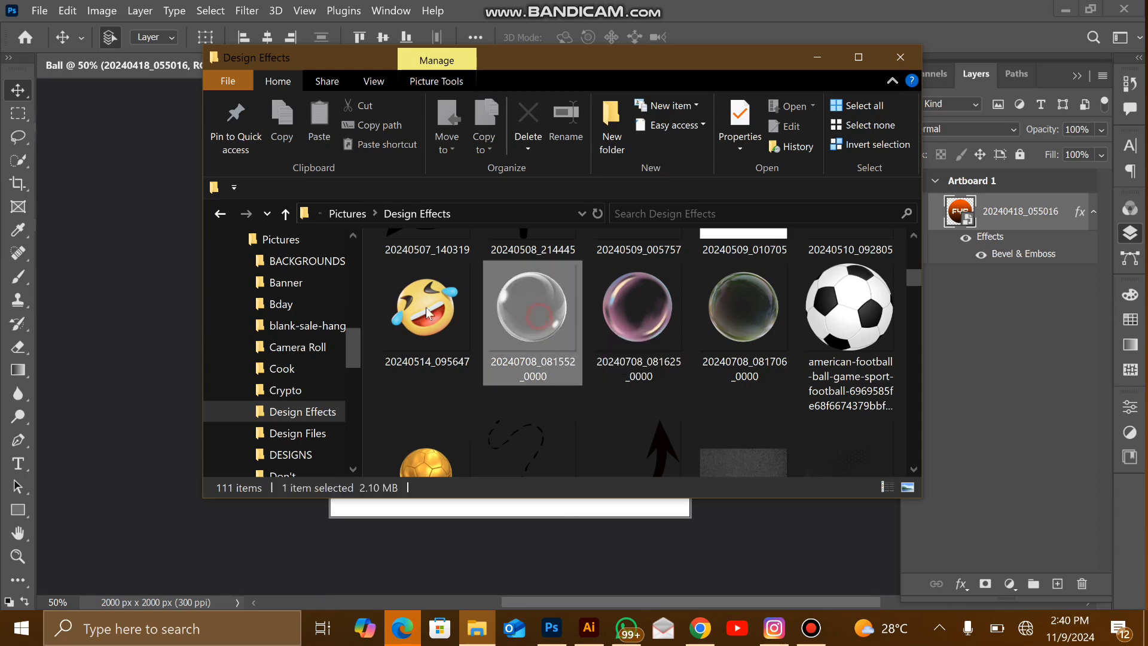
pyautogui.moveTo(151, 317); pyautogui.dragTo(124, 321)
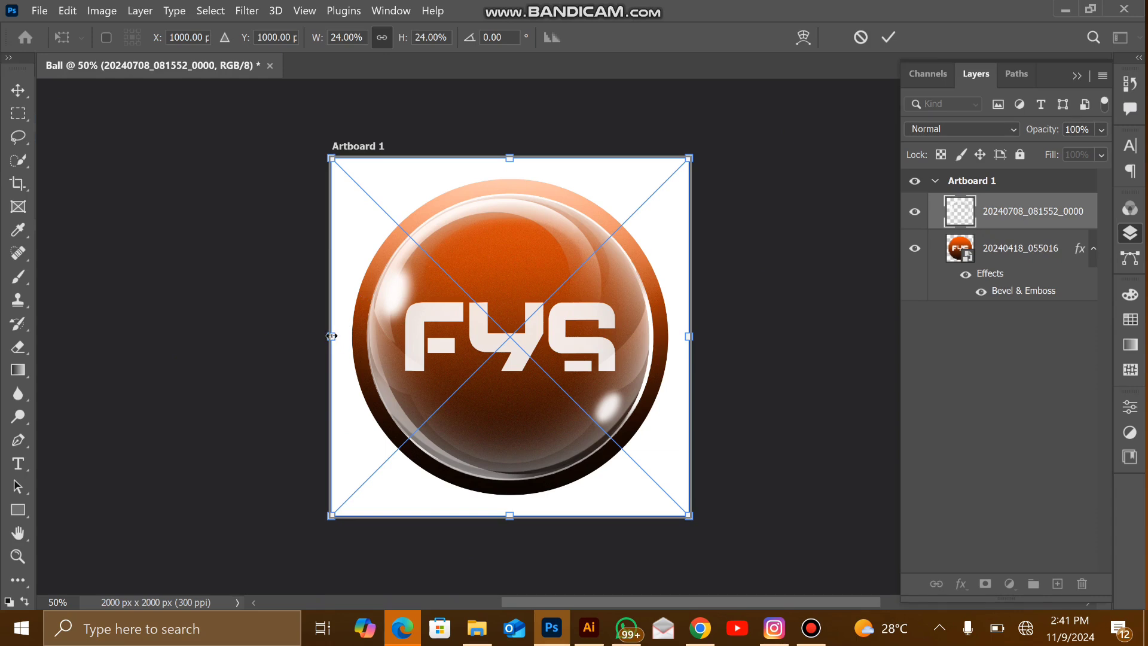
pyautogui.moveTo(331, 336); pyautogui.dragTo(311, 336)
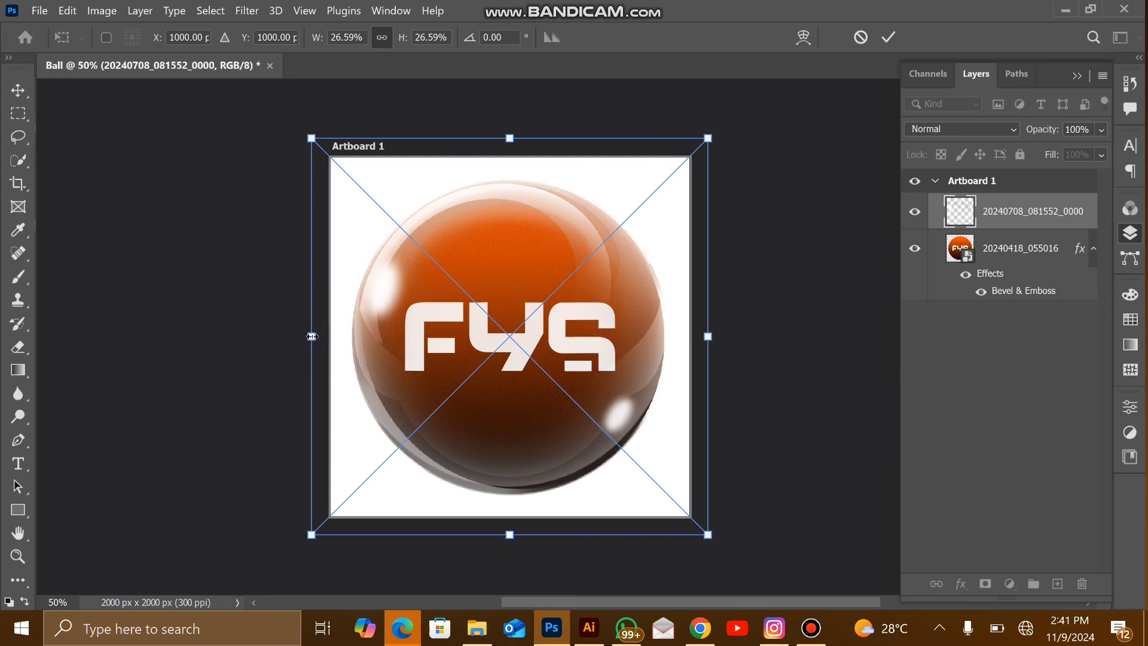
pyautogui.press('Return')
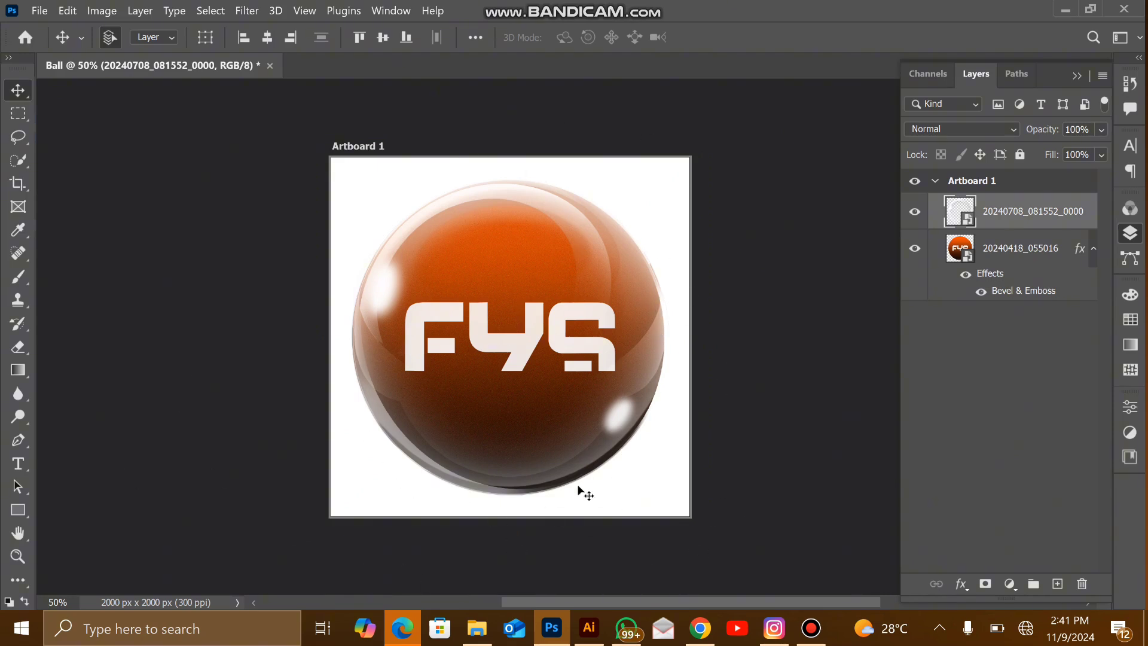
# Set the glass bubble layer's fill to 50% and deselect the layer
pyautogui.click(1101, 154)
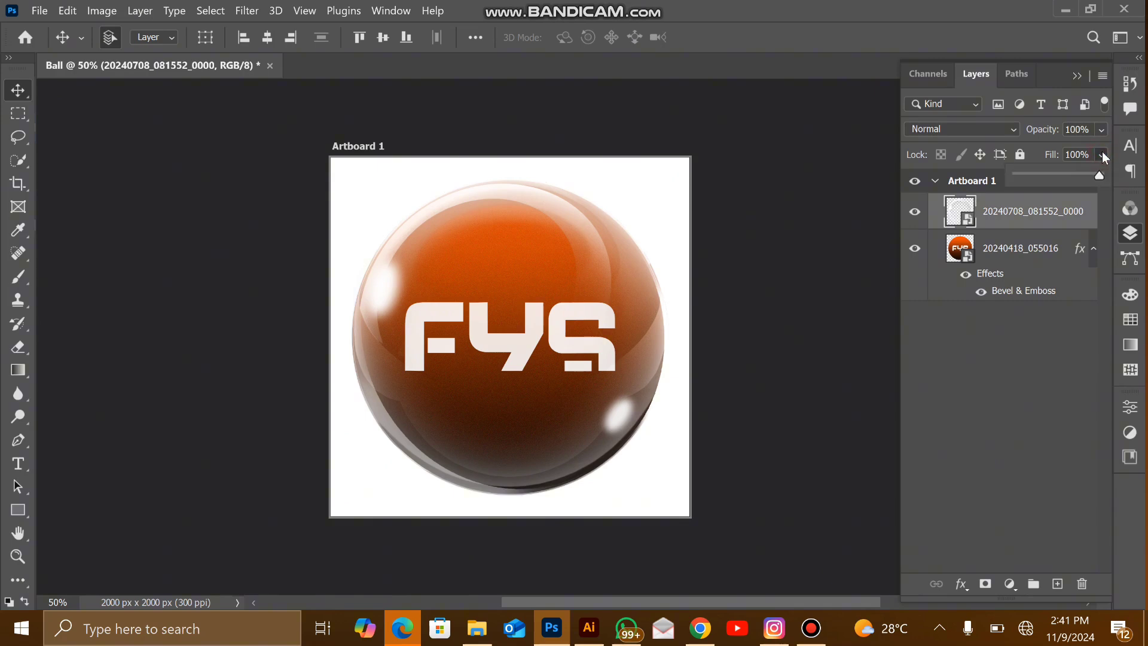
pyautogui.click(1058, 175)
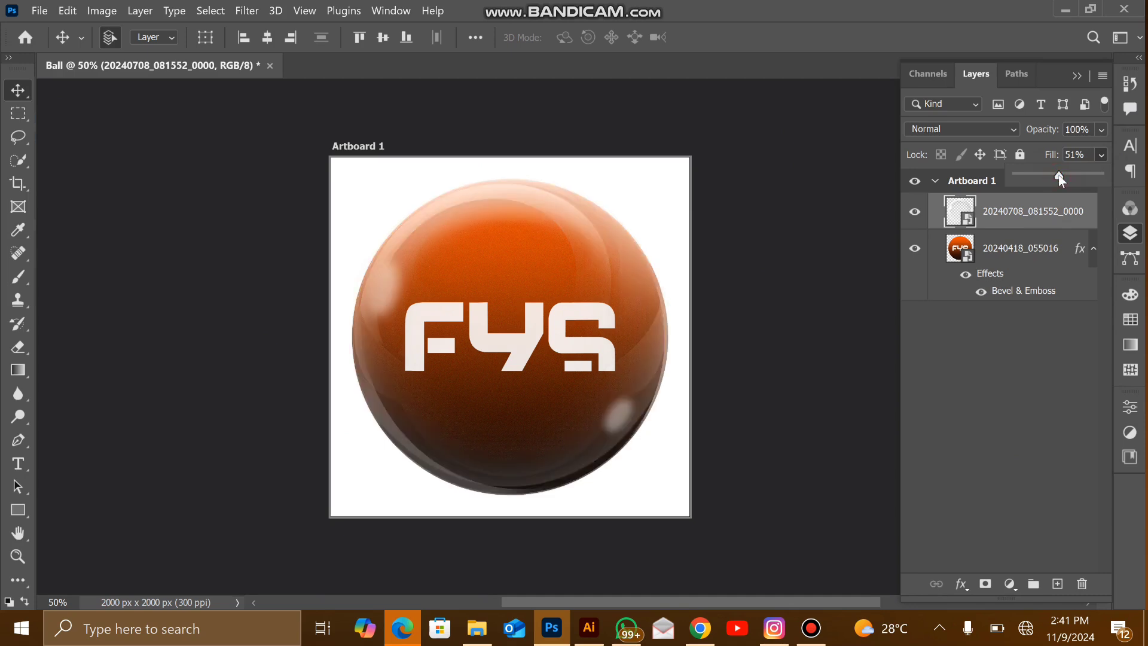
pyautogui.click(1058, 175)
pyautogui.click(1004, 361)
pyautogui.click(1004, 362)
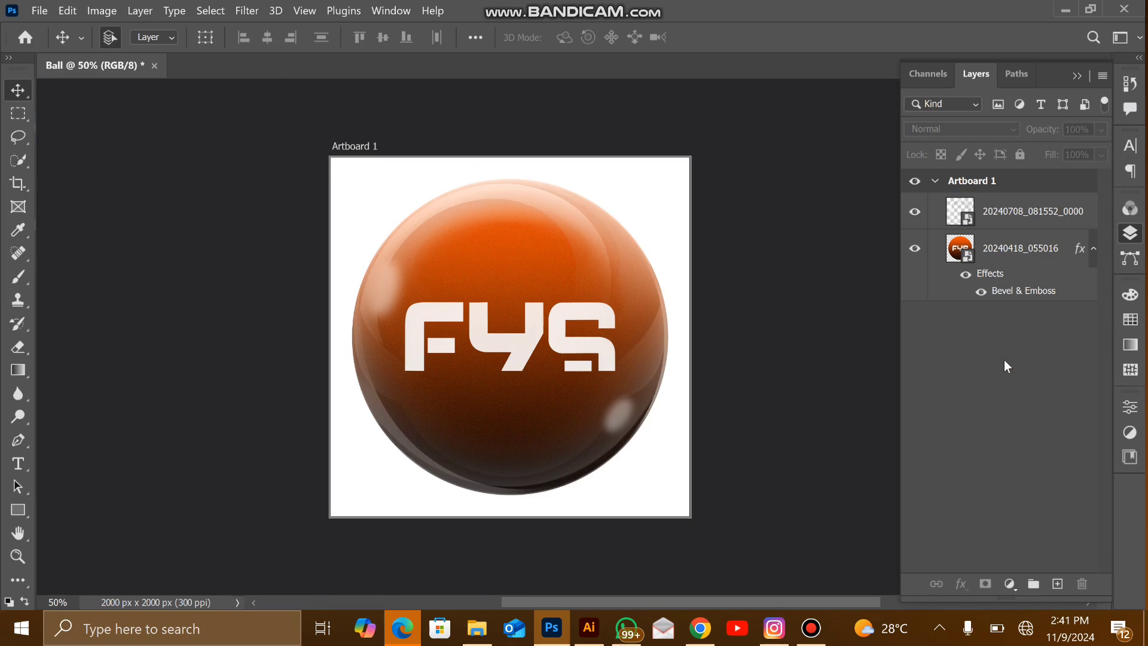
# Convert the glass bubble and beveled ball layers together into one smart object
pyautogui.click(1031, 252)
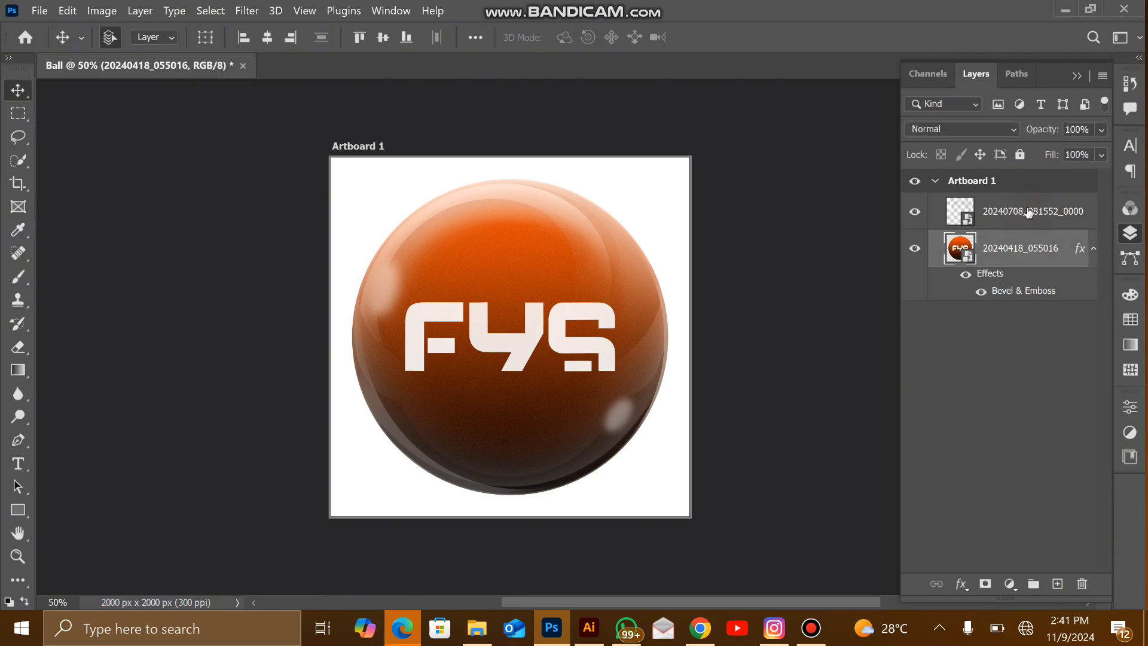
pyautogui.keyDown('ctrl'); pyautogui.click(1028, 212); pyautogui.keyUp('ctrl')
pyautogui.rightClick(1028, 212)
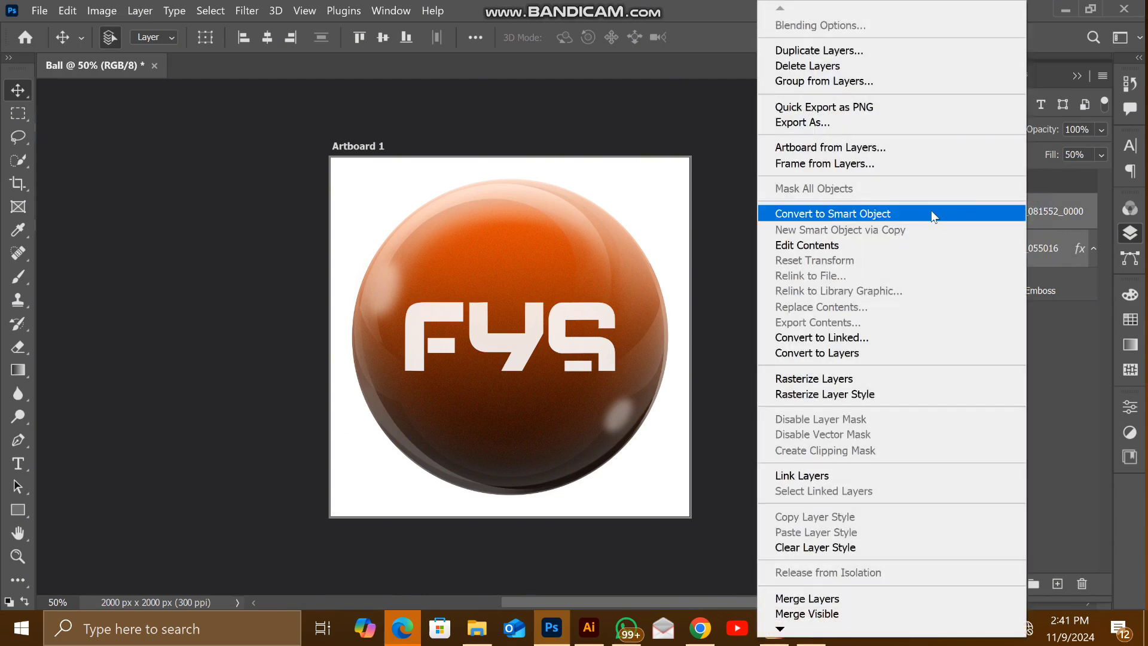
pyautogui.click(934, 216)
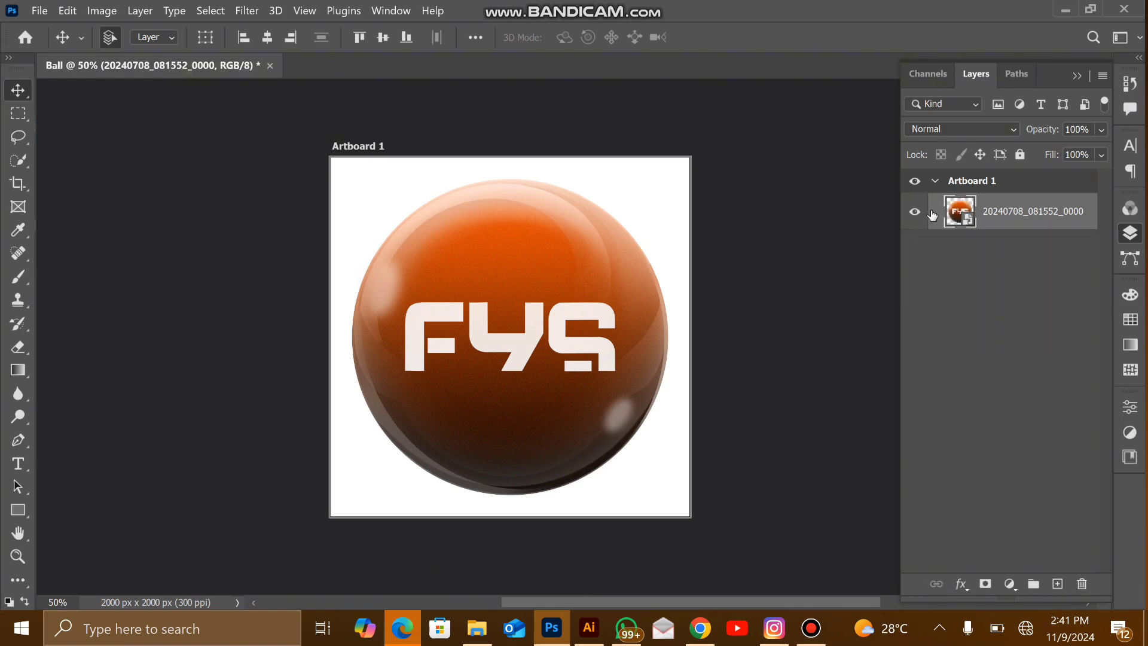
pyautogui.moveTo(586, 365); pyautogui.dragTo(689, 309)
pyautogui.moveTo(524, 384); pyautogui.dragTo(532, 341)
pyautogui.press('Escape')
# Apply Bevel & Emboss to the combined glass ball with soften 16 px and depth 126%
pyautogui.doubleClick(1090, 220)
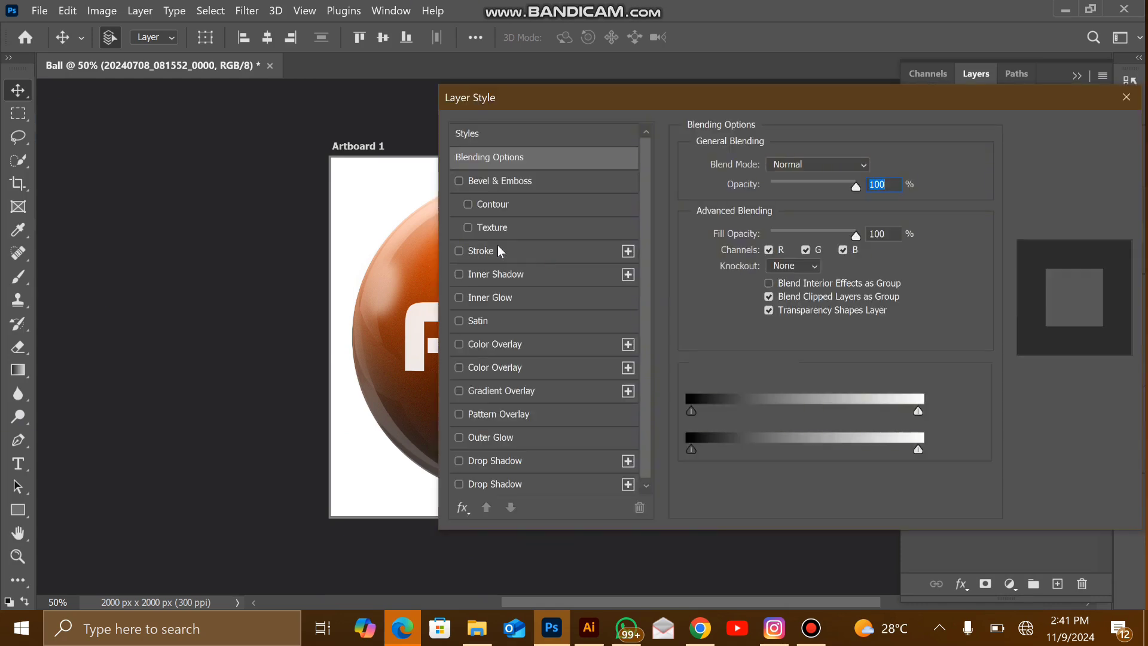
pyautogui.click(496, 180)
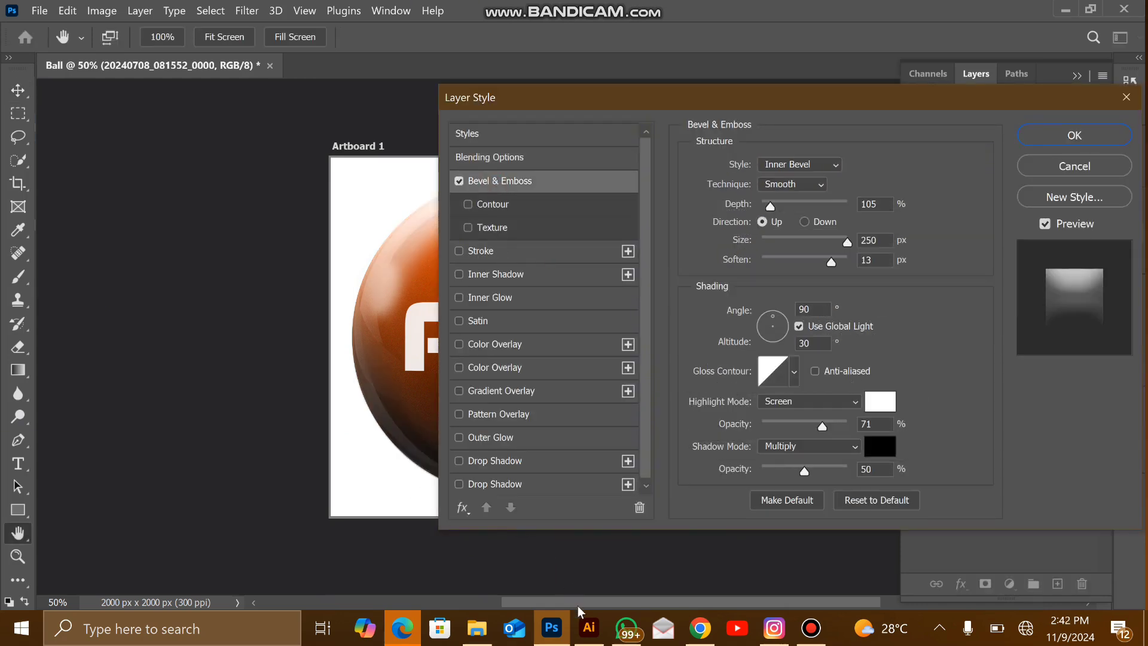
pyautogui.moveTo(578, 604); pyautogui.dragTo(674, 591)
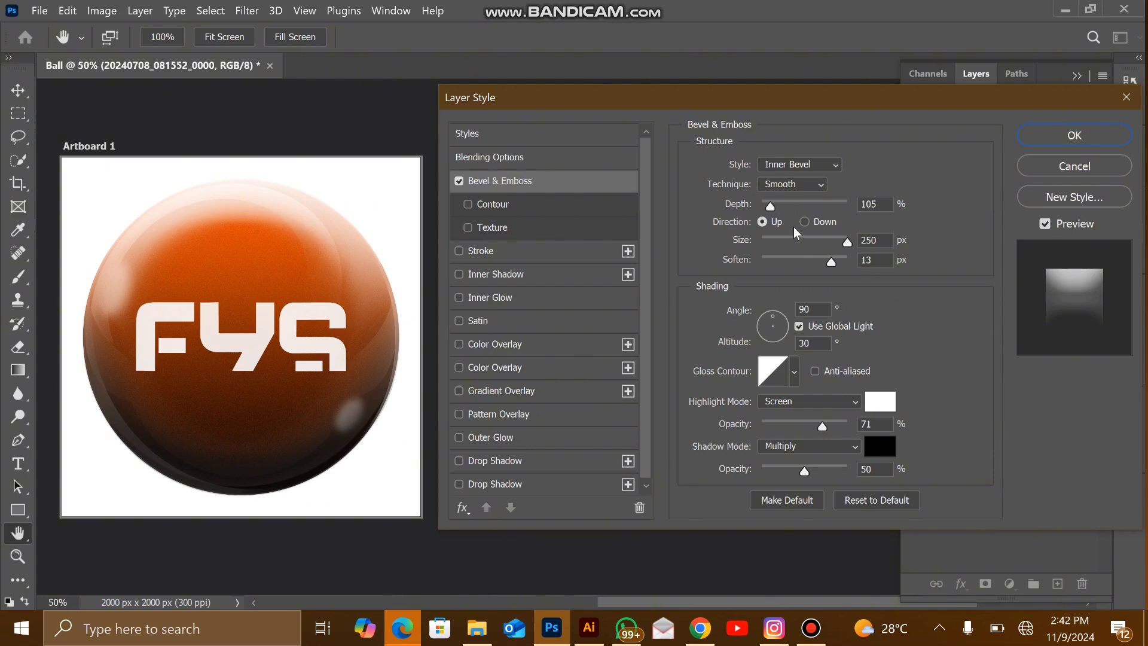
pyautogui.click(831, 261)
pyautogui.moveTo(831, 261); pyautogui.dragTo(847, 261)
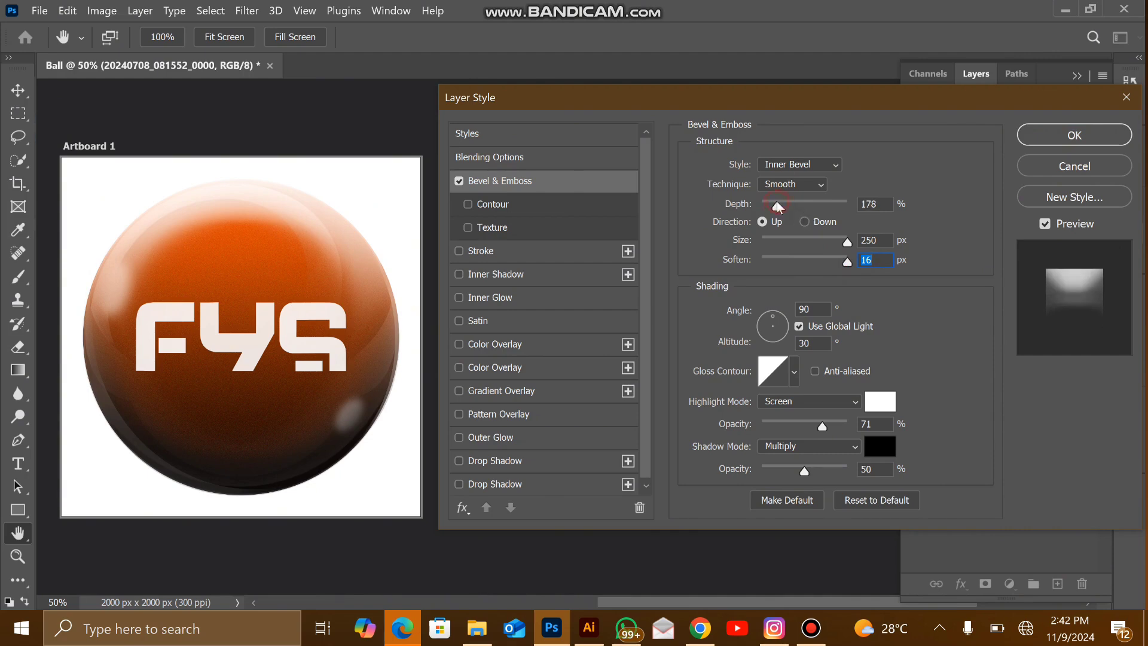
pyautogui.click(778, 207)
pyautogui.moveTo(778, 207); pyautogui.dragTo(772, 207)
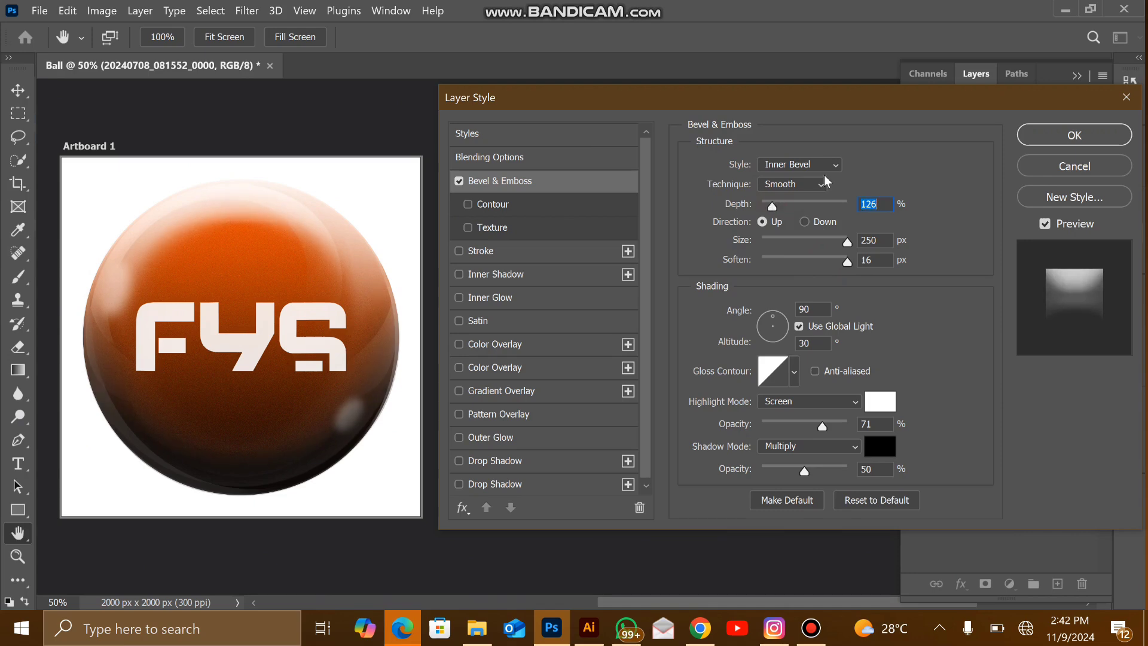
pyautogui.click(1047, 138)
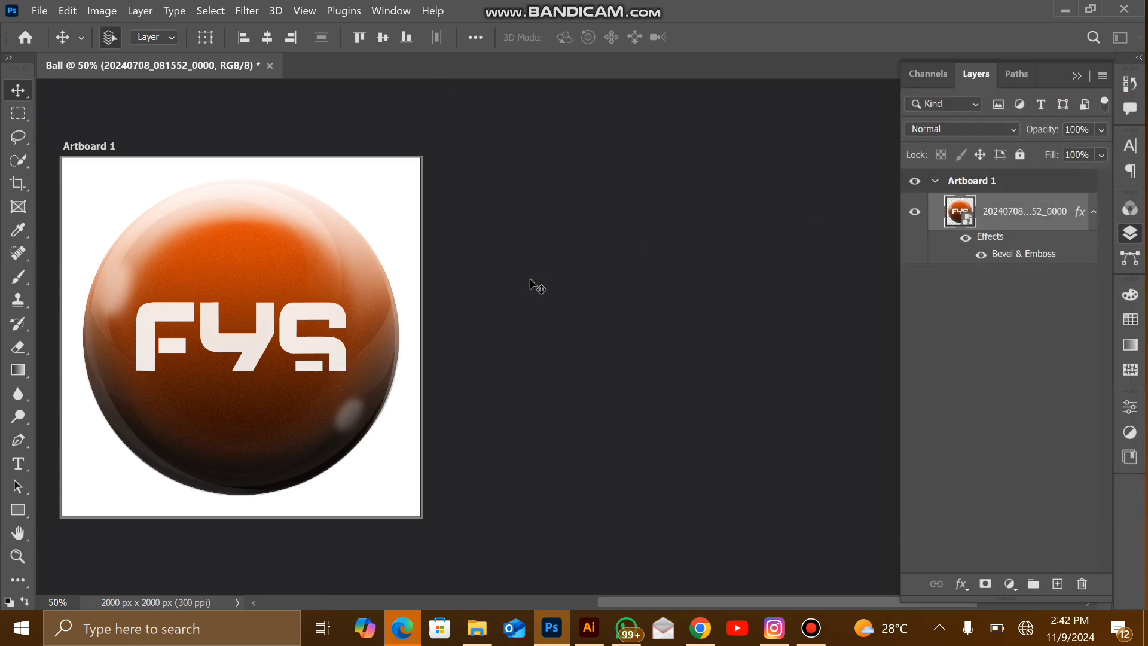
# Add a new empty layer above the glass ball's smart object
pyautogui.hscroll(2, 114, 471)
pyautogui.hscroll(-6, 113, 472)
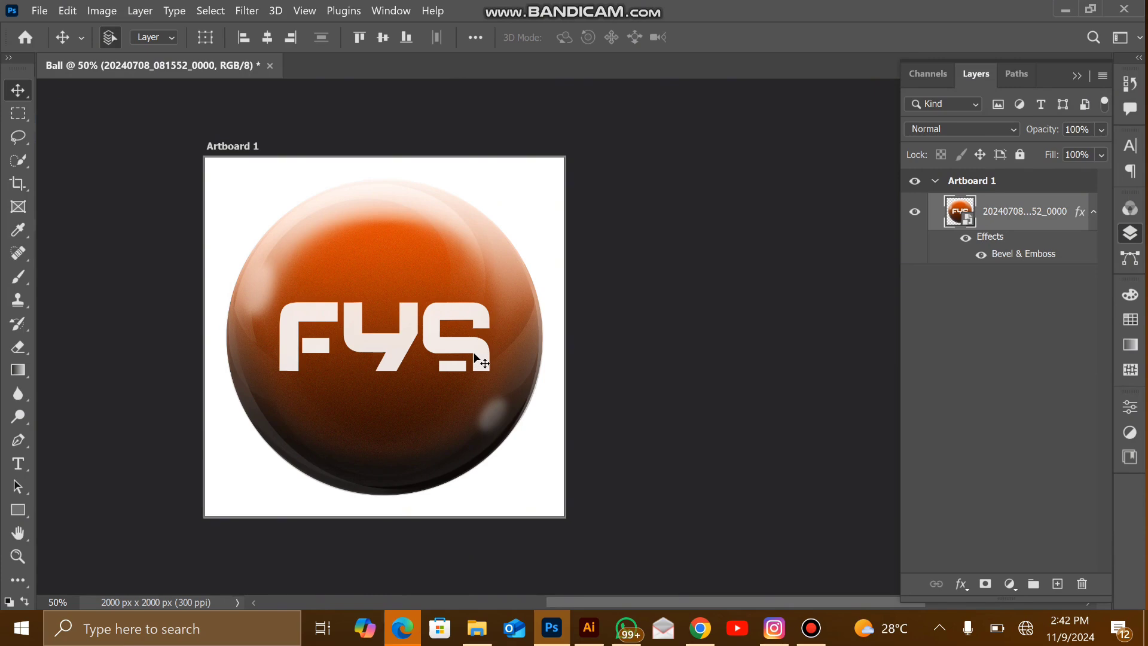
pyautogui.click(1057, 584)
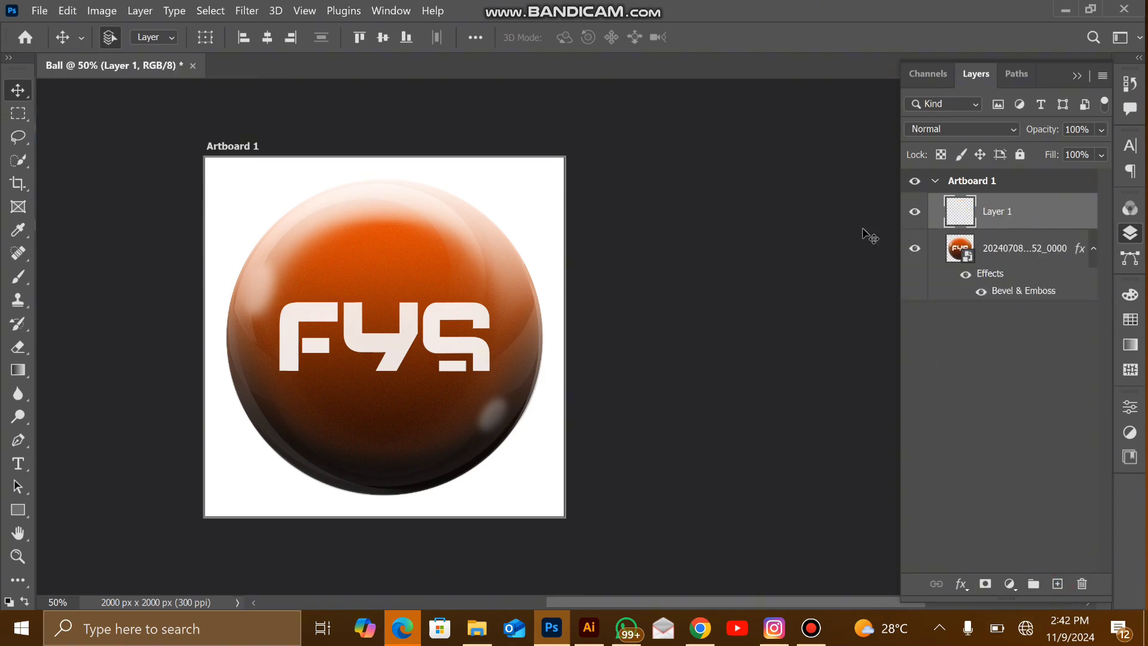
# Paint a dark shadow across the ball's base using a 511 px Soft Round brush at 100% opacity
pyautogui.press('b')
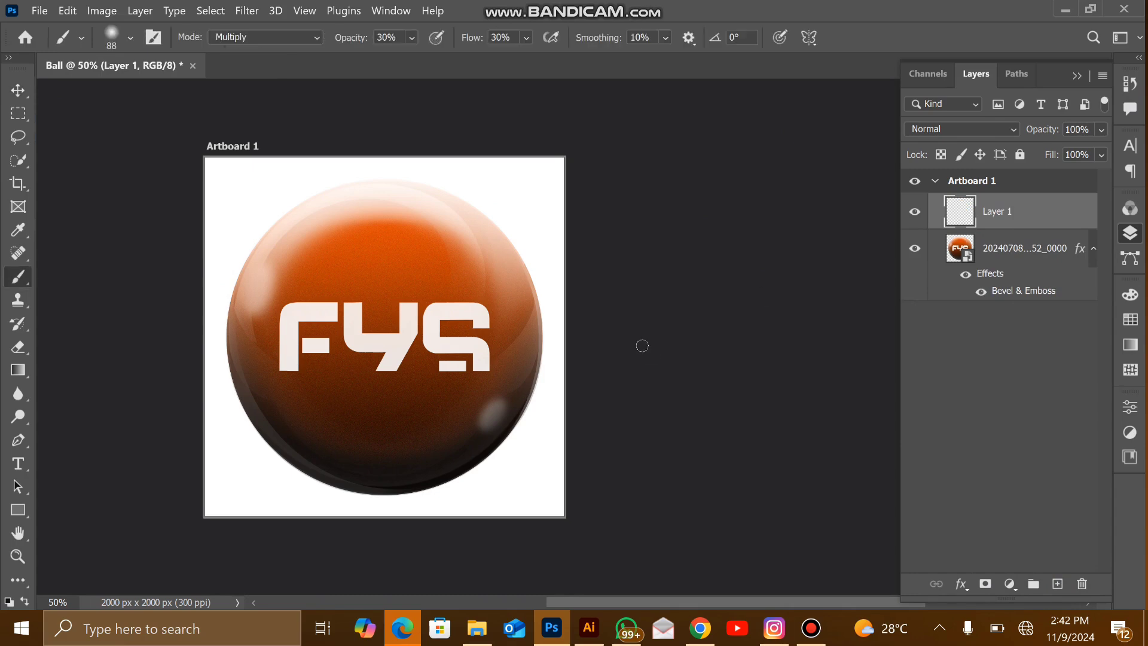
pyautogui.click(132, 39)
pyautogui.click(183, 89)
pyautogui.moveTo(184, 95); pyautogui.dragTo(188, 89)
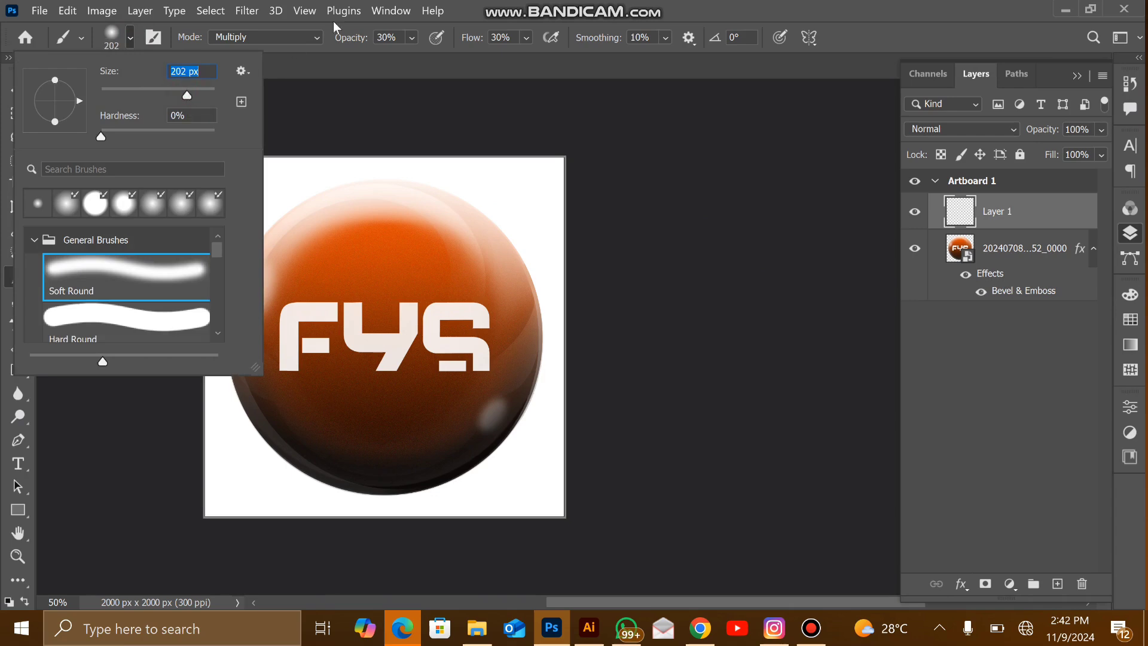
pyautogui.click(411, 39)
pyautogui.moveTo(437, 55); pyautogui.dragTo(533, 58)
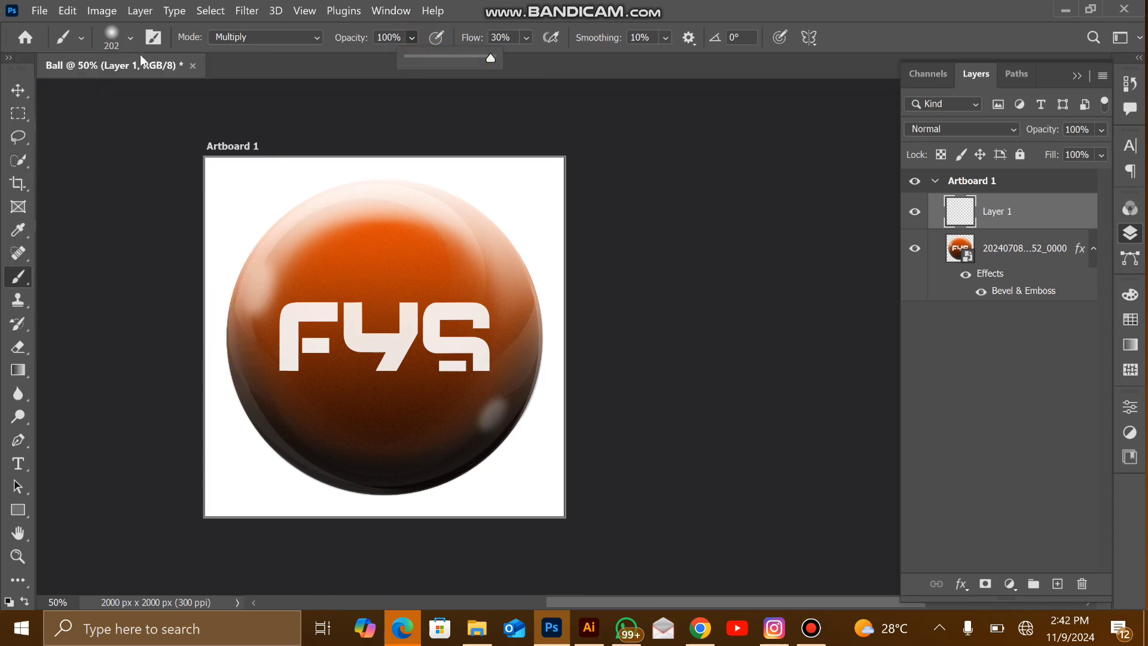
pyautogui.click(130, 38)
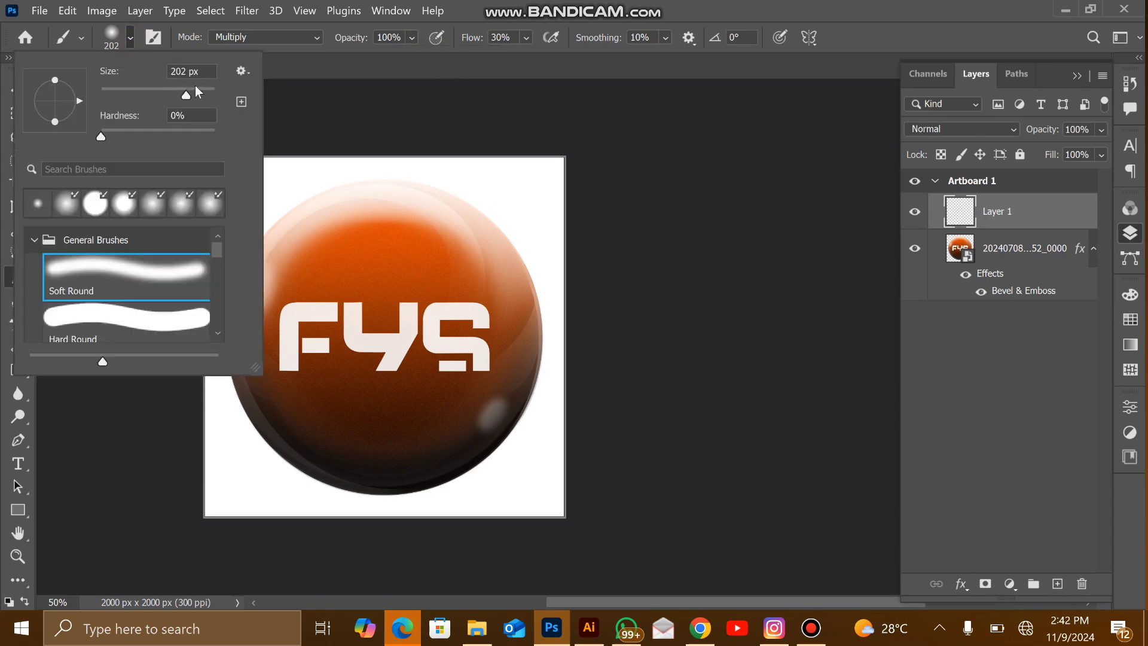
pyautogui.click(198, 92)
pyautogui.moveTo(198, 91); pyautogui.dragTo(205, 91)
pyautogui.moveTo(520, 479)
pyautogui.mouseDown()
pyautogui.moveTo(331, 478)
pyautogui.moveTo(245, 481)
pyautogui.mouseUp()
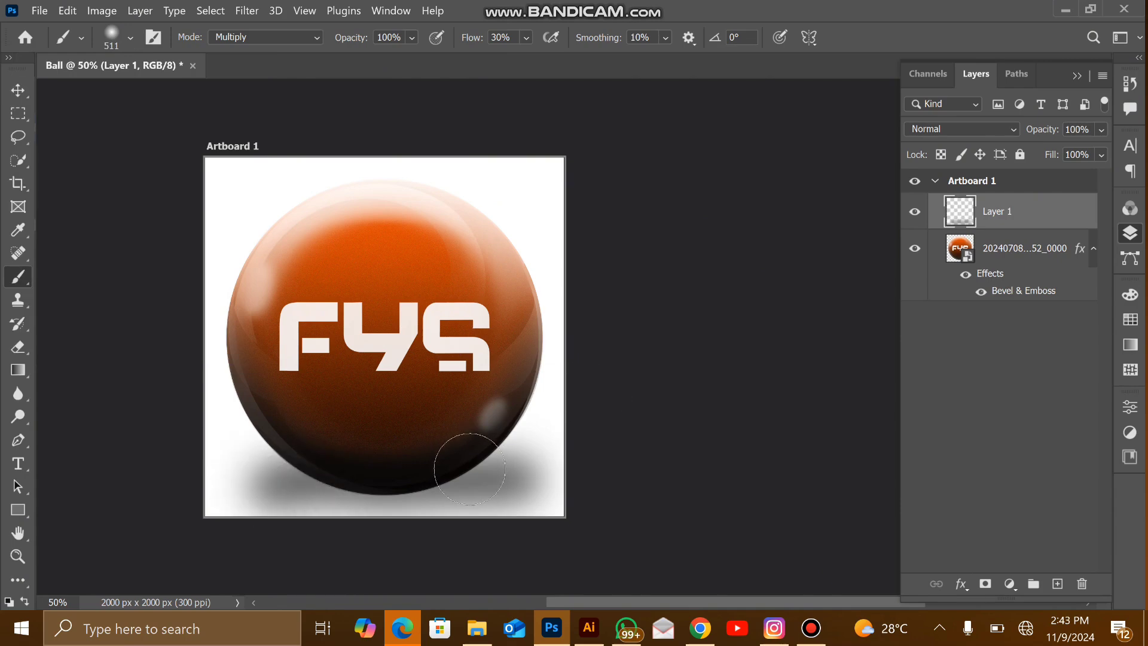
# Squash the painted shadow vertically to about 43.5% of its height, keeping its full width
pyautogui.press('v')
pyautogui.hotkey('ctrl', 't')
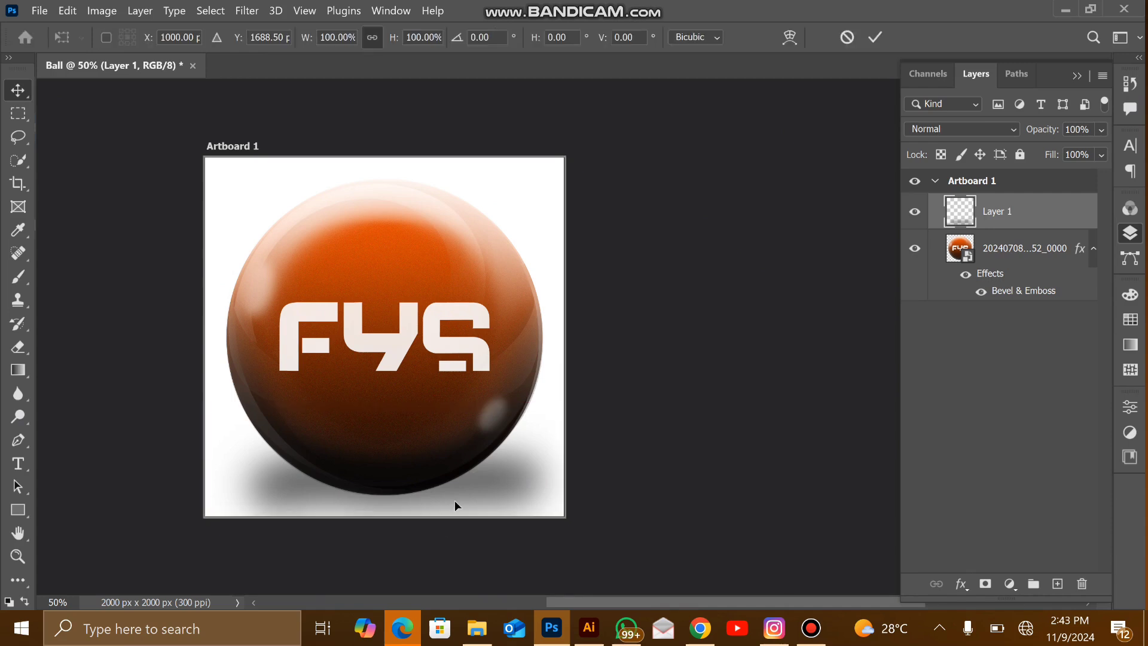
pyautogui.moveTo(384, 516); pyautogui.dragTo(383, 452)
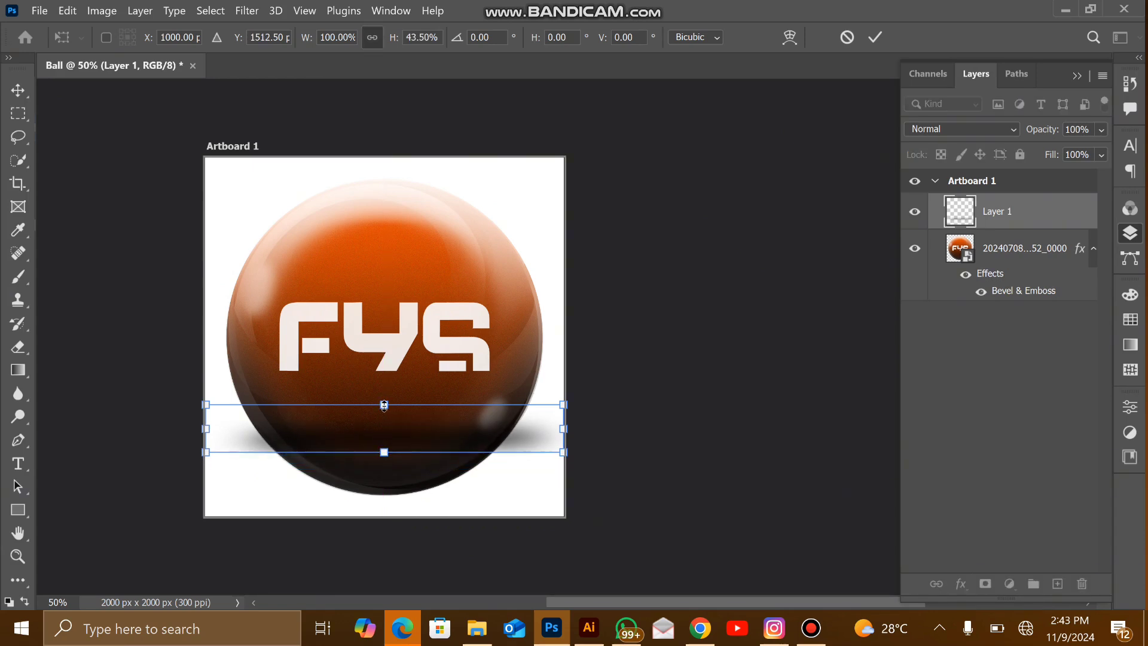
pyautogui.press('Return')
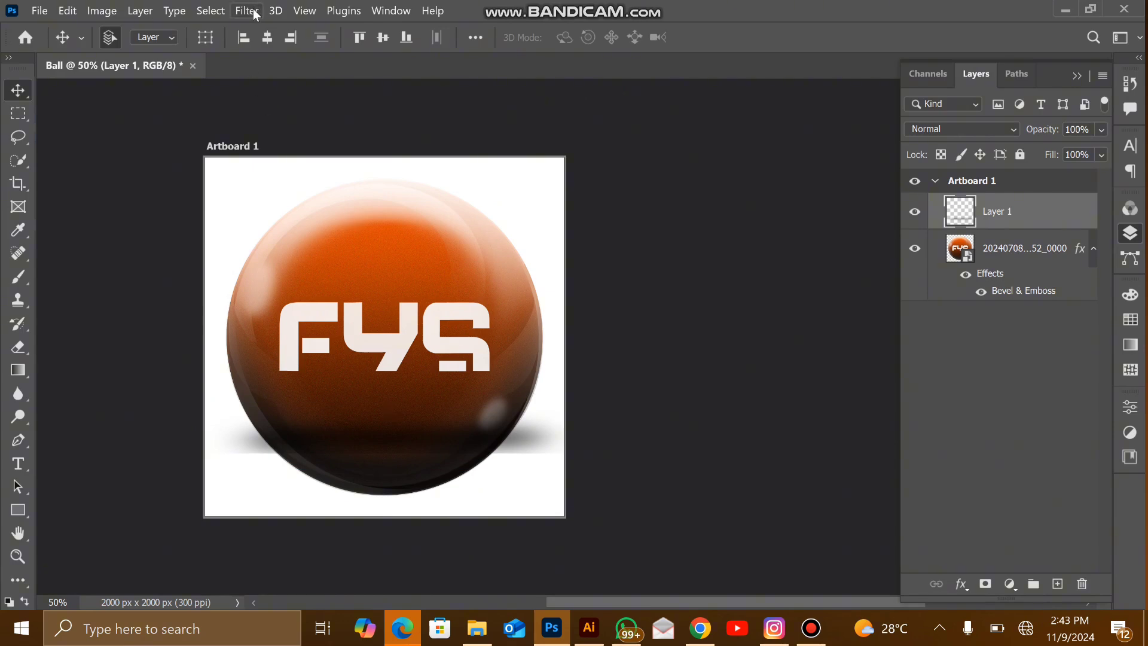
# Apply a Gaussian Blur of 25 px radius to the shadow layer, shift it down to the ball's base and deselect it
pyautogui.click(254, 13)
pyautogui.click(254, 14)
pyautogui.click(276, 11)
pyautogui.moveTo(247, 11)
pyautogui.moveTo(293, 214)
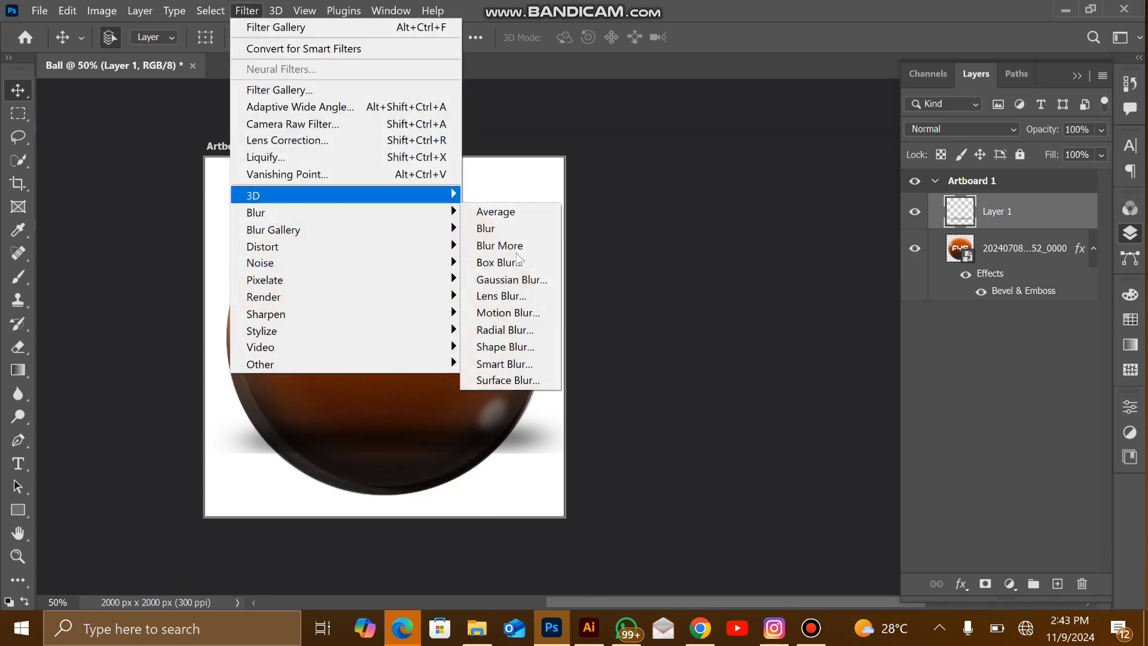
pyautogui.click(533, 280)
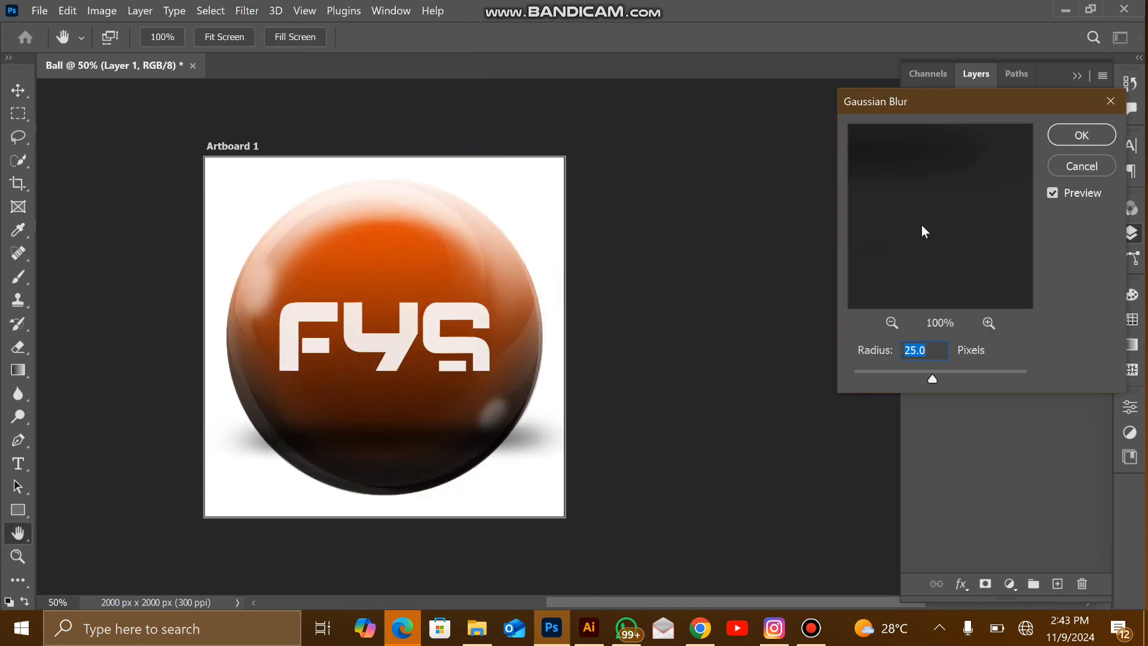
pyautogui.click(1098, 135)
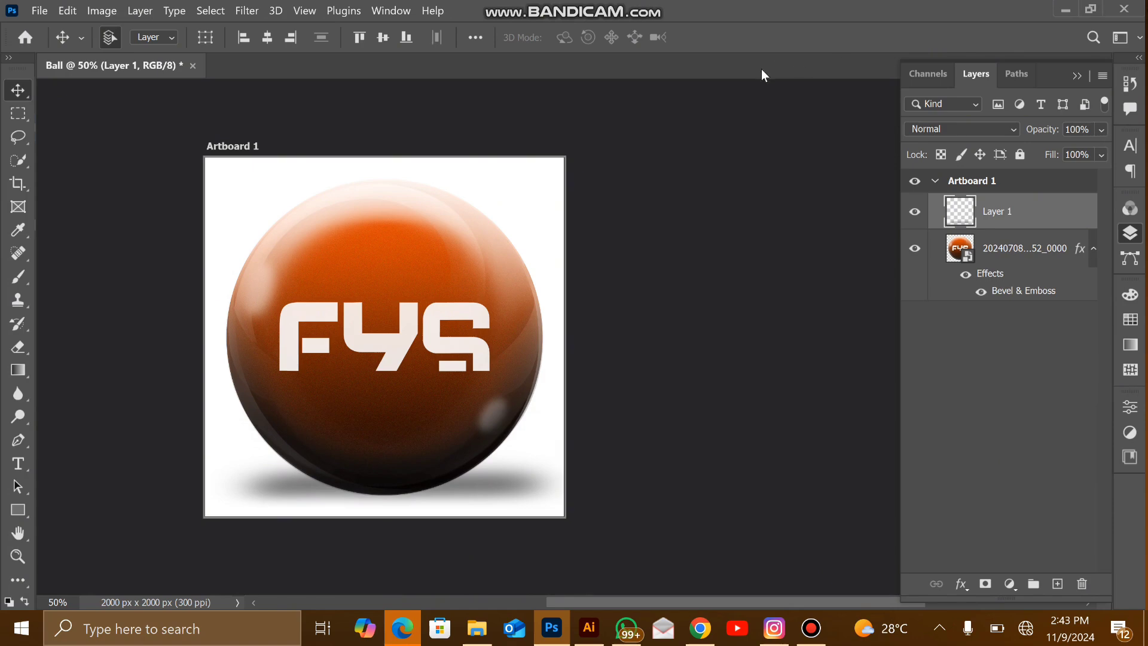
pyautogui.click(679, 235)
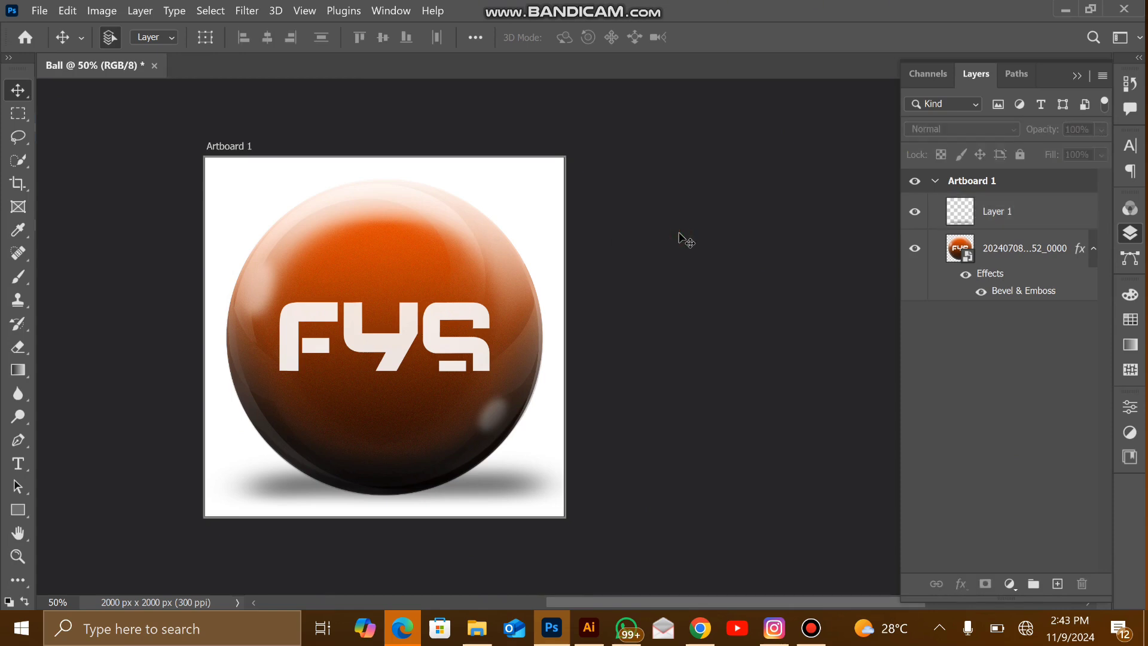
# Open the glass ball's smart object and the nested 20240418_055016 smart object inside it
pyautogui.doubleClick(968, 257)
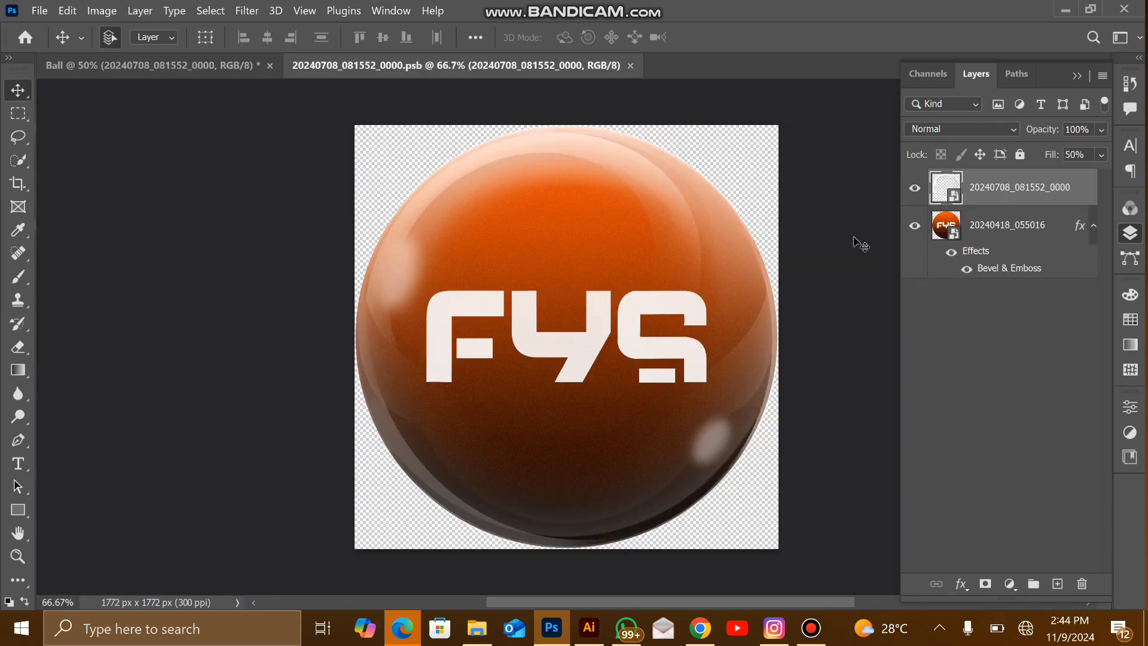
pyautogui.click(954, 238)
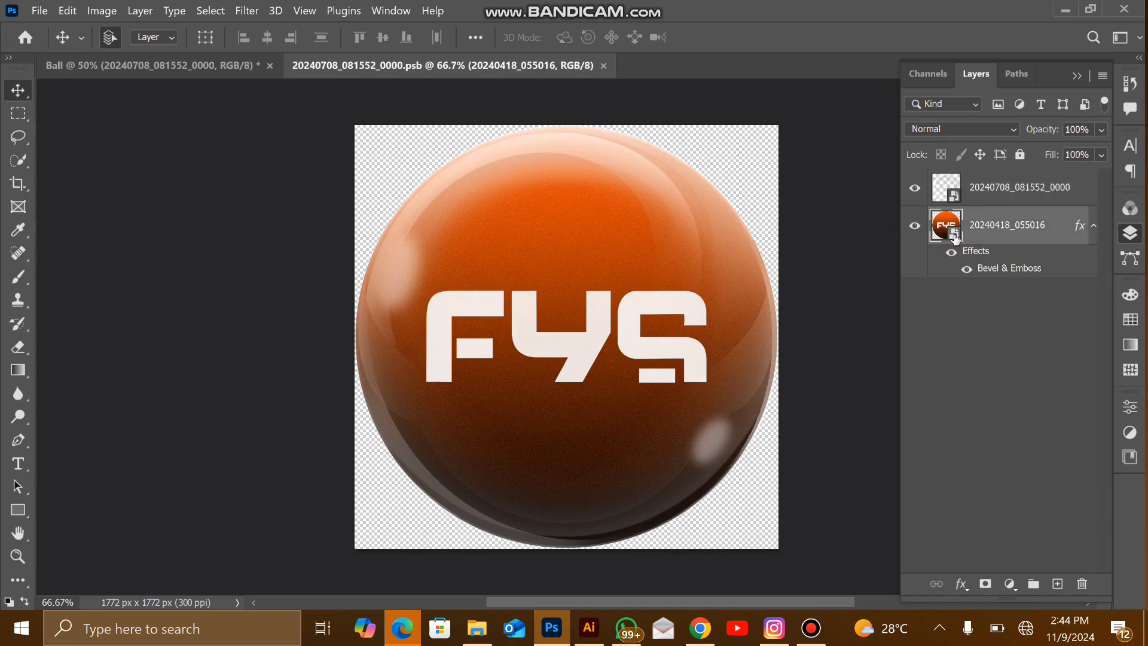
pyautogui.doubleClick(954, 234)
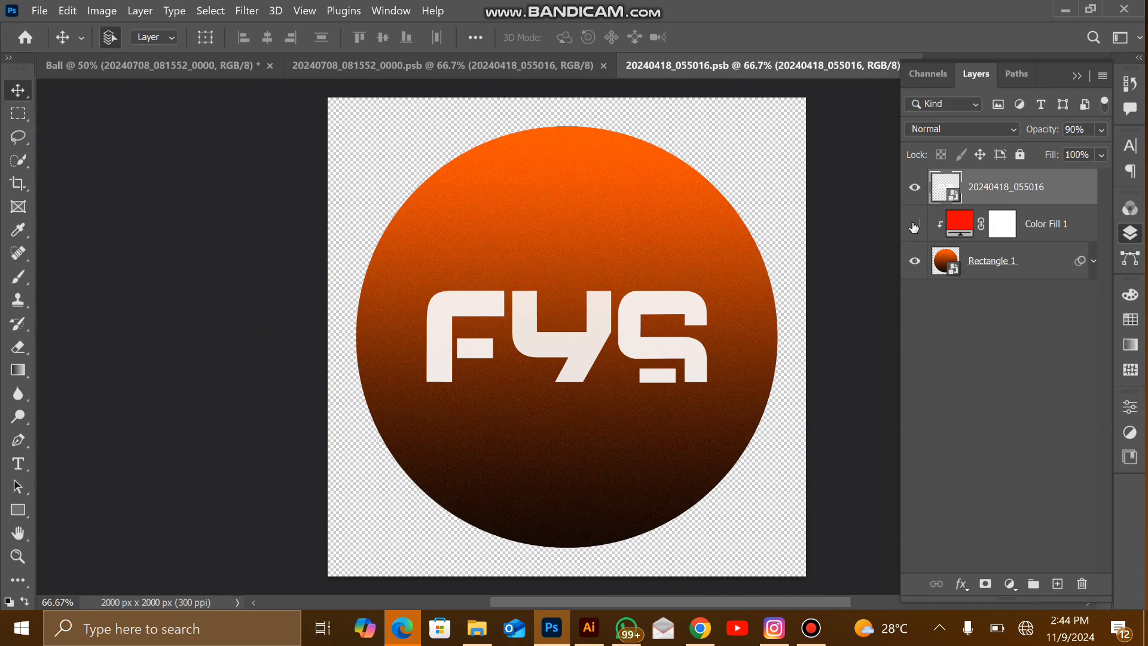
# Show the Color Fill 1 layer and set its color to green 00ff06
pyautogui.click(912, 225)
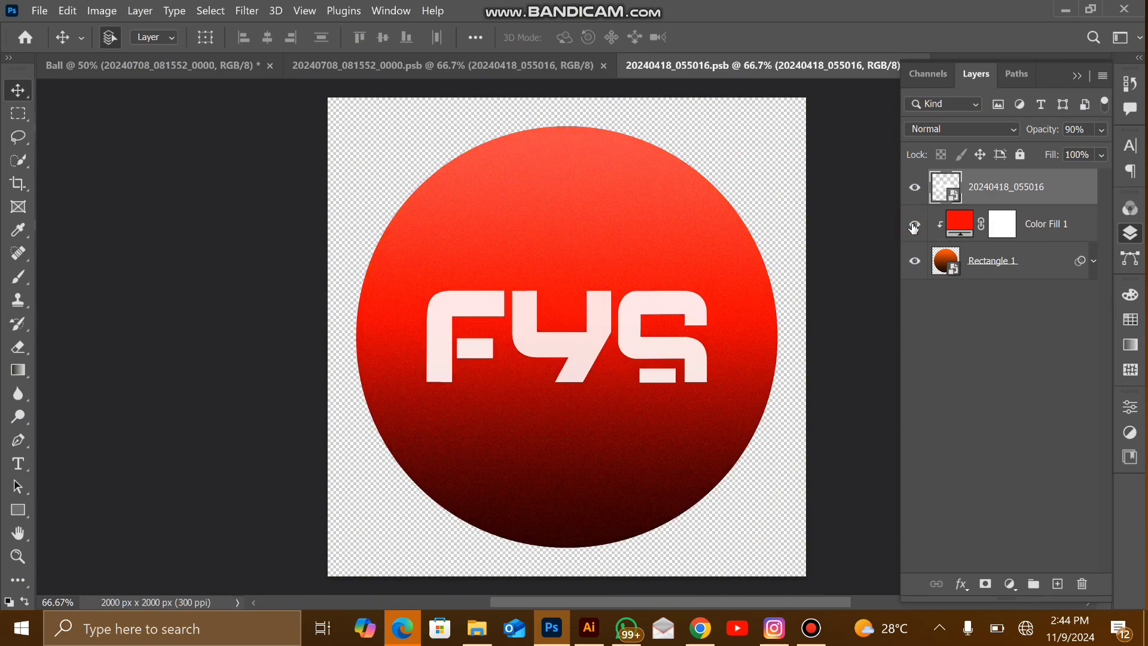
pyautogui.click(962, 227)
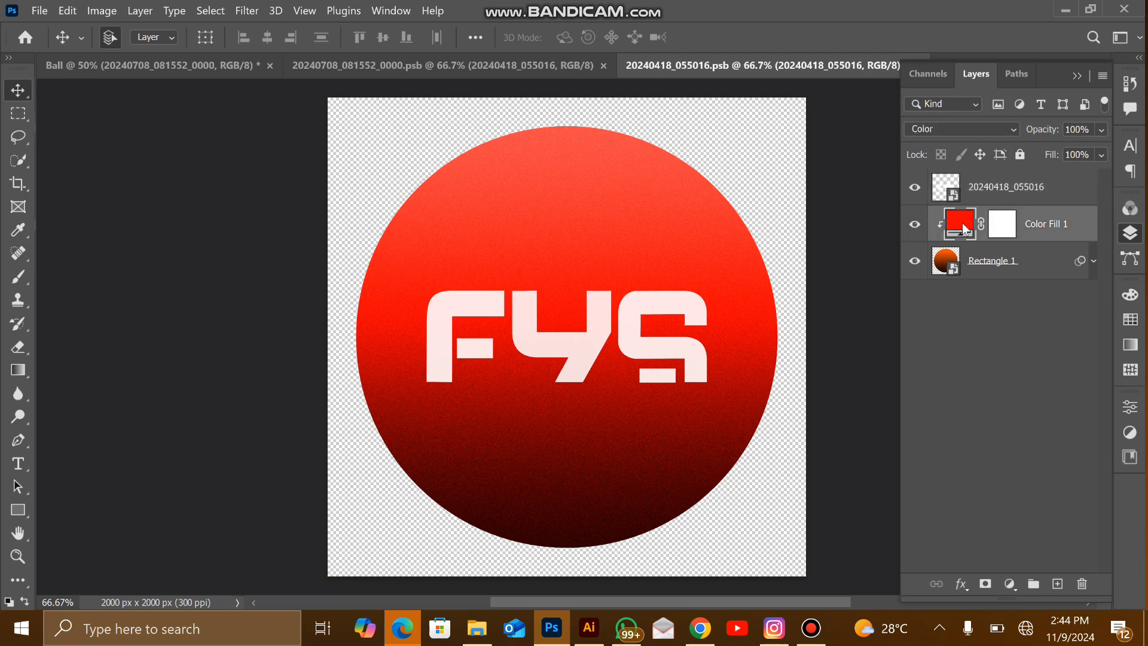
pyautogui.doubleClick(955, 220)
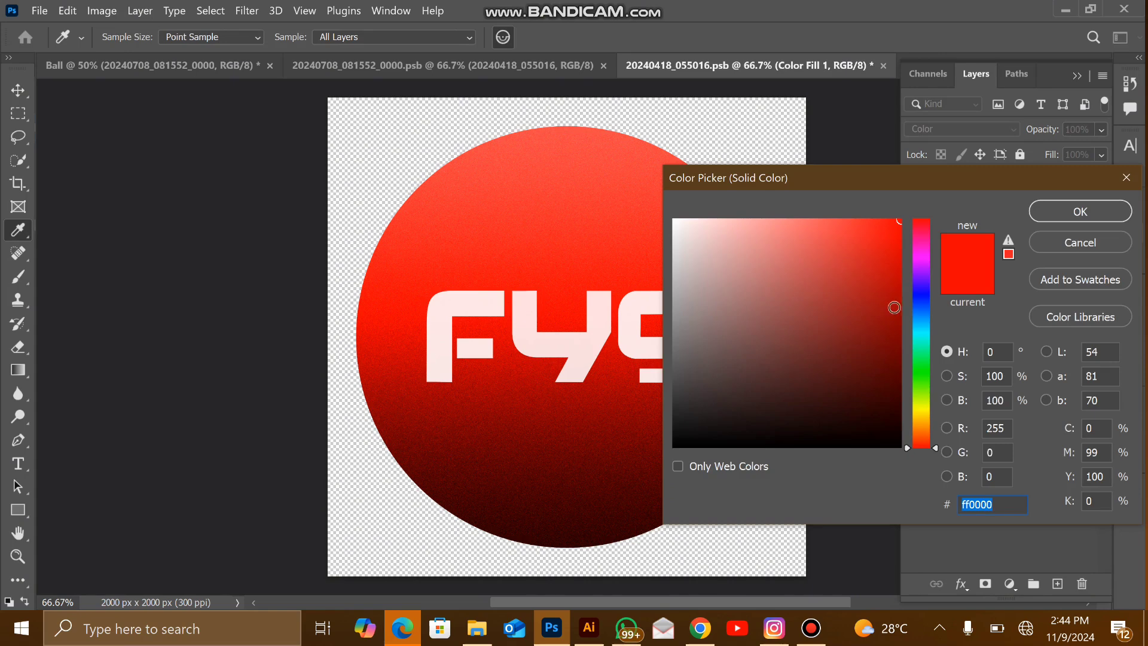
pyautogui.click(923, 244)
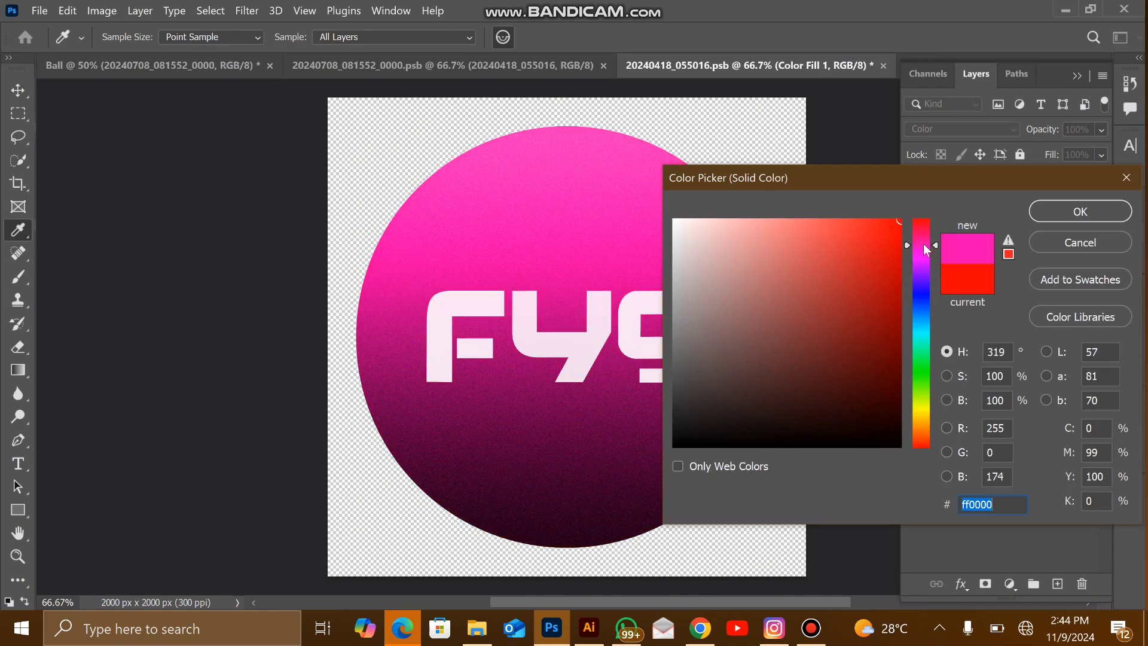
pyautogui.click(920, 239)
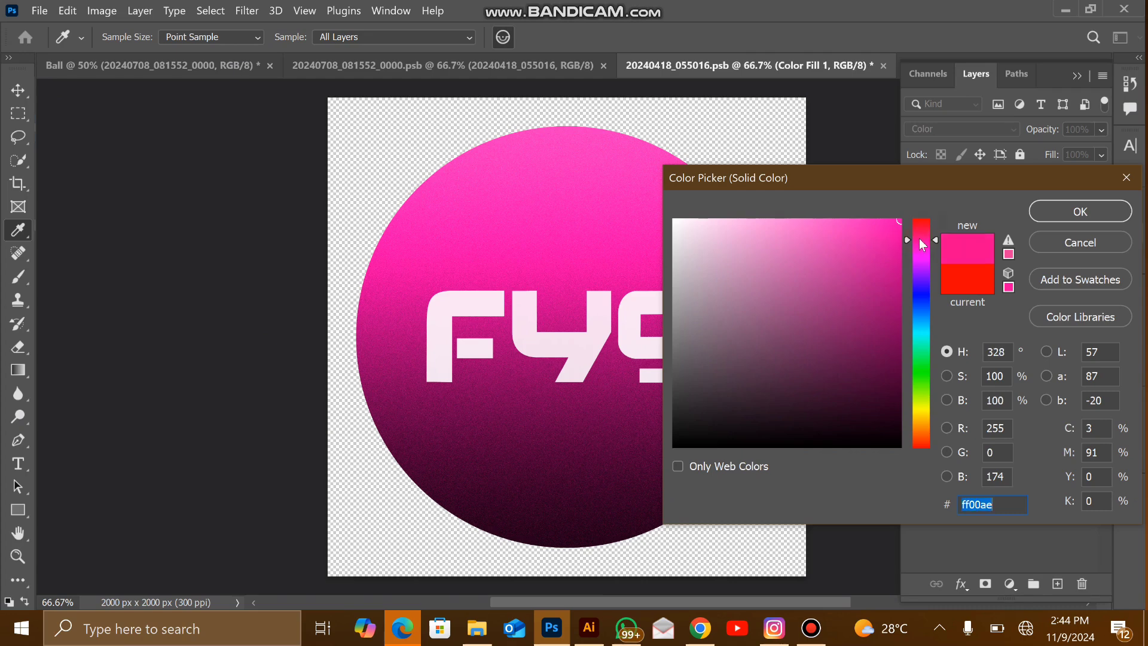
pyautogui.click(923, 335)
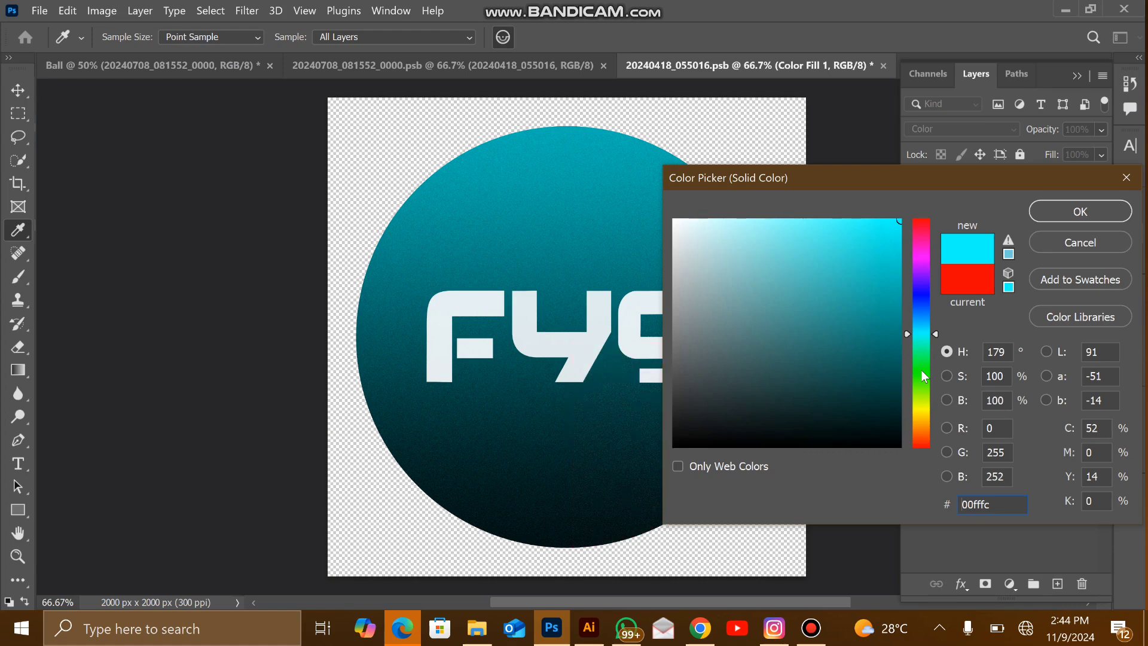
pyautogui.click(922, 371)
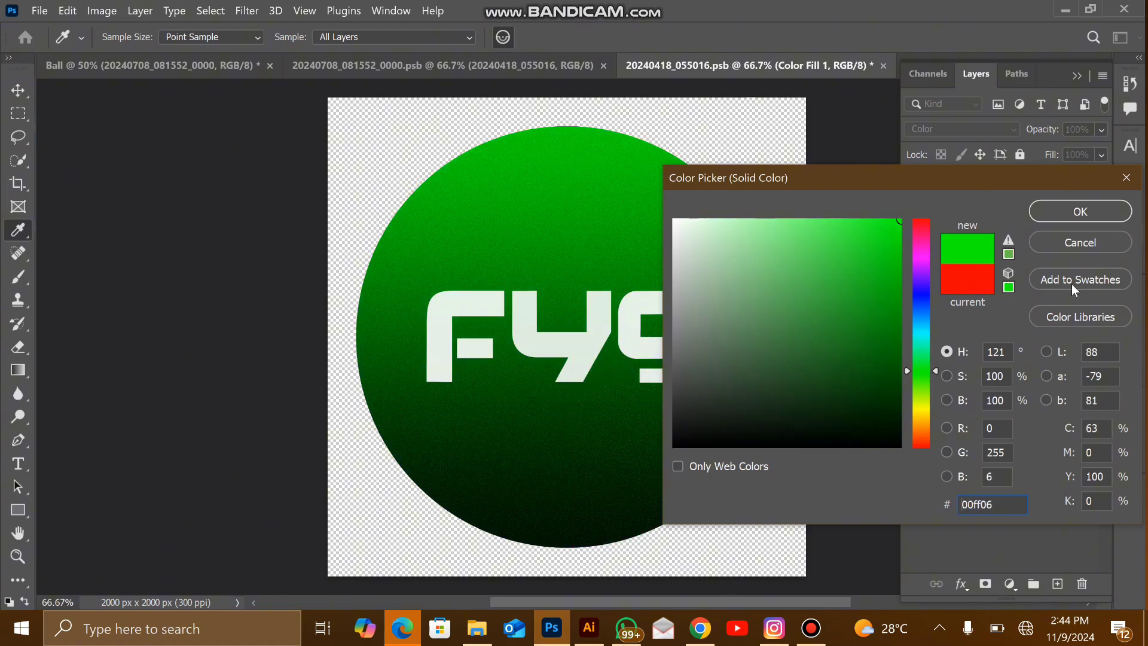
pyautogui.click(1092, 210)
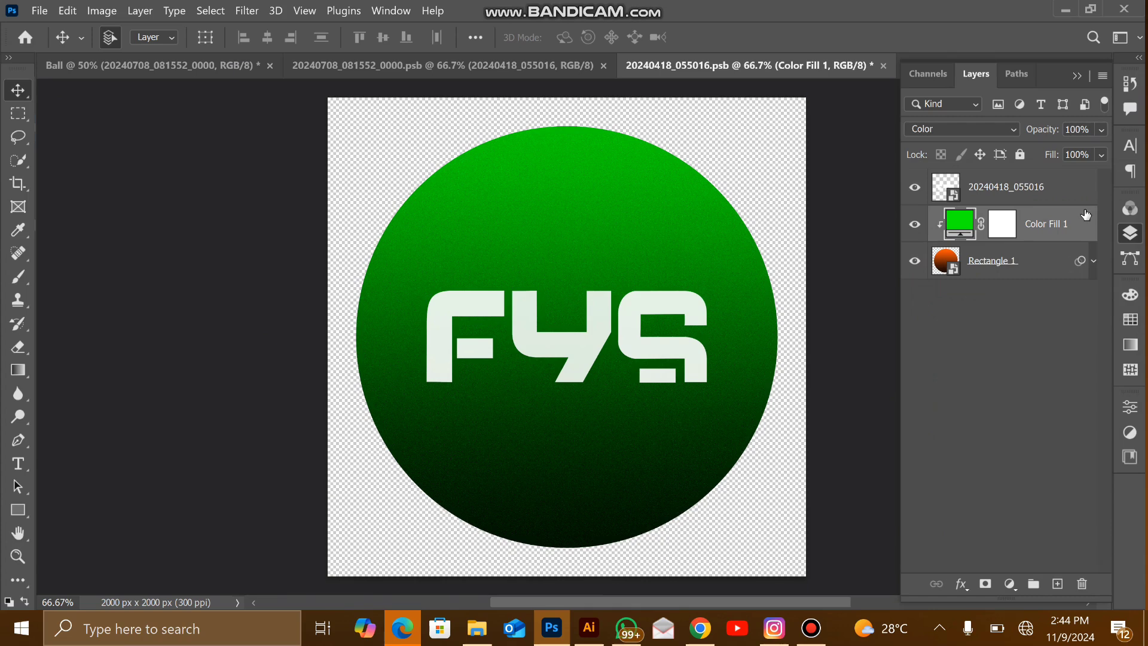
# Save both recolored smart objects in turn and return to the Ball document
pyautogui.hotkey('ctrl', 's')
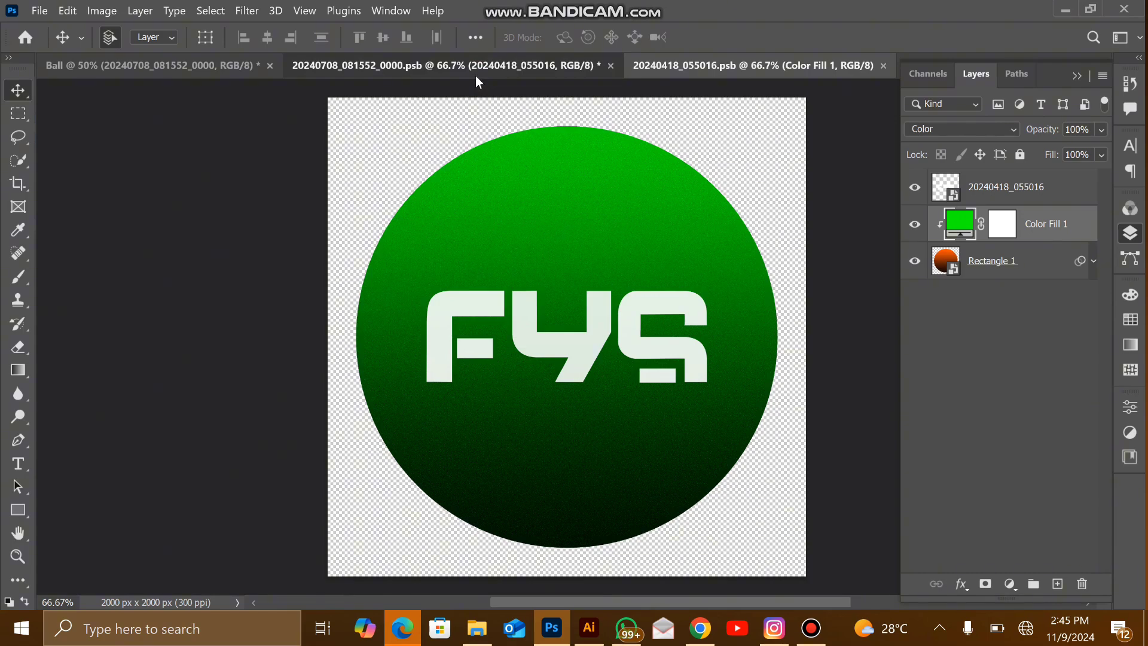
pyautogui.click(475, 65)
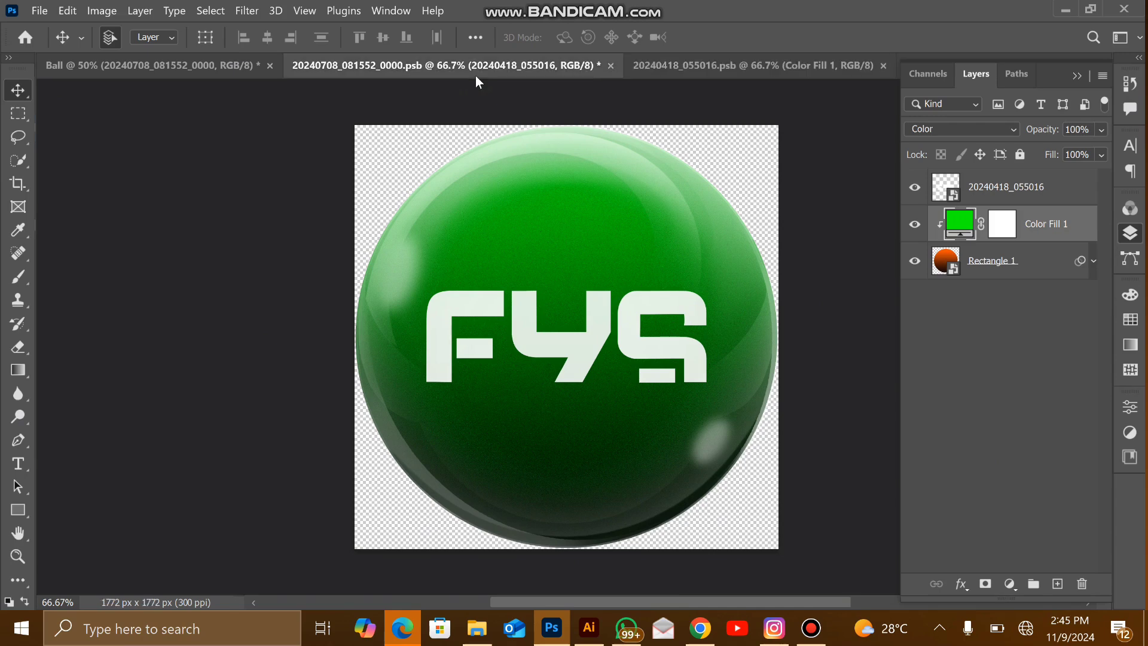
pyautogui.hotkey('ctrl', 's')
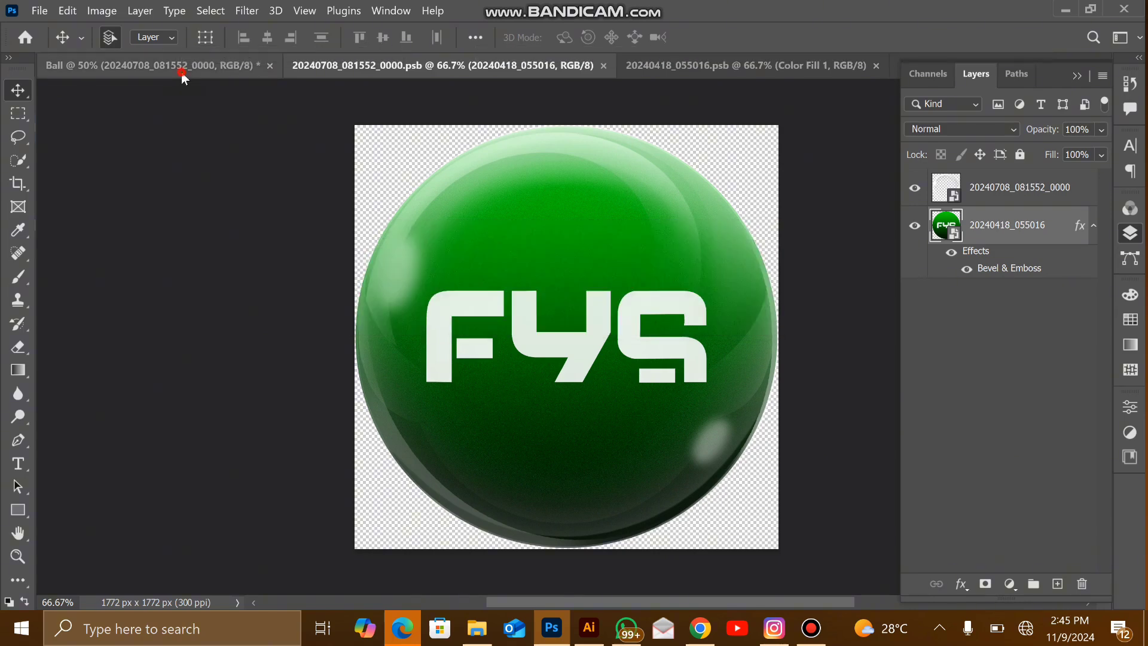
pyautogui.click(181, 71)
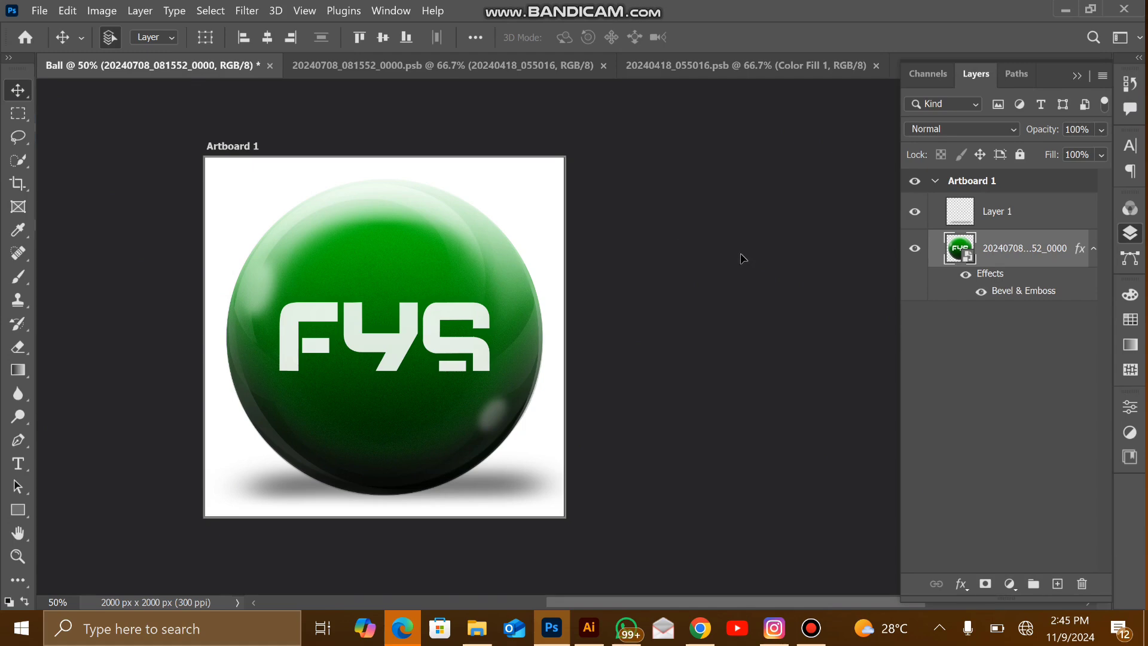
# Move the green ball off the artboard to its upper right, leaving the shadow in place
pyautogui.hotkey('shift', 'Right')
pyautogui.hotkey('shift', 'Right')
pyautogui.hotkey('shift', 'Right')
pyautogui.hotkey('shift', 'Right')
pyautogui.press('Up')
pyautogui.press('Up')
pyautogui.press('Up')
pyautogui.press('Up')
pyautogui.press('Up')
pyautogui.press('Up')
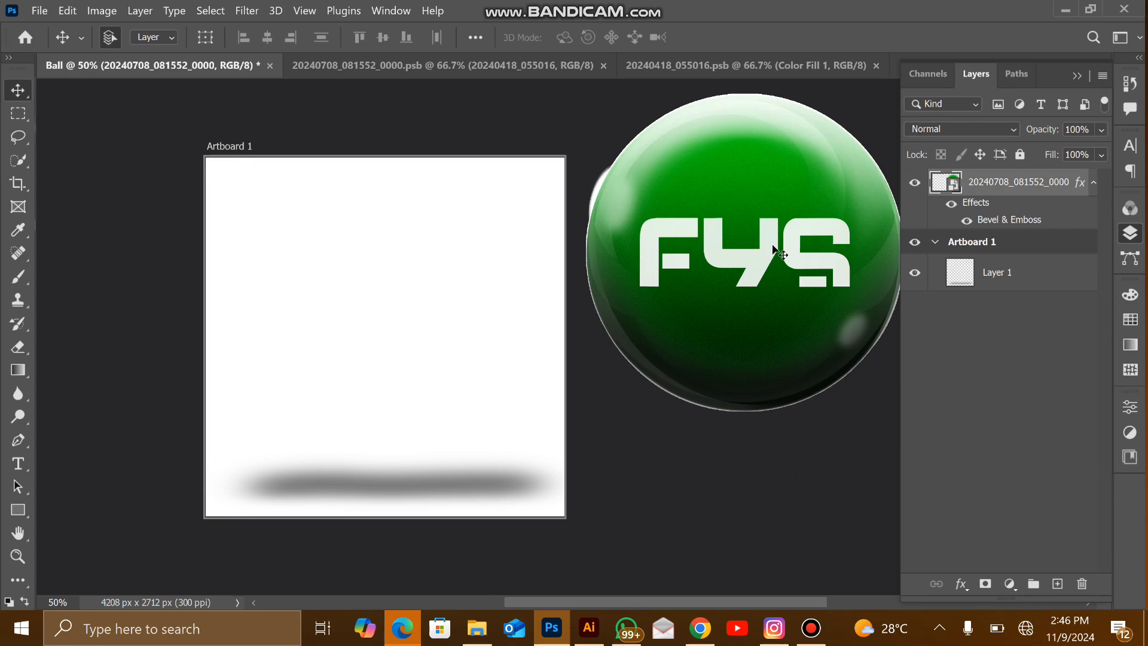
pyautogui.click(777, 254)
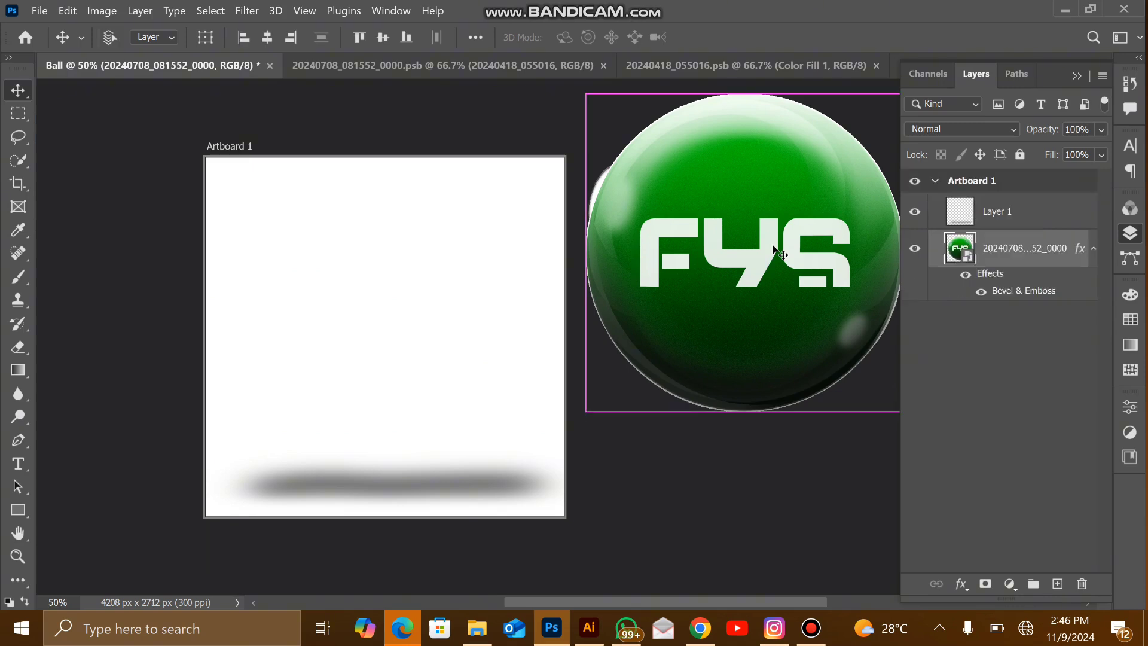